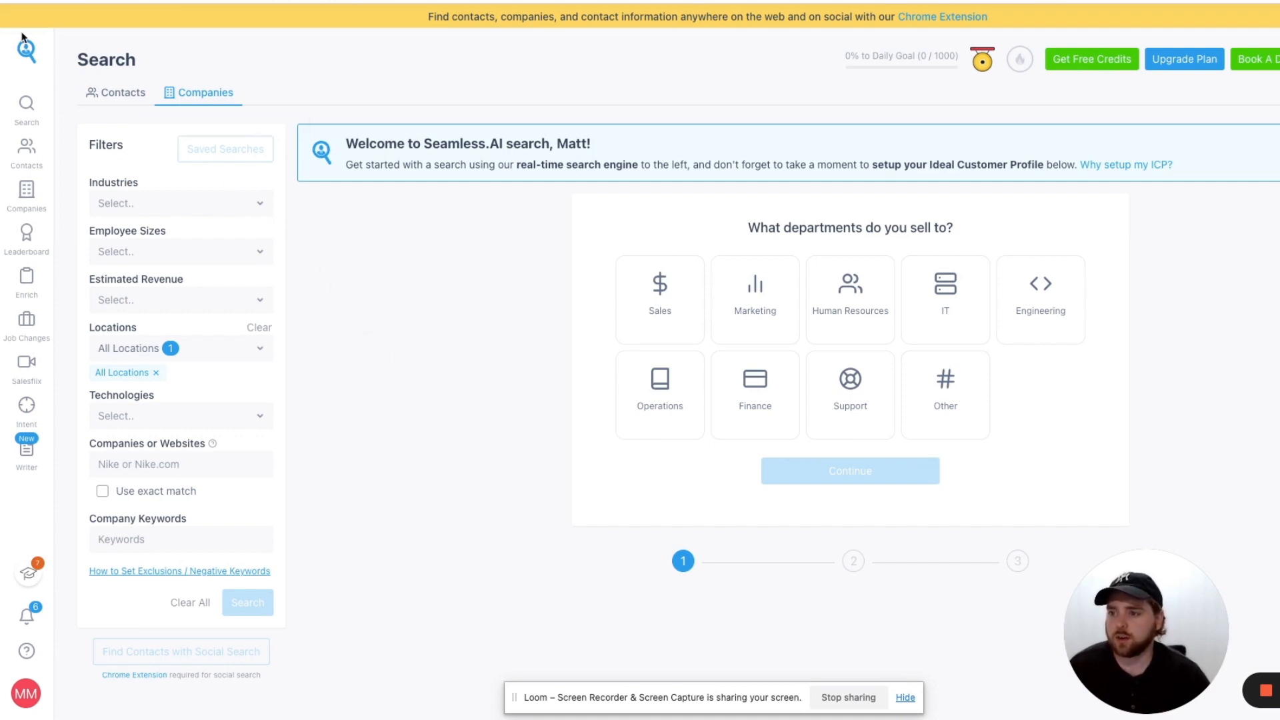
# Step: Open the contact search and filter seniorities to C-Level and Director
pyautogui.click(27, 107)
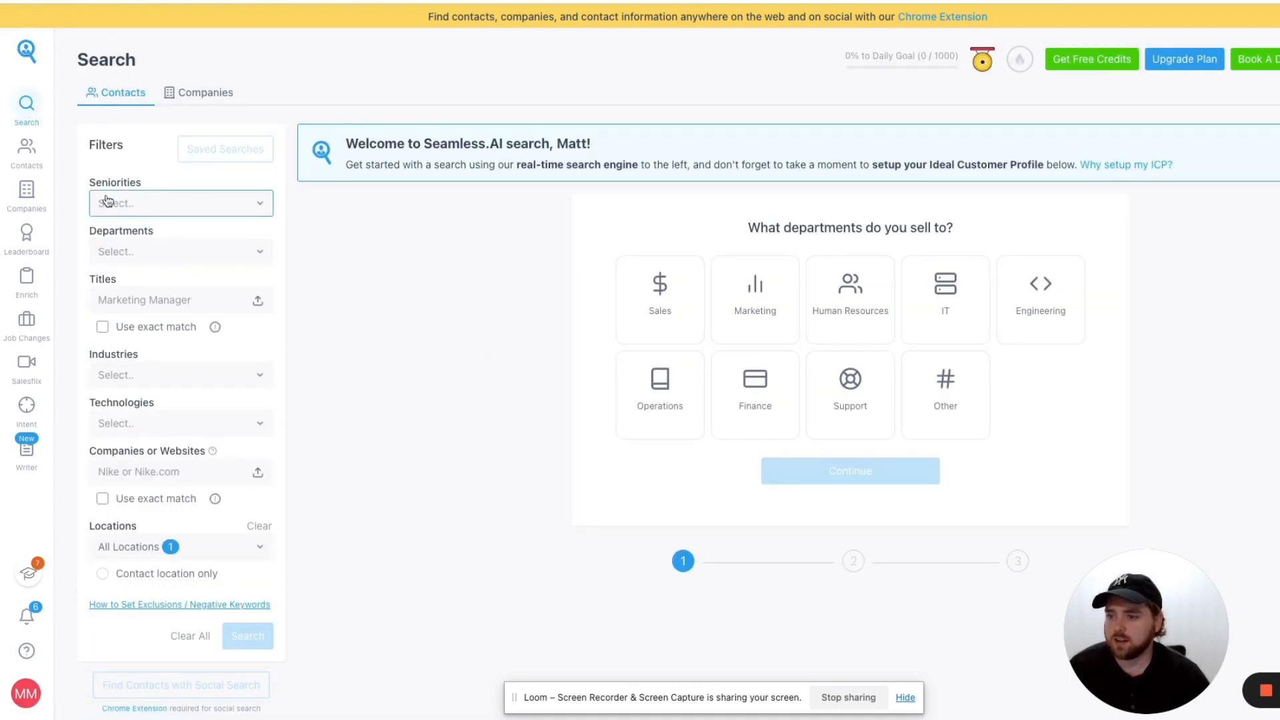
pyautogui.click(162, 200)
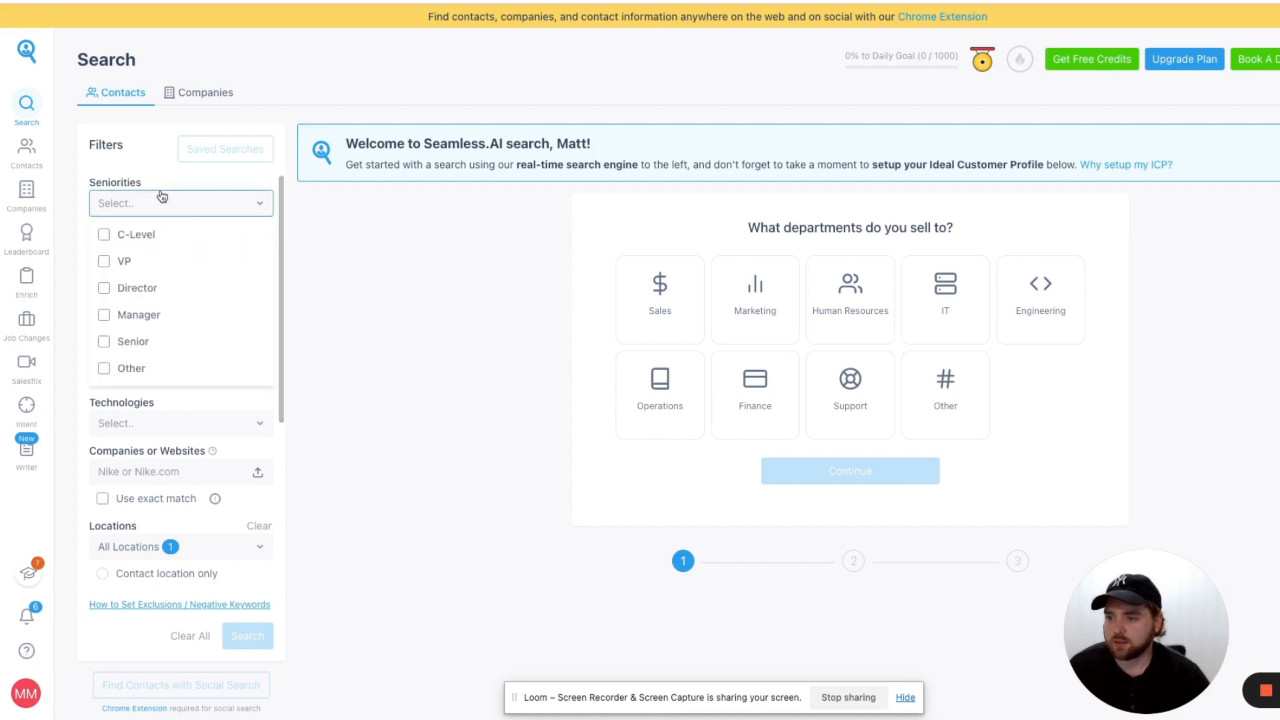
pyautogui.click(104, 237)
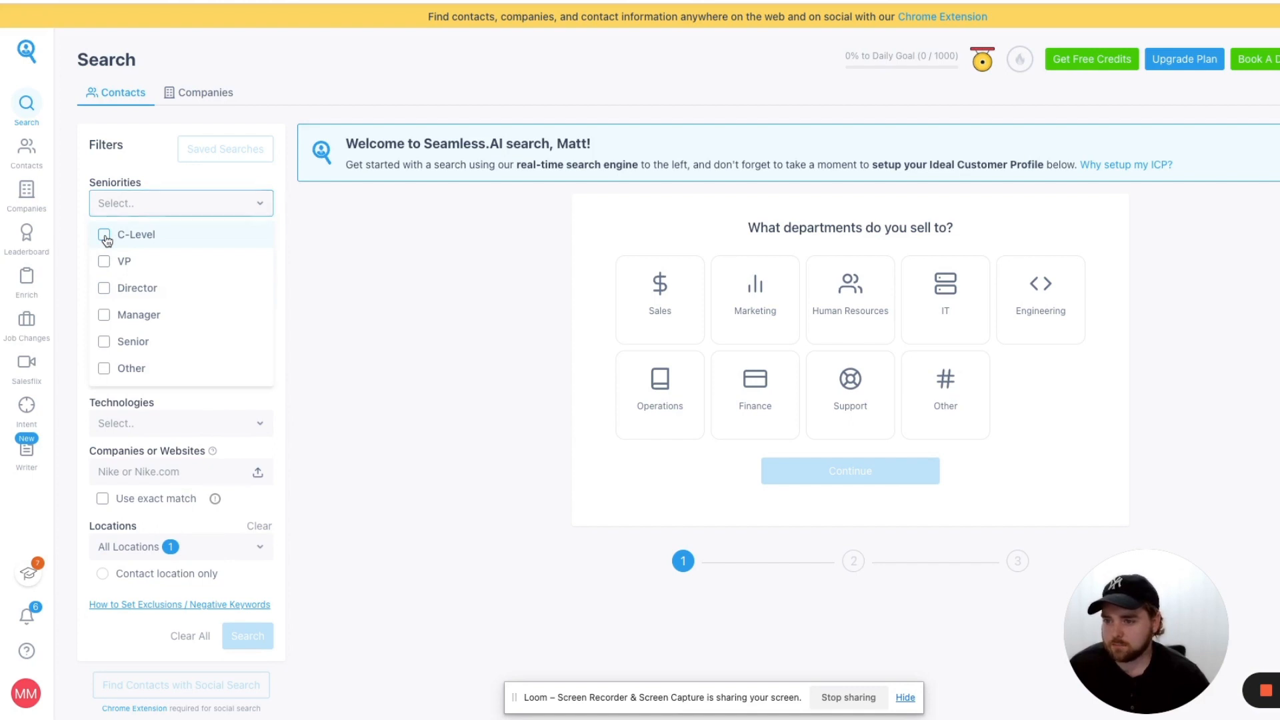
pyautogui.click(104, 290)
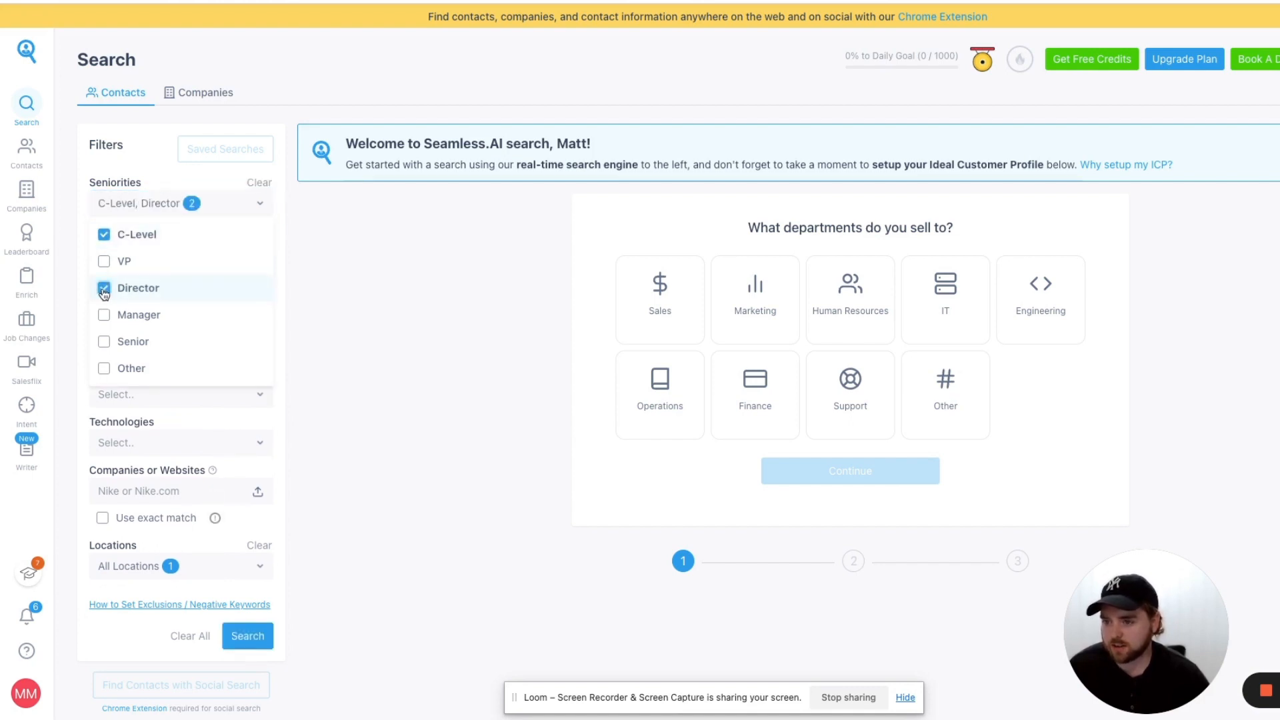
pyautogui.click(333, 234)
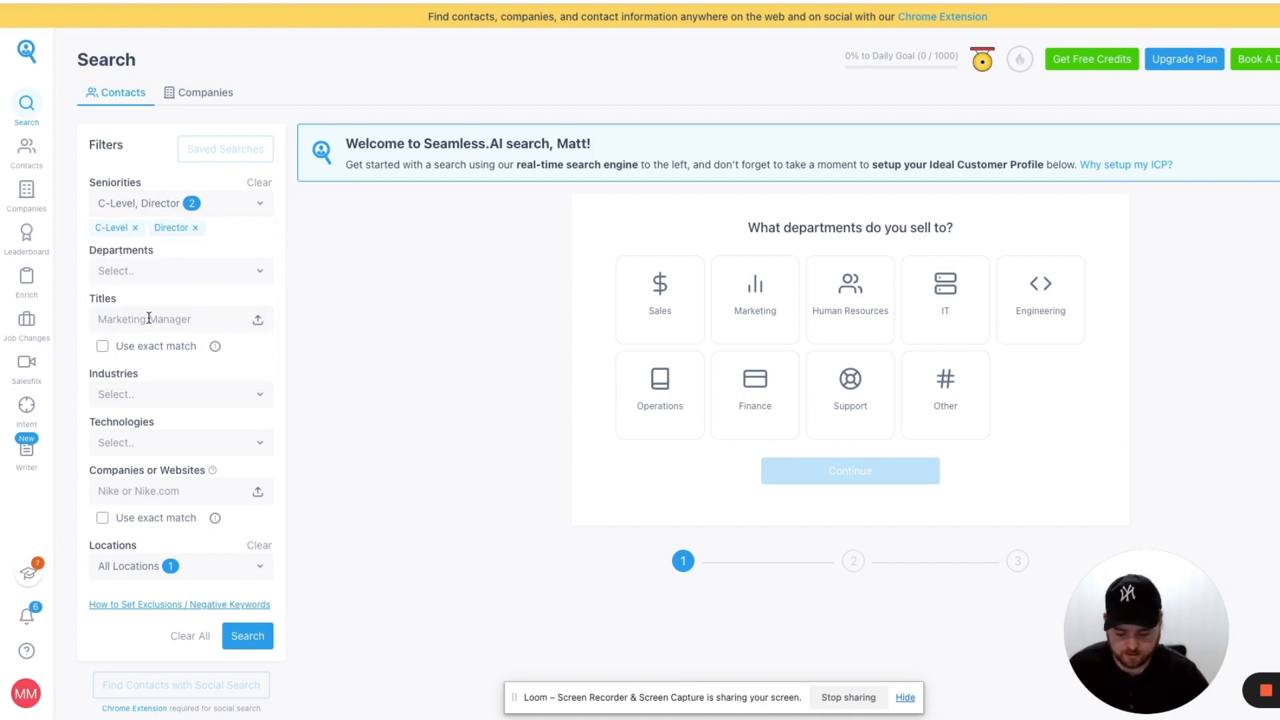
# Step: Add founder and owner as job titles in the contact filters
pyautogui.click(149, 318)
pyautogui.write('founder')
pyautogui.press('Return')
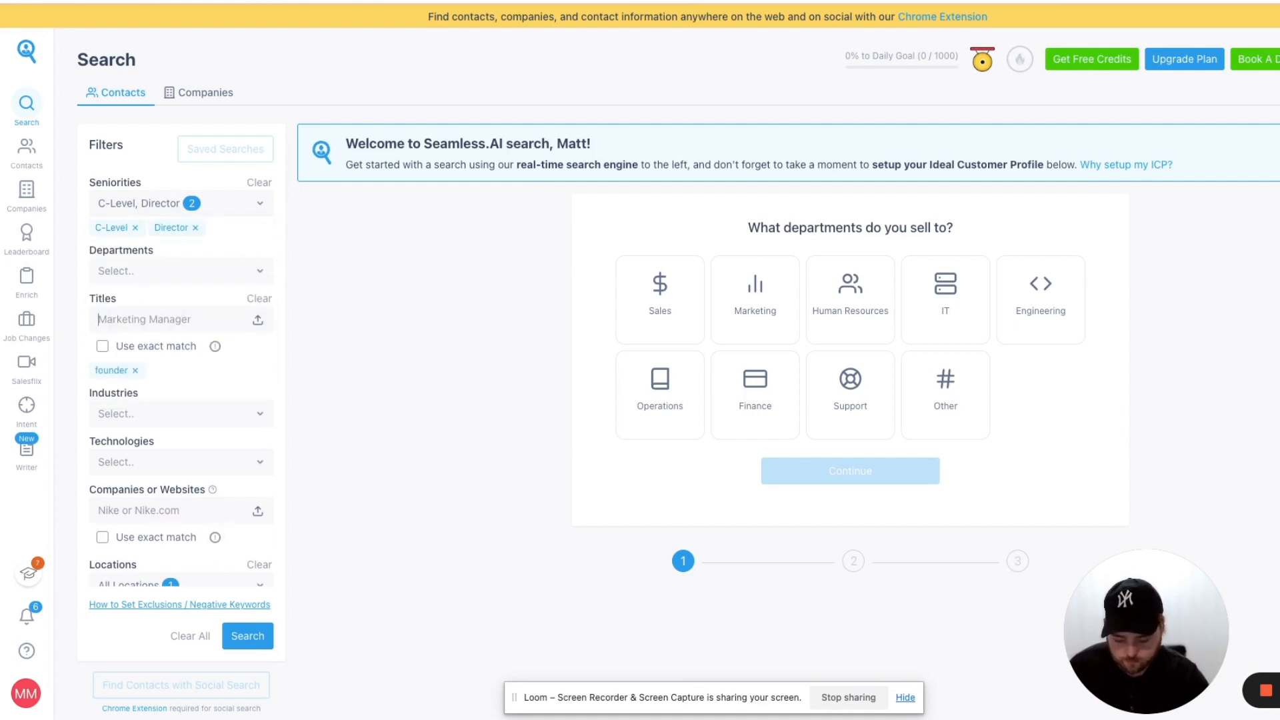
pyautogui.write('ownd')
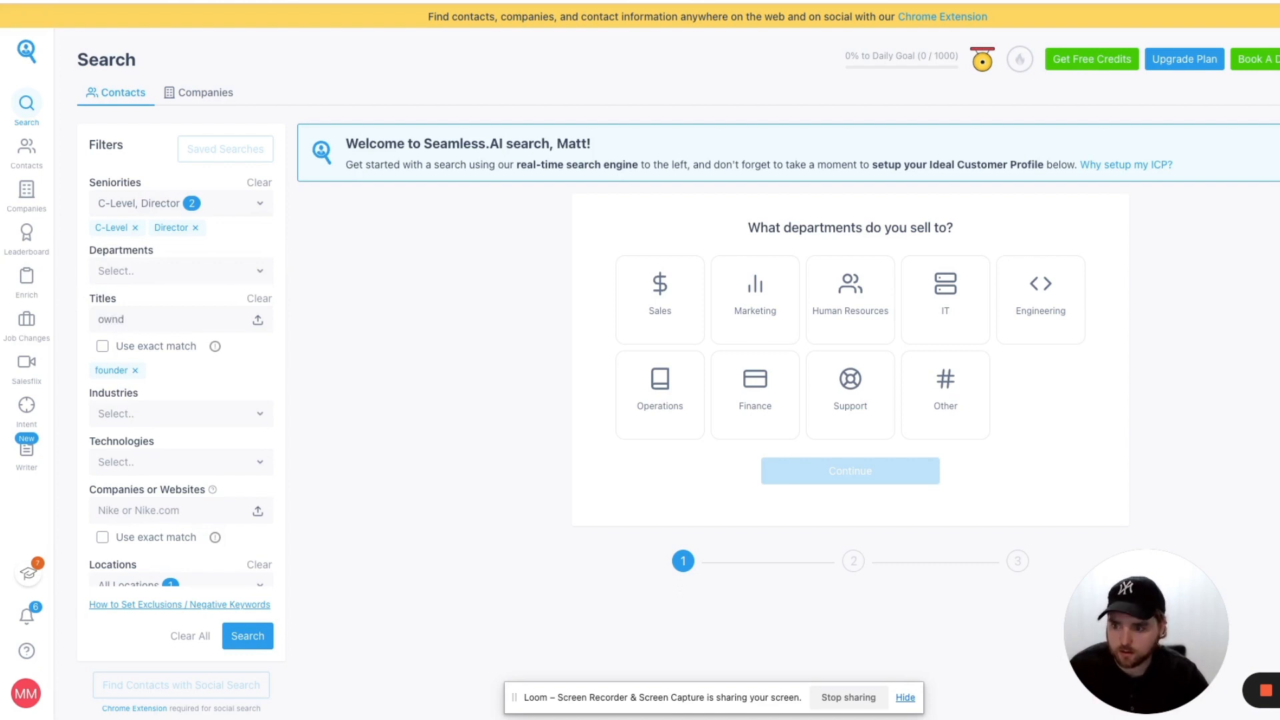
pyautogui.press('BackSpace')
pyautogui.write('er')
pyautogui.press('Return')
# Step: Try to find roofing among the industry filter options
pyautogui.scroll(-1, 86, 366)
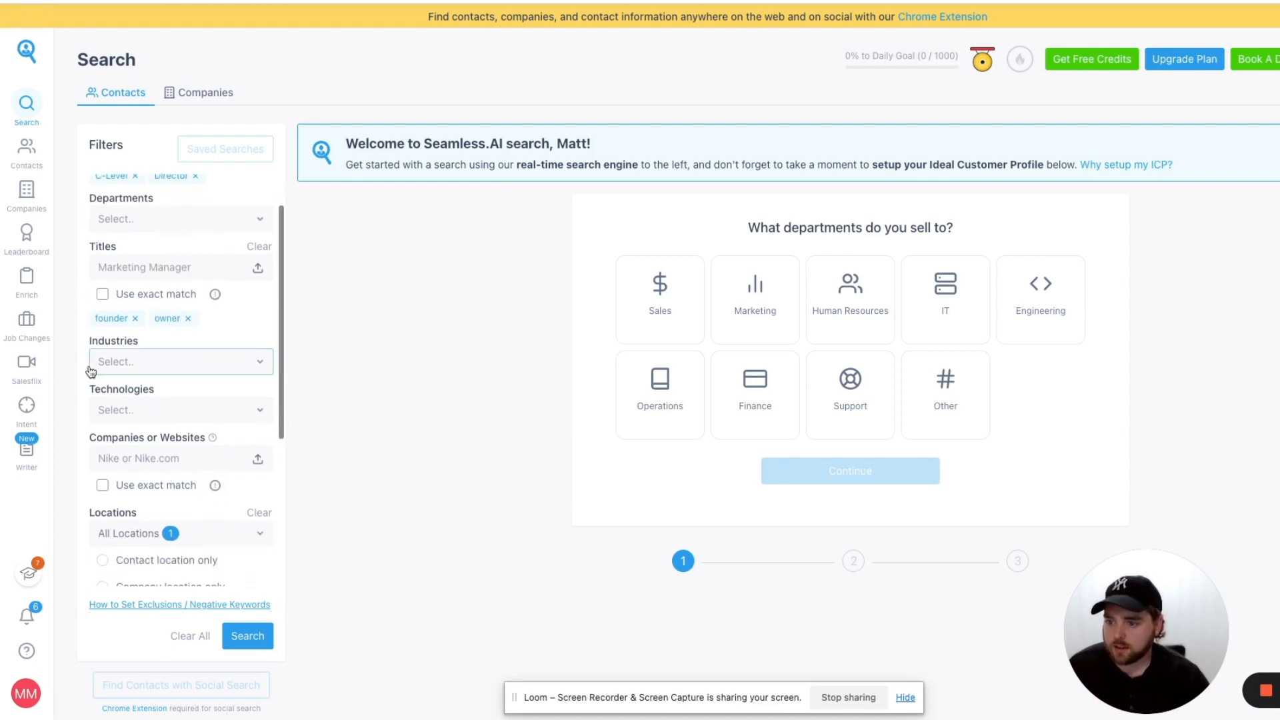
pyautogui.click(240, 363)
pyautogui.click(172, 398)
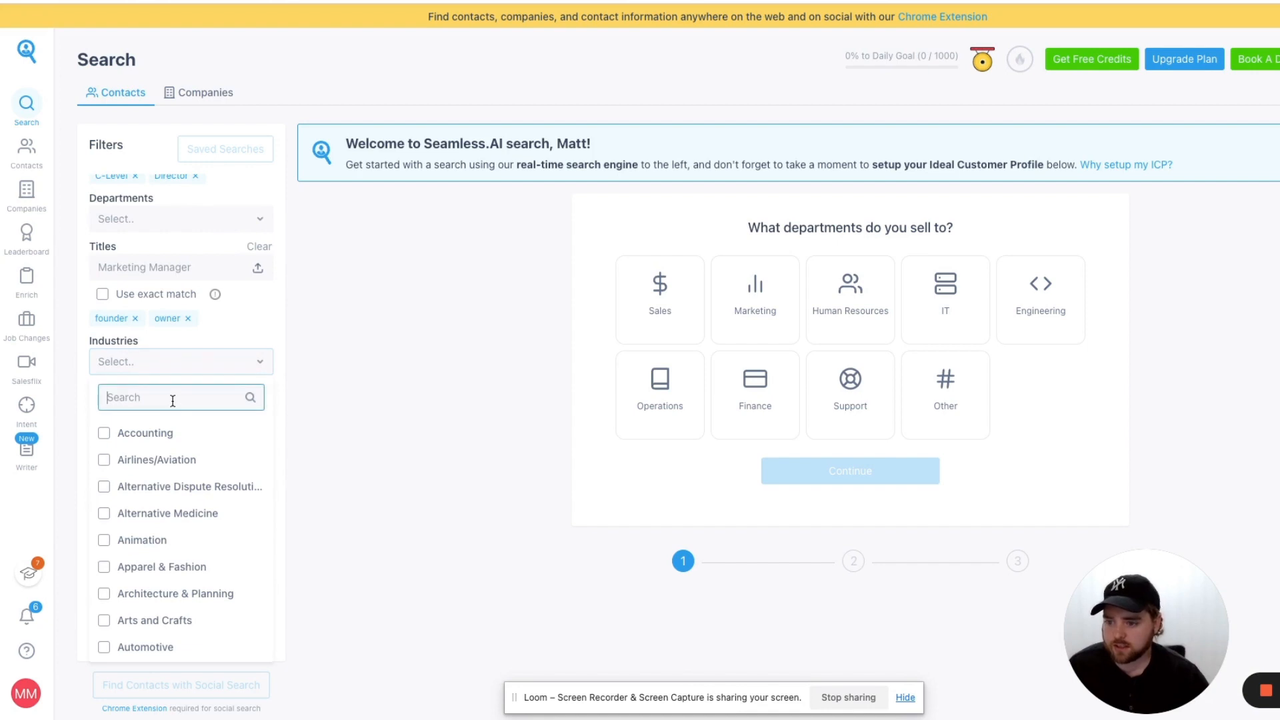
pyautogui.write('roofing')
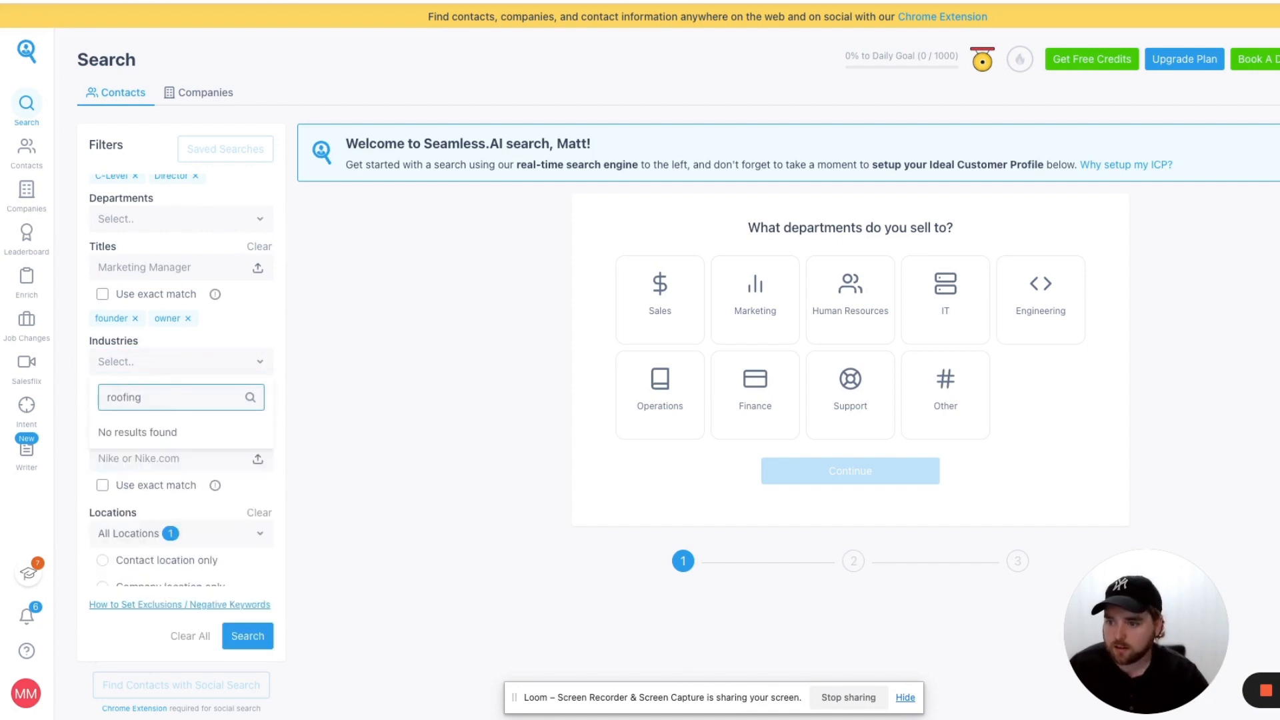
pyautogui.press('BackSpace')
pyautogui.press('BackSpace')
pyautogui.press('BackSpace')
pyautogui.press('BackSpace')
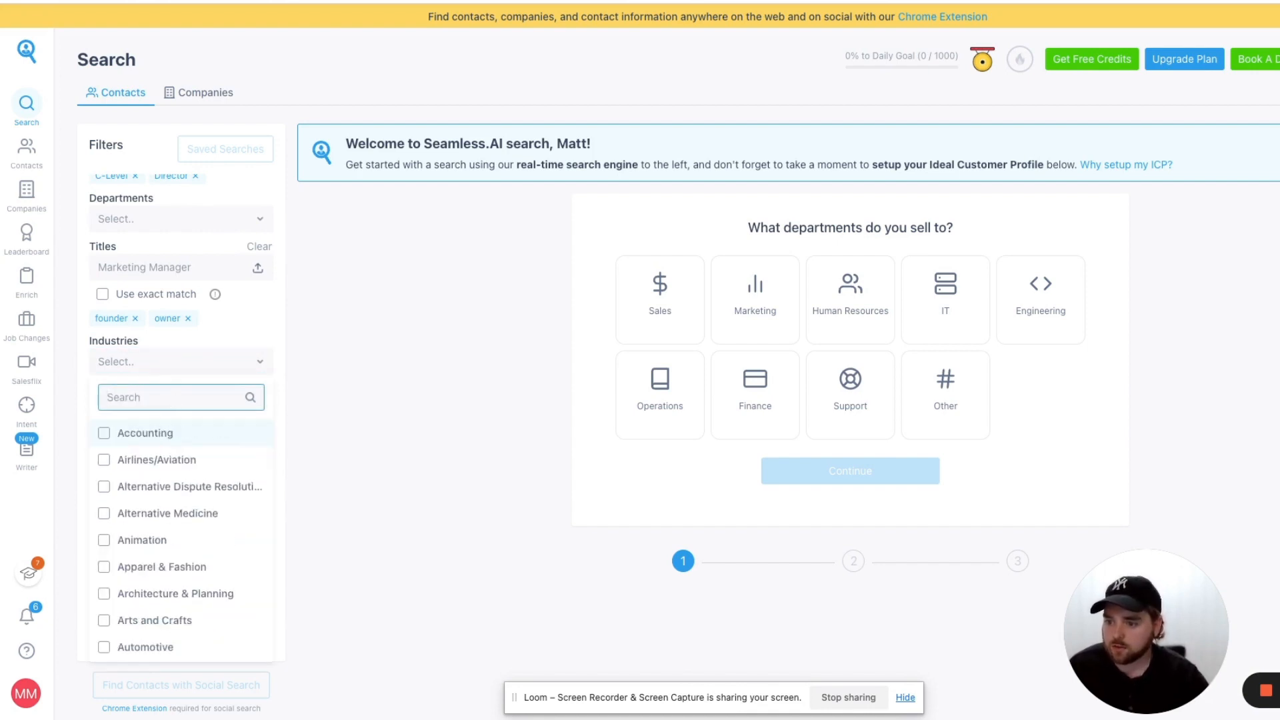
pyautogui.click(76, 413)
# Step: Add roofing and roofer as keywords in the contact filters
pyautogui.scroll(-1, 76, 411)
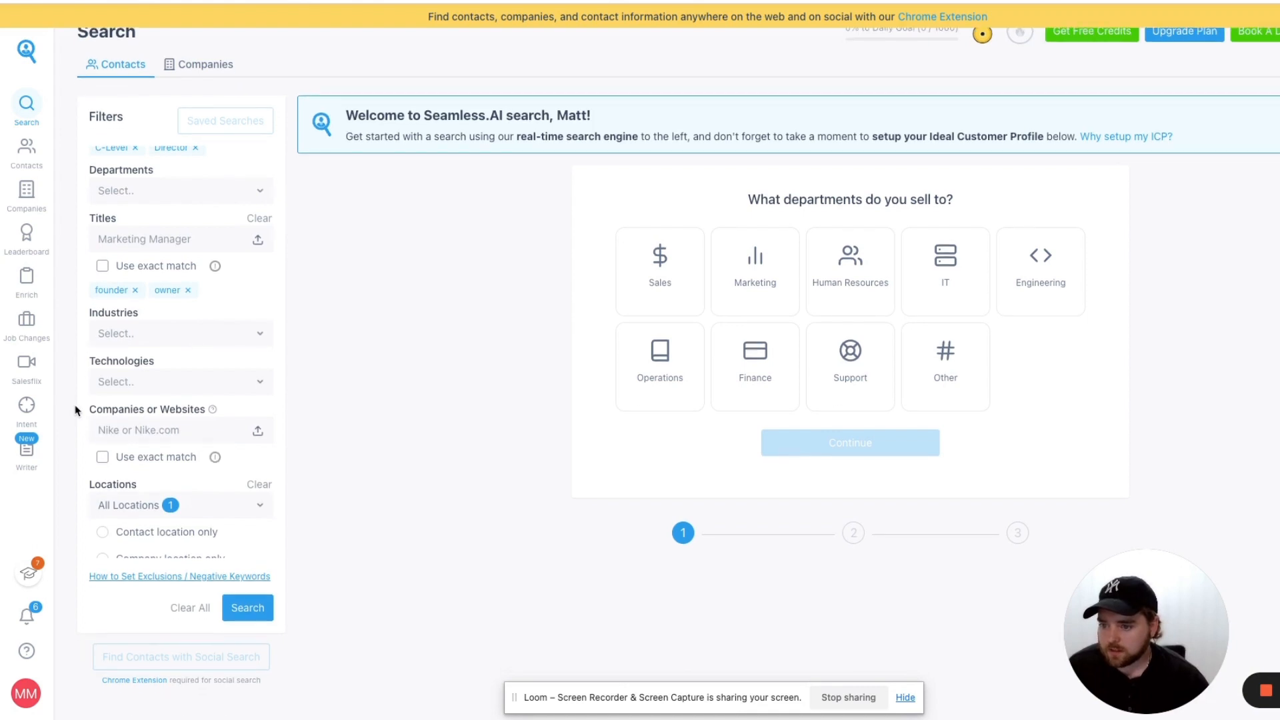
pyautogui.scroll(-1, 73, 410)
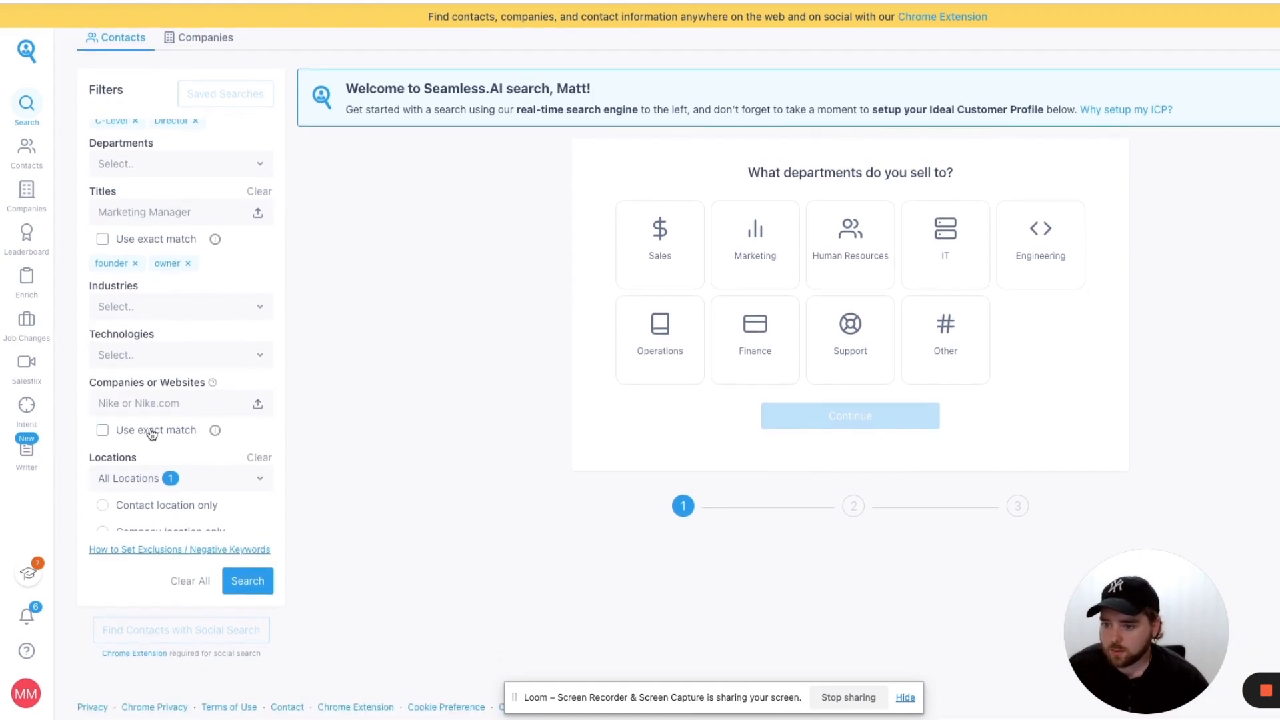
pyautogui.scroll(-3, 150, 431)
pyautogui.scroll(-3, 151, 434)
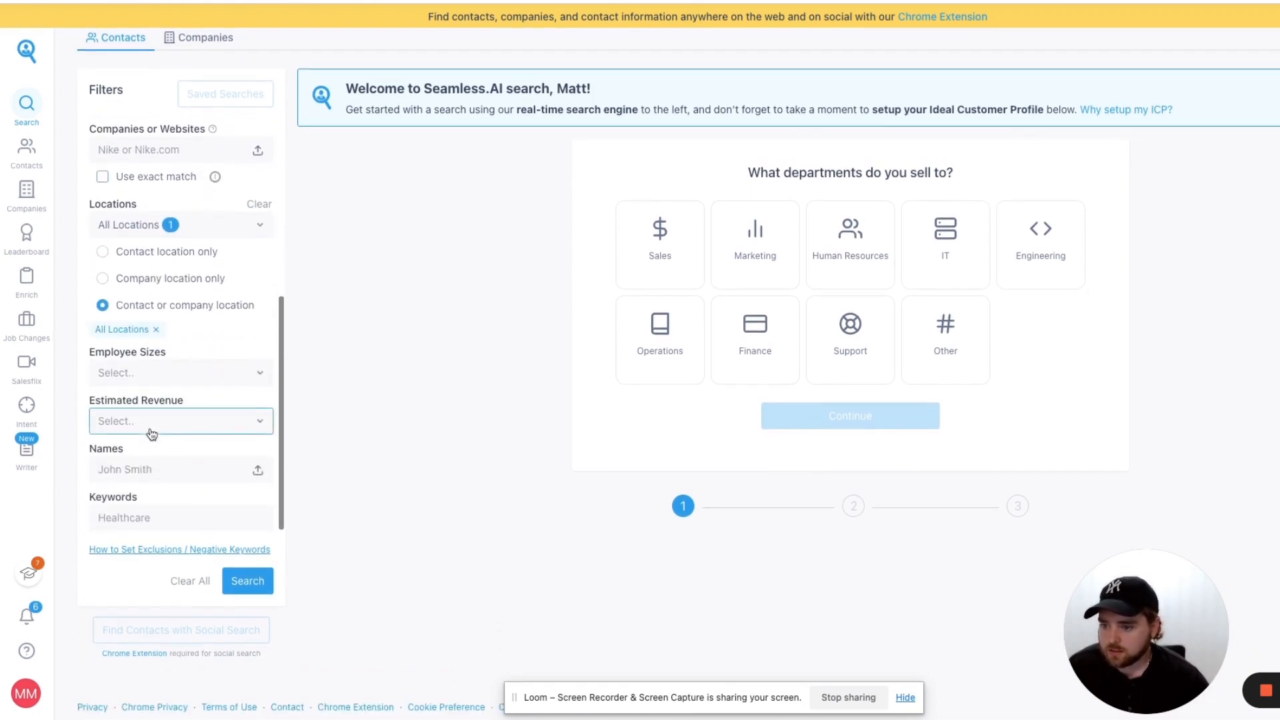
pyautogui.click(160, 520)
pyautogui.write('roo')
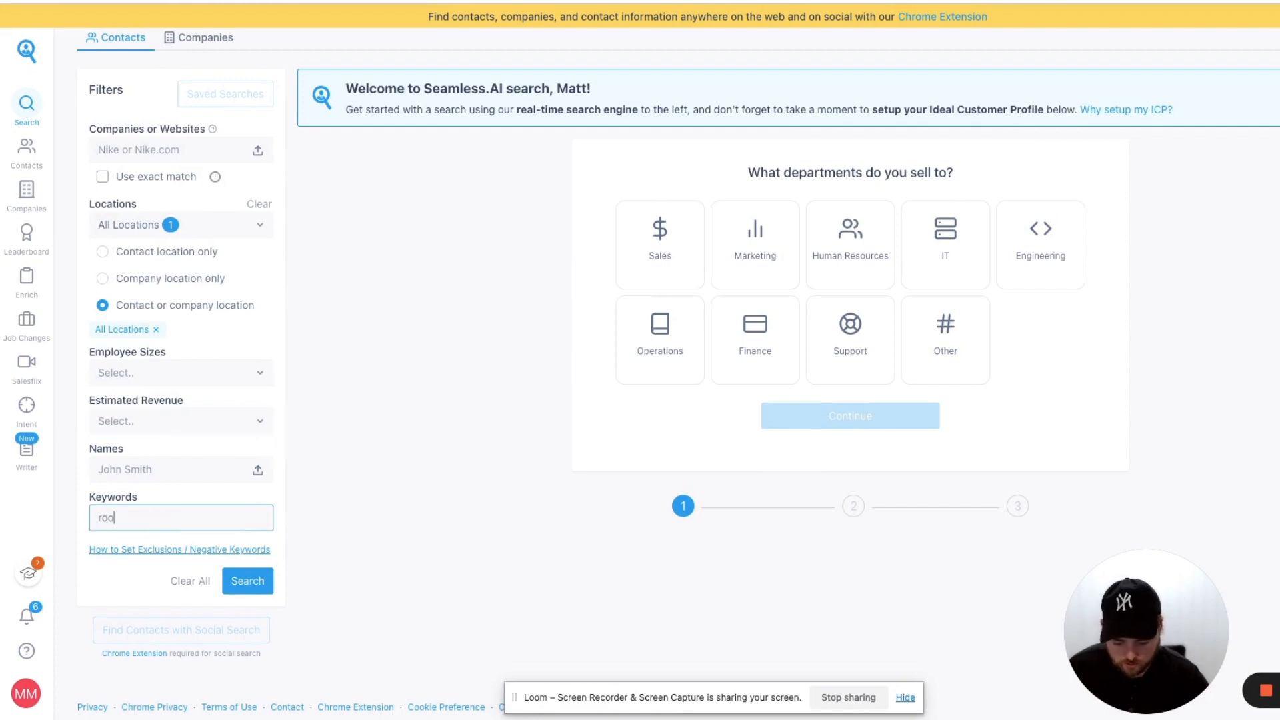
pyautogui.write('fing')
pyautogui.press('Return')
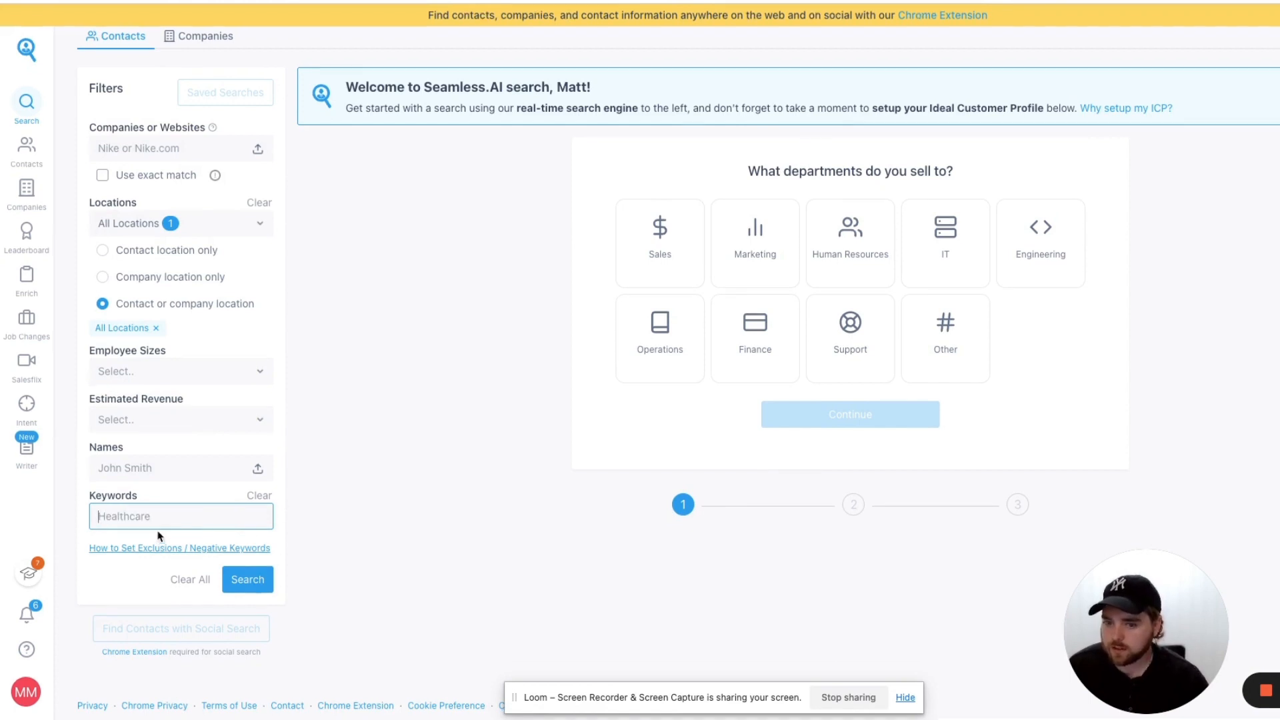
pyautogui.scroll(5, 155, 527)
pyautogui.scroll(-3, 158, 530)
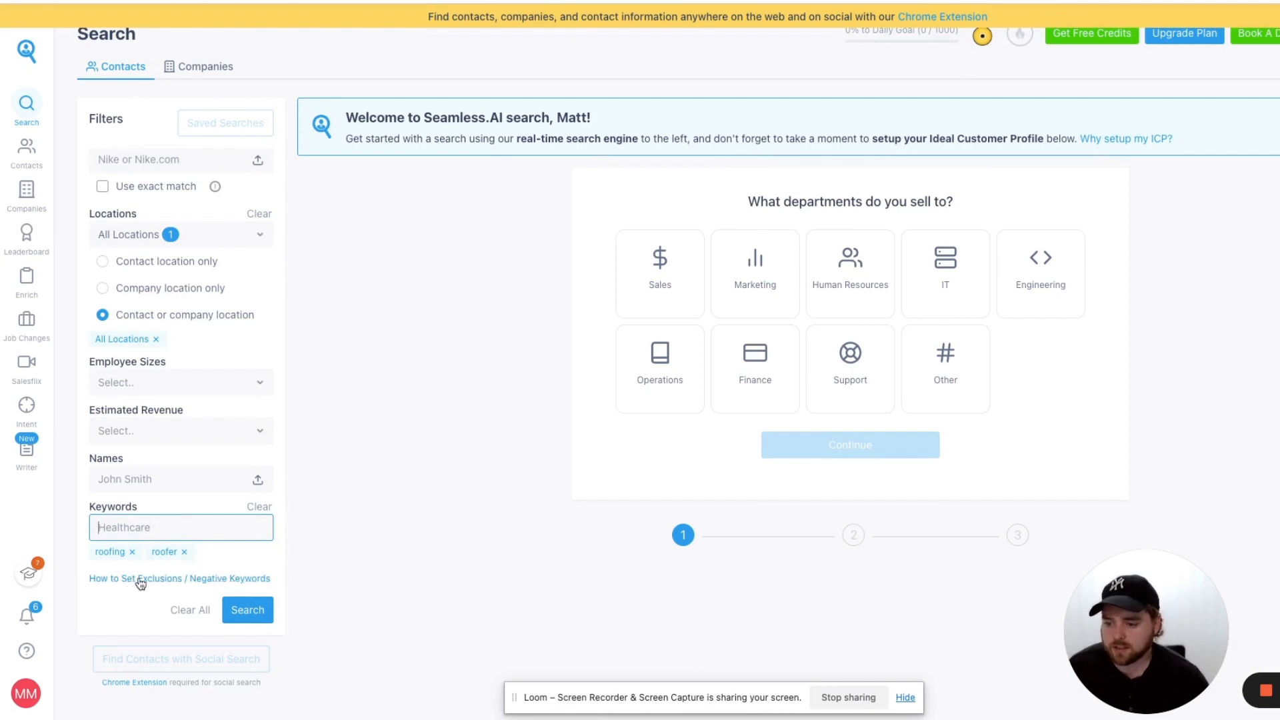
# Step: Replace the All Locations filter with Chicago under Illinois in the US locations and run the contact search
pyautogui.scroll(5, 205, 477)
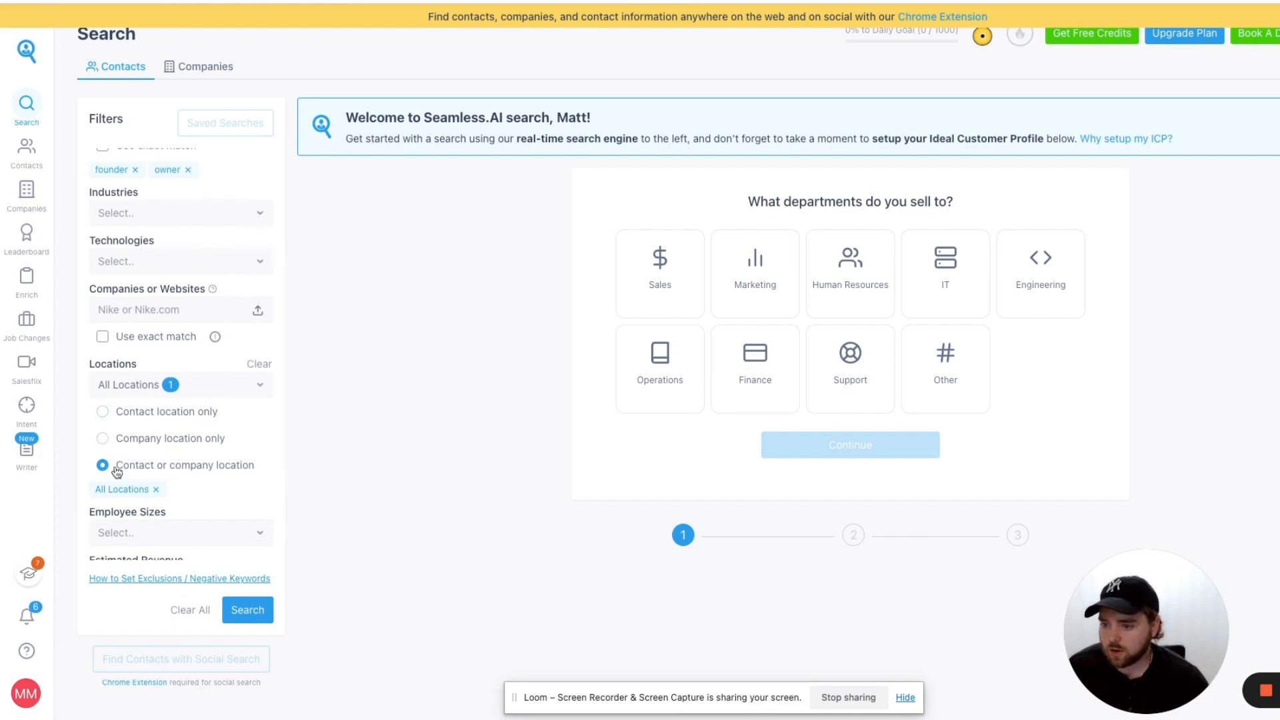
pyautogui.click(156, 490)
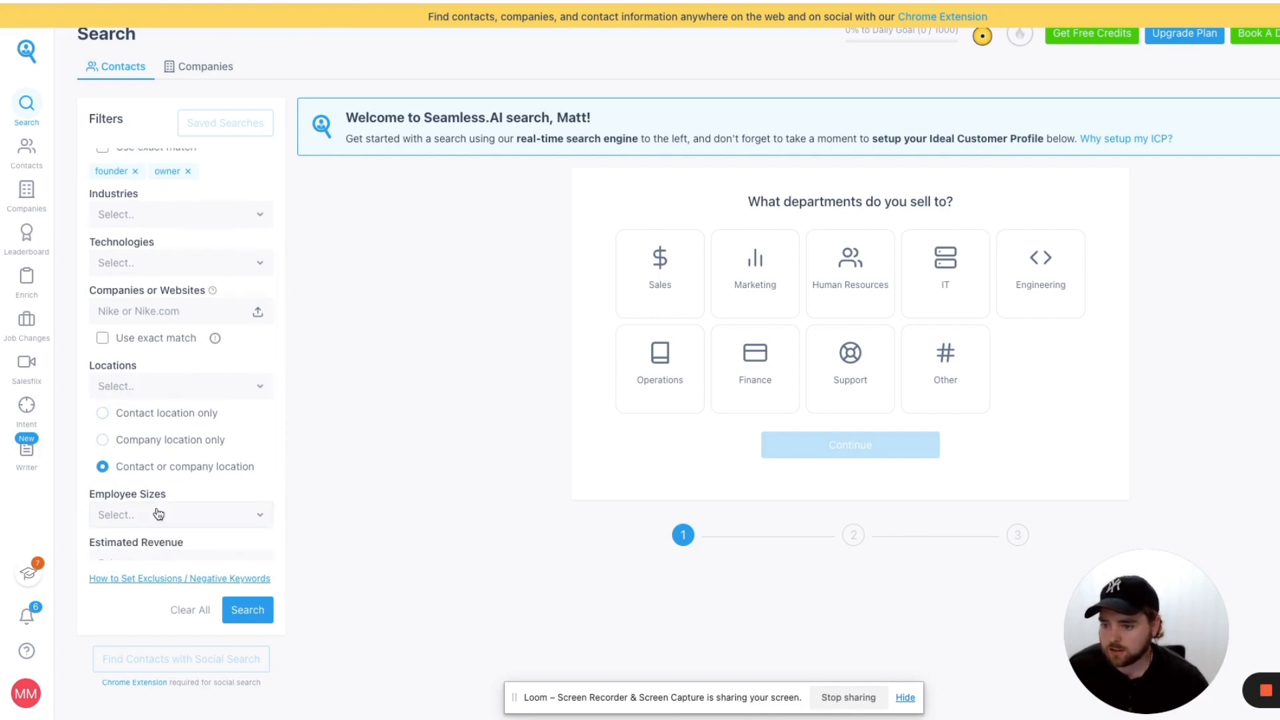
pyautogui.scroll(-2, 159, 467)
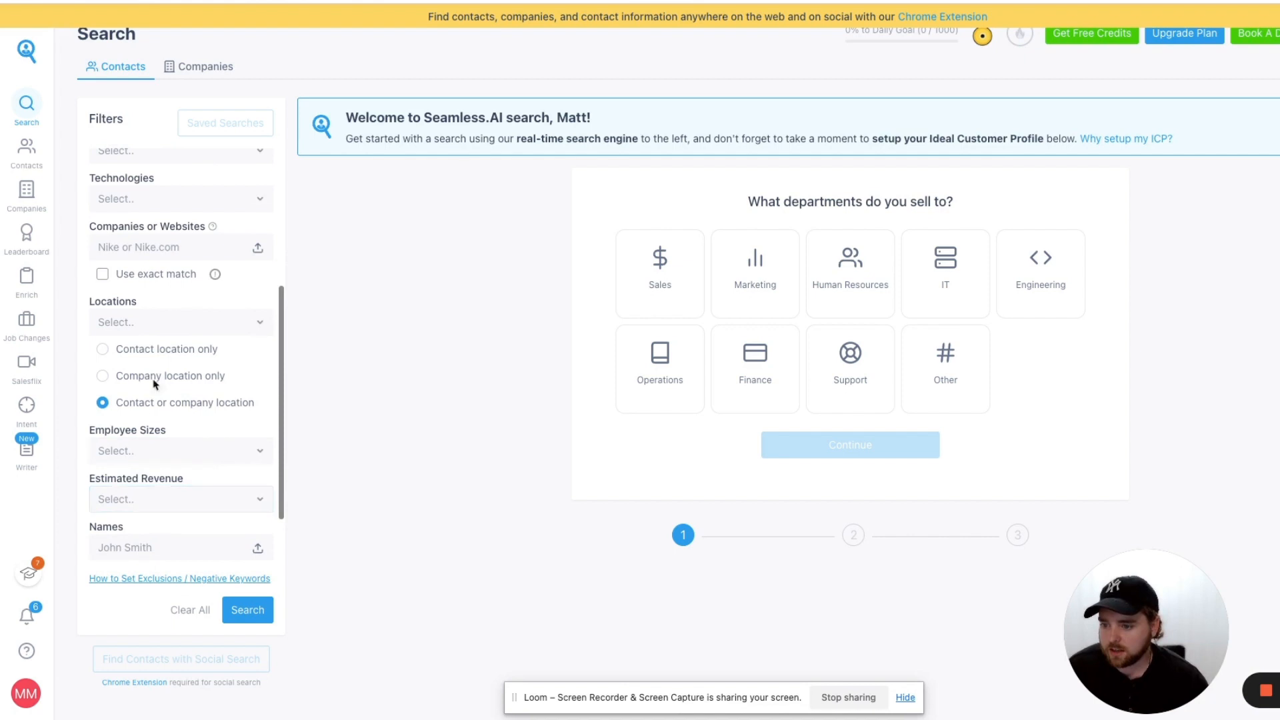
pyautogui.click(168, 325)
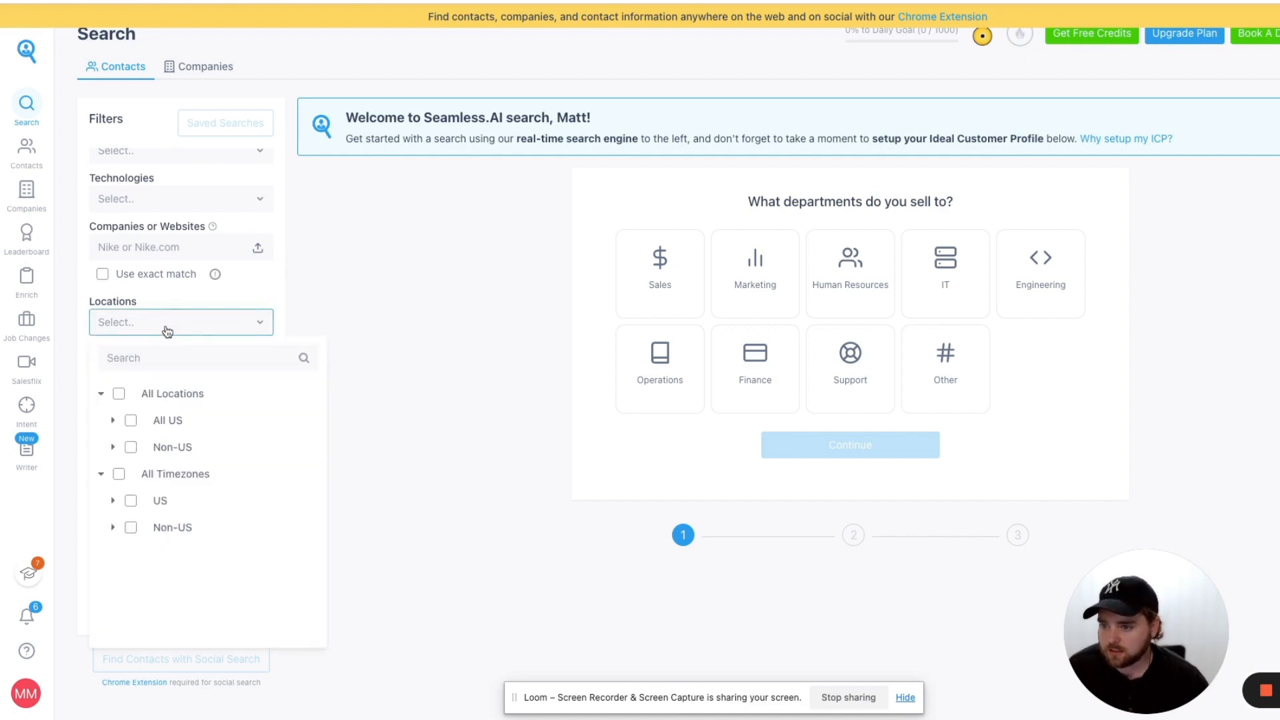
pyautogui.click(115, 423)
pyautogui.scroll(-3, 187, 520)
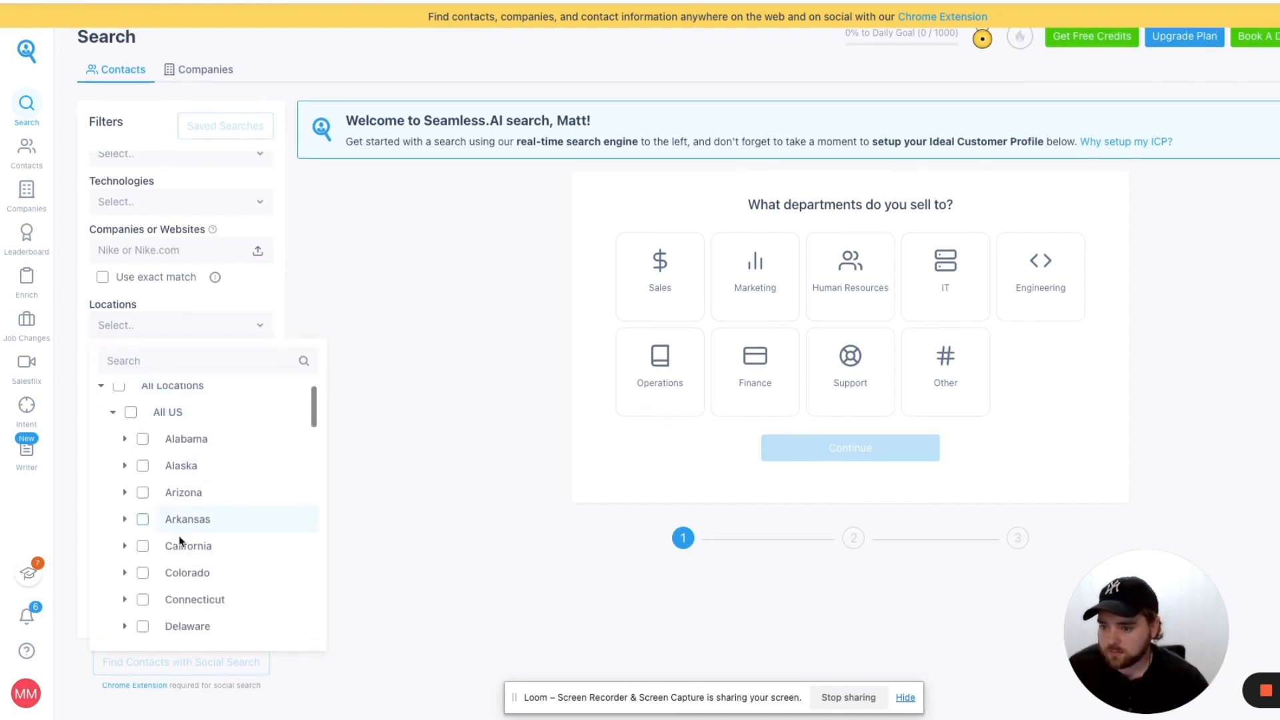
pyautogui.click(124, 584)
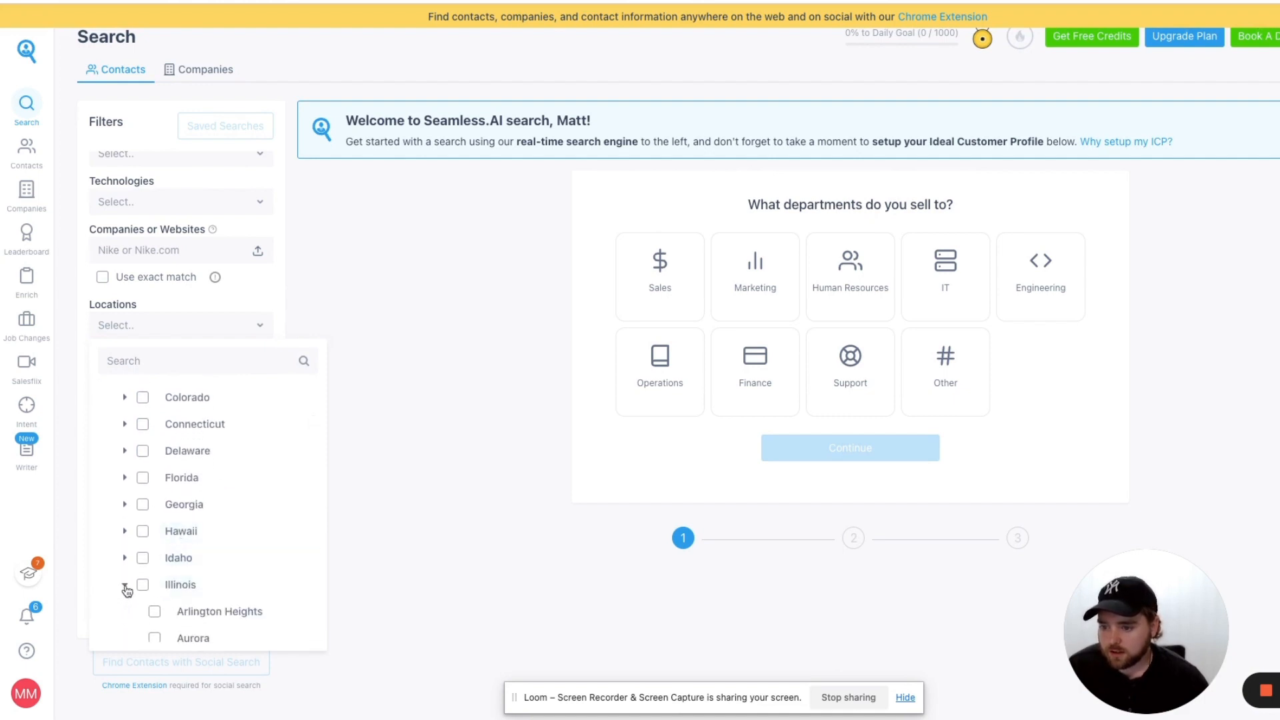
pyautogui.scroll(-3, 190, 580)
pyautogui.click(154, 558)
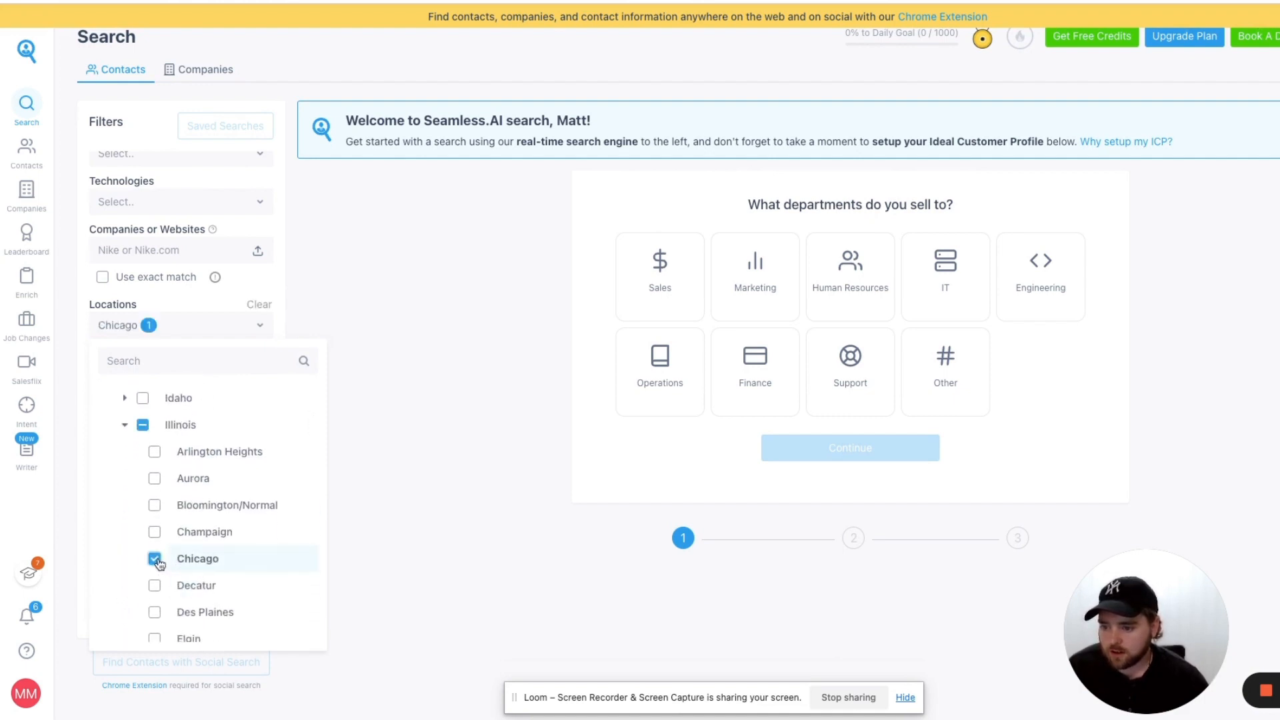
pyautogui.click(302, 316)
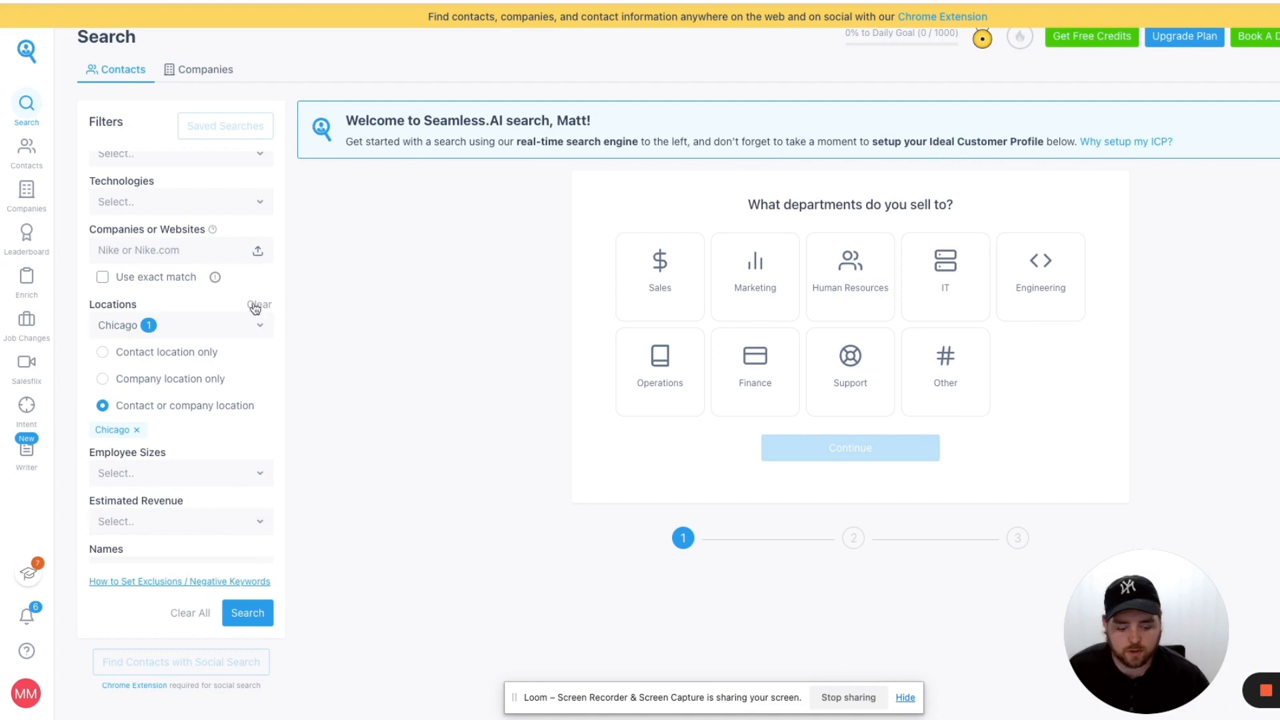
pyautogui.scroll(3, 216, 304)
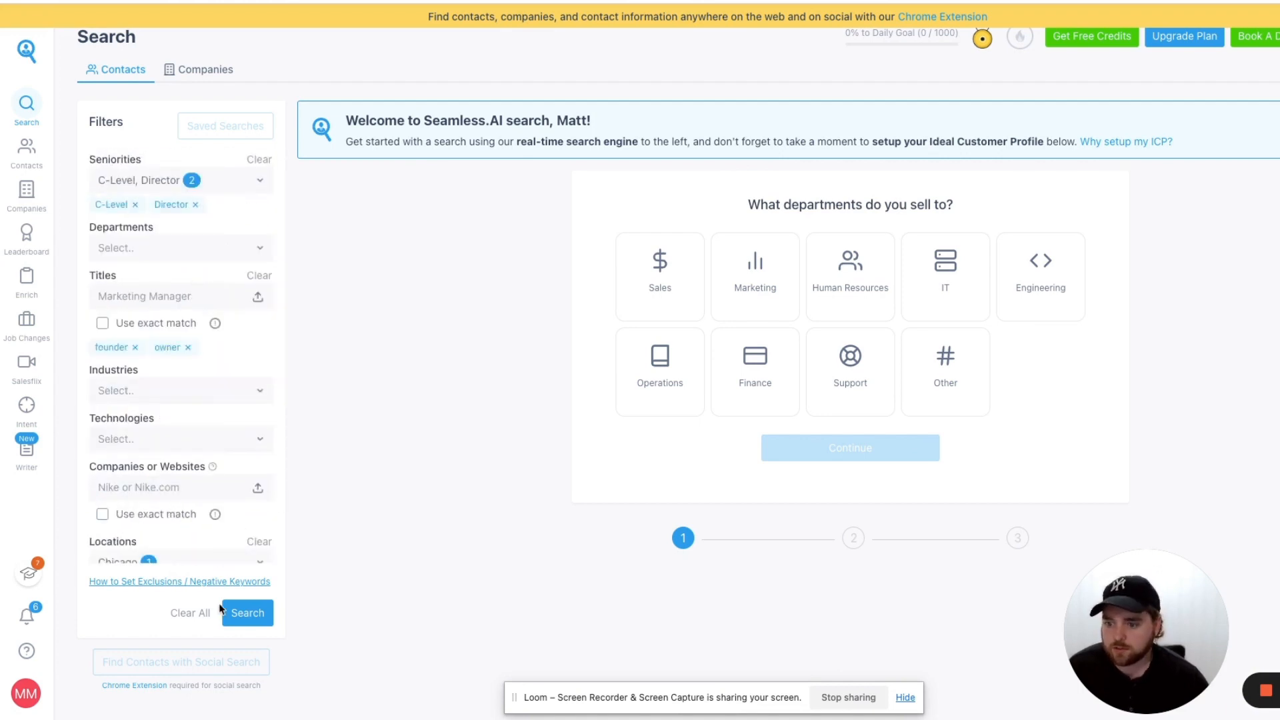
pyautogui.click(251, 617)
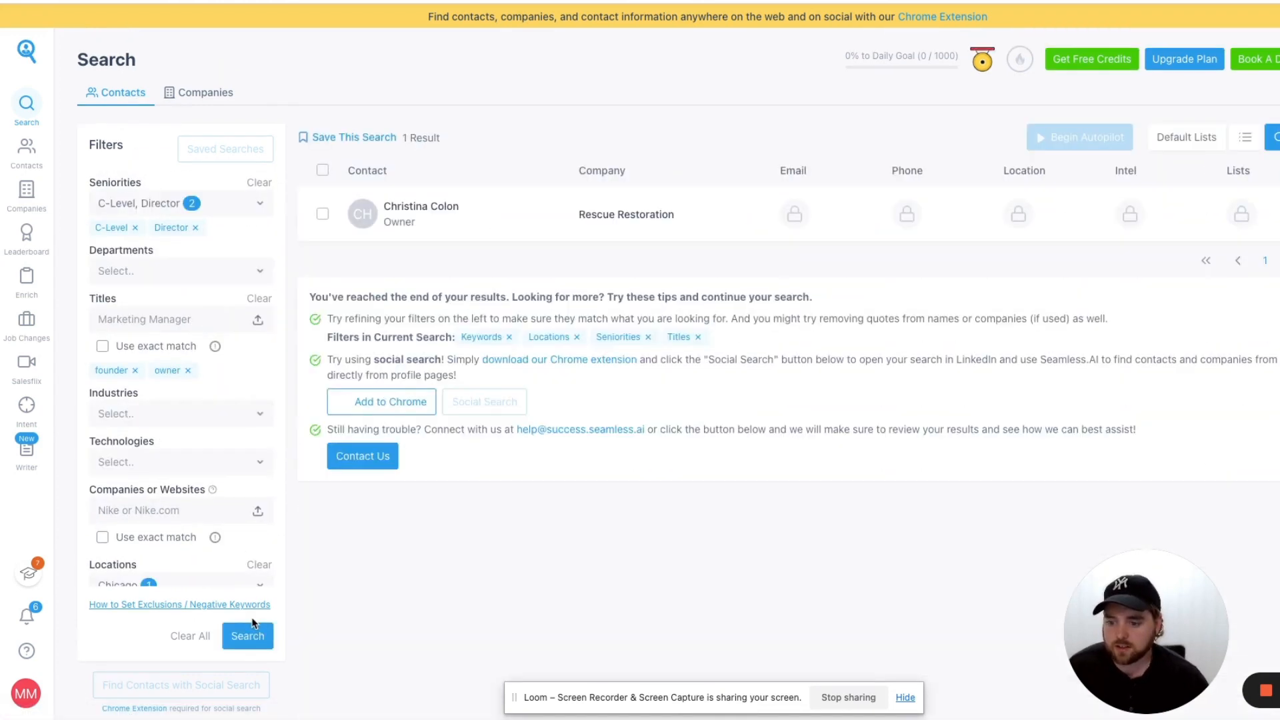
# Step: Remove the roofer keyword from the filters and run the contact search again
pyautogui.click(166, 501)
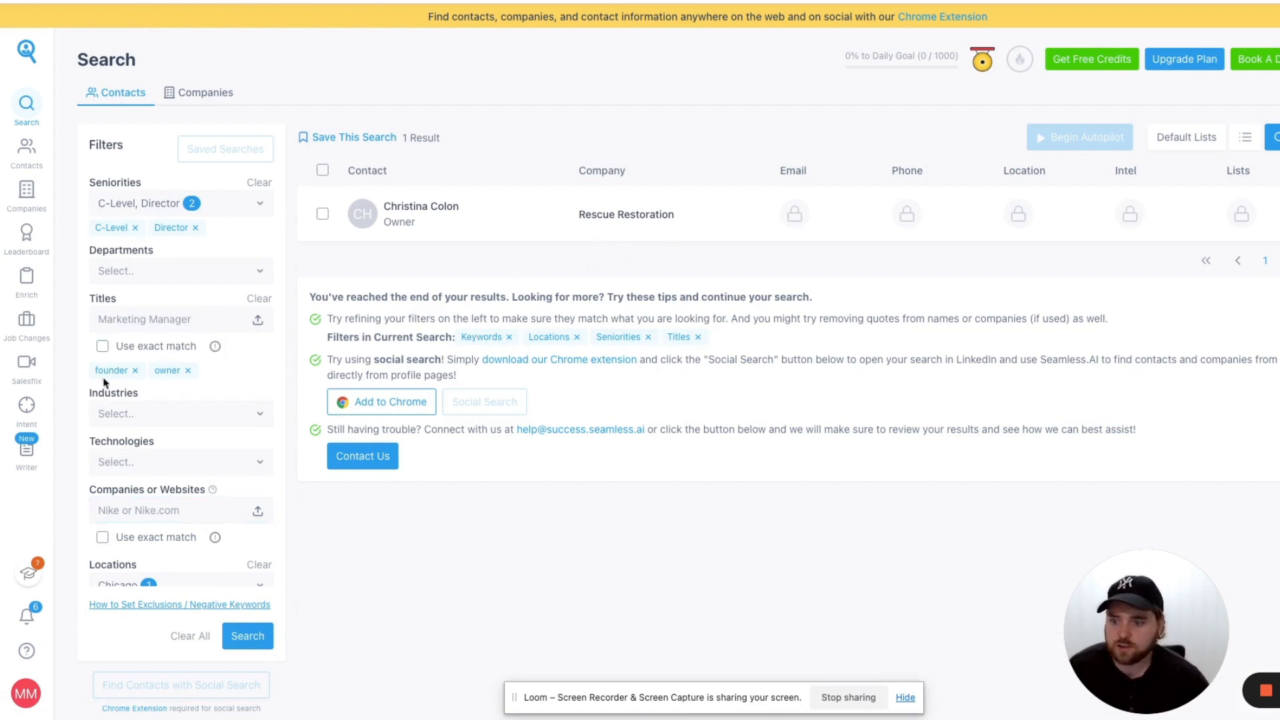
pyautogui.scroll(-5, 103, 382)
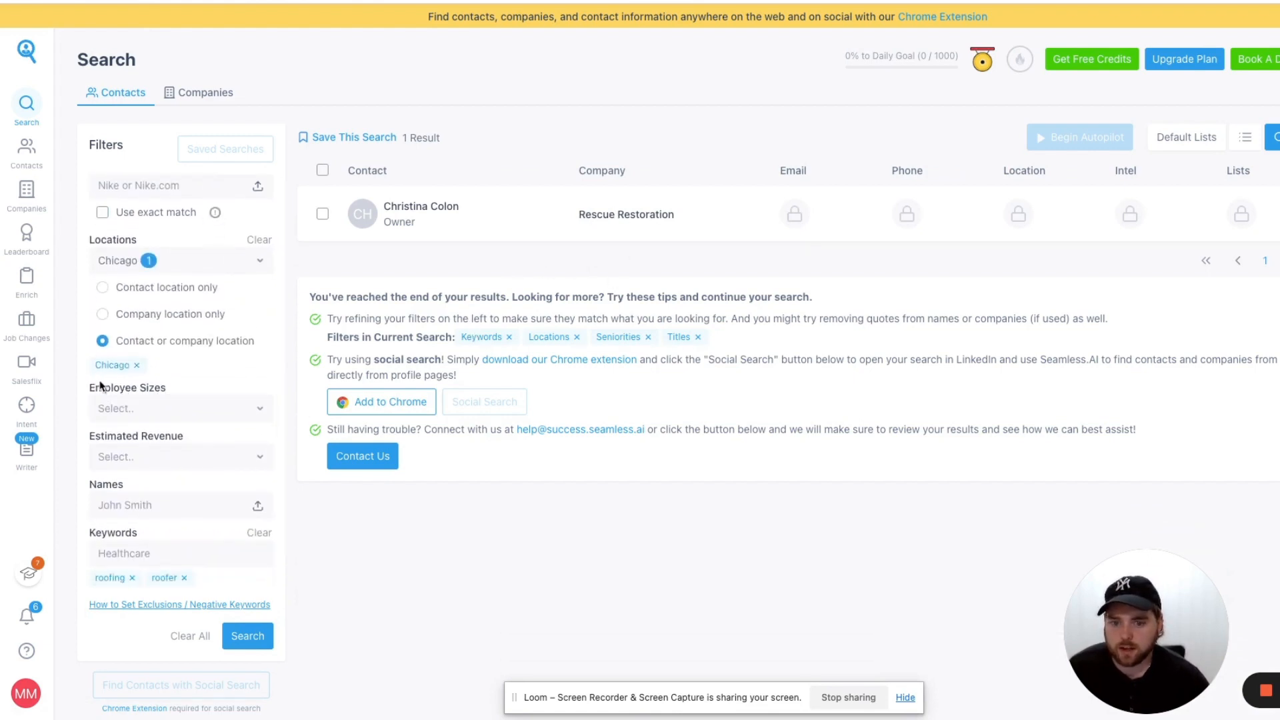
pyautogui.click(184, 578)
pyautogui.click(250, 636)
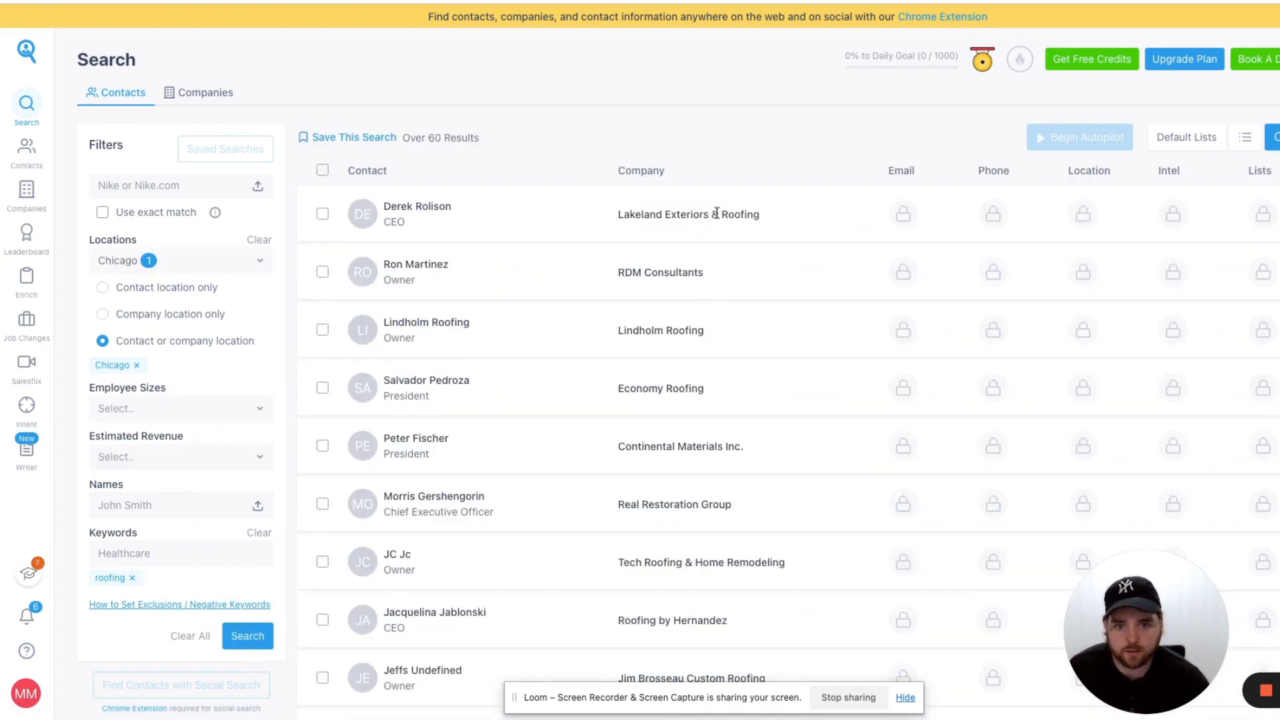
# Step: Look through the contacts and companies on the first page of the search results
pyautogui.scroll(-3, 693, 405)
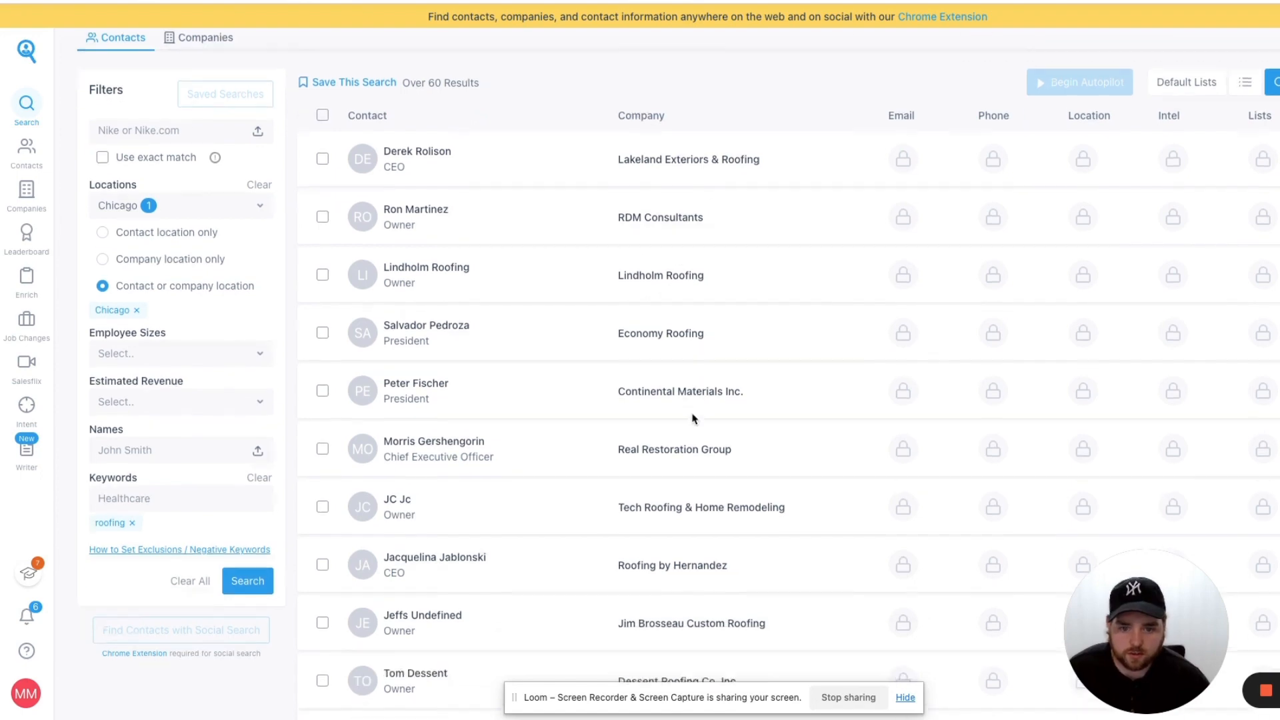
pyautogui.scroll(-1, 690, 255)
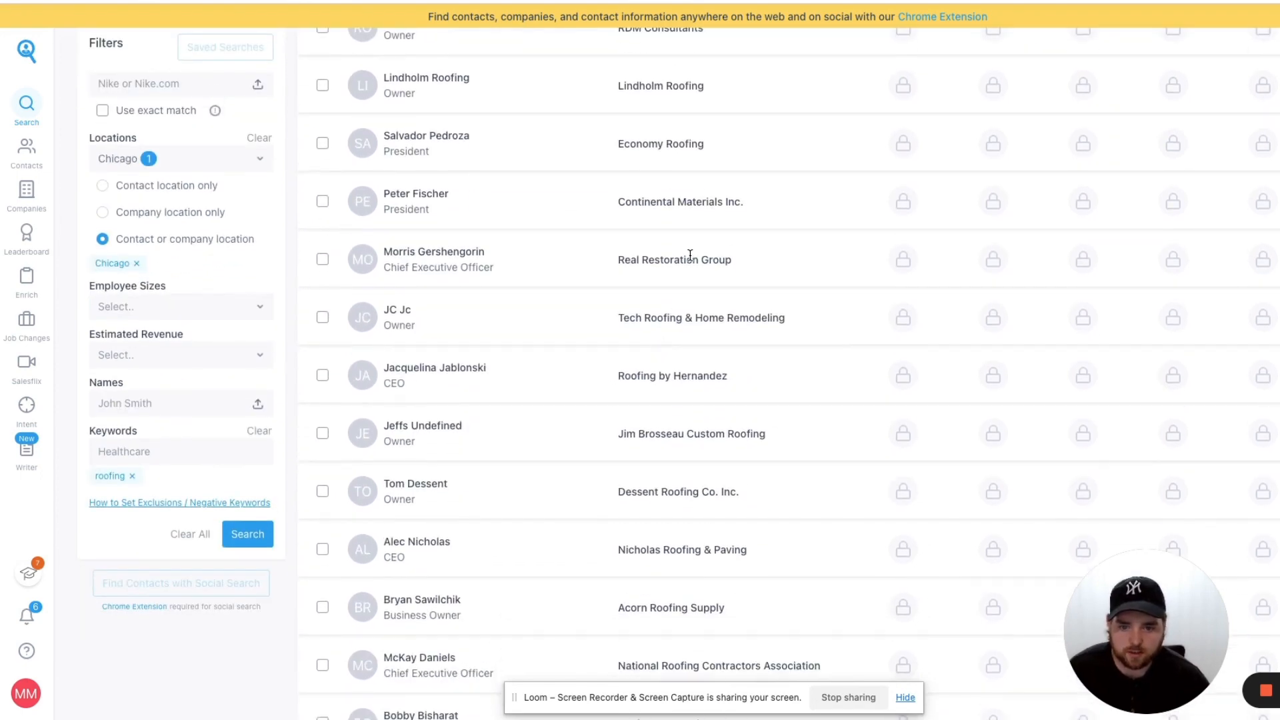
pyautogui.scroll(-1, 690, 338)
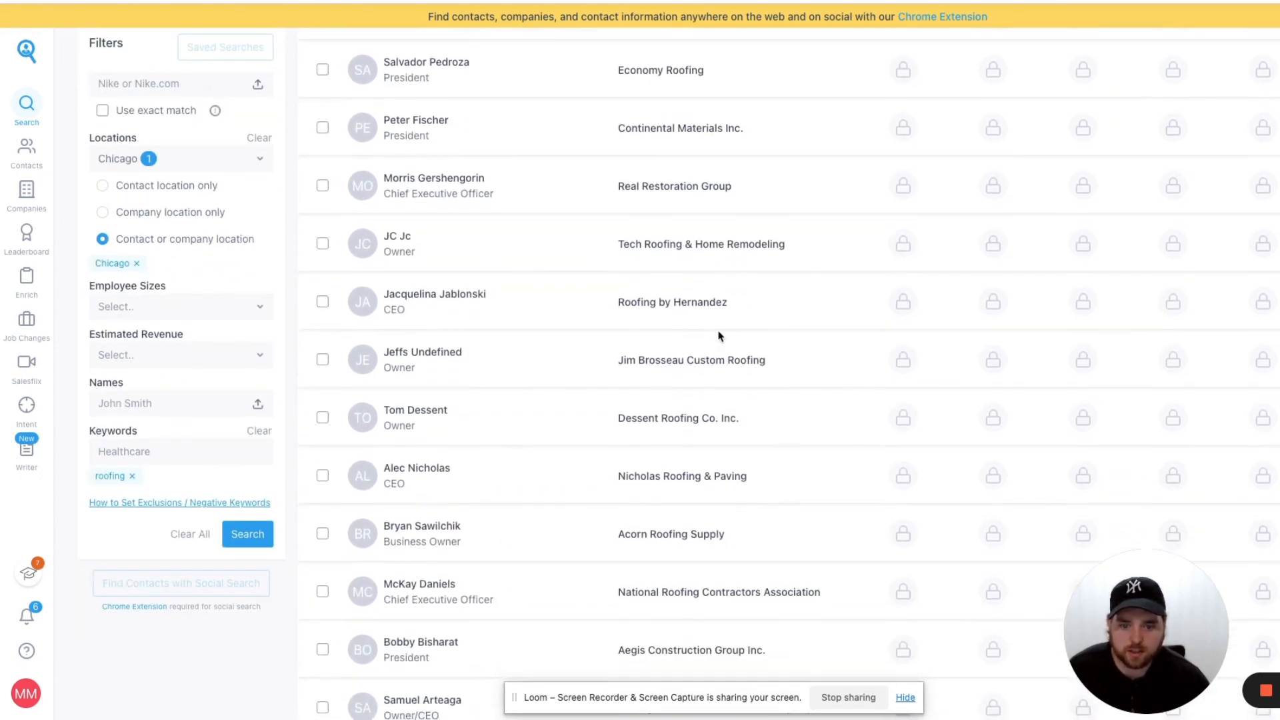
pyautogui.scroll(-2, 720, 337)
pyautogui.scroll(-2, 714, 374)
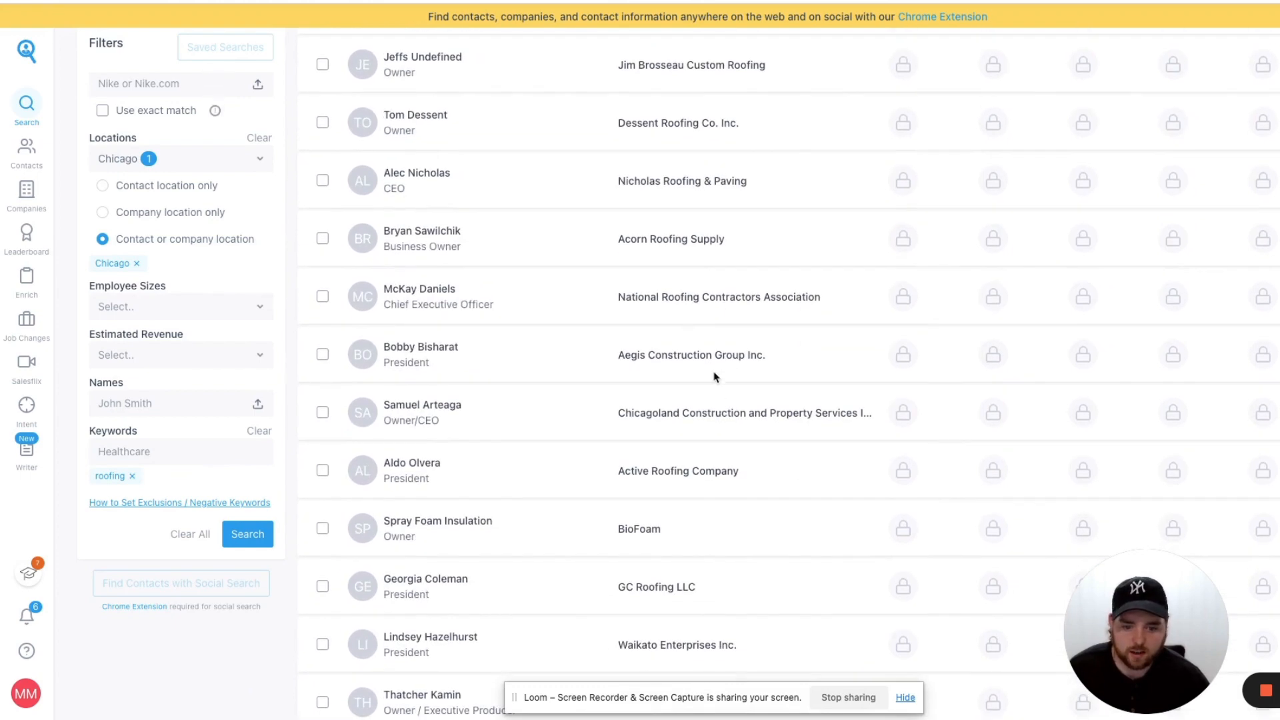
pyautogui.scroll(-3, 713, 377)
pyautogui.scroll(-3, 713, 381)
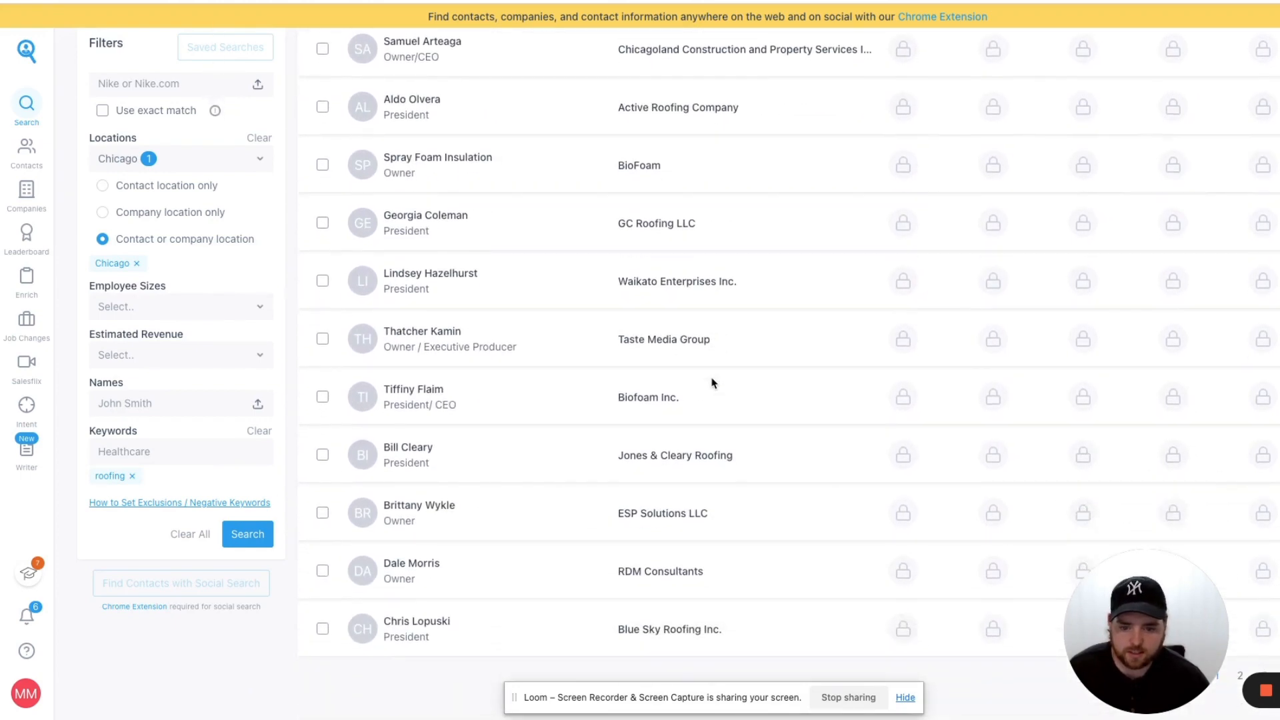
# Step: Copy the email address of the Lakeland Exteriors & Roofing CEO from the search results
pyautogui.scroll(10, 711, 383)
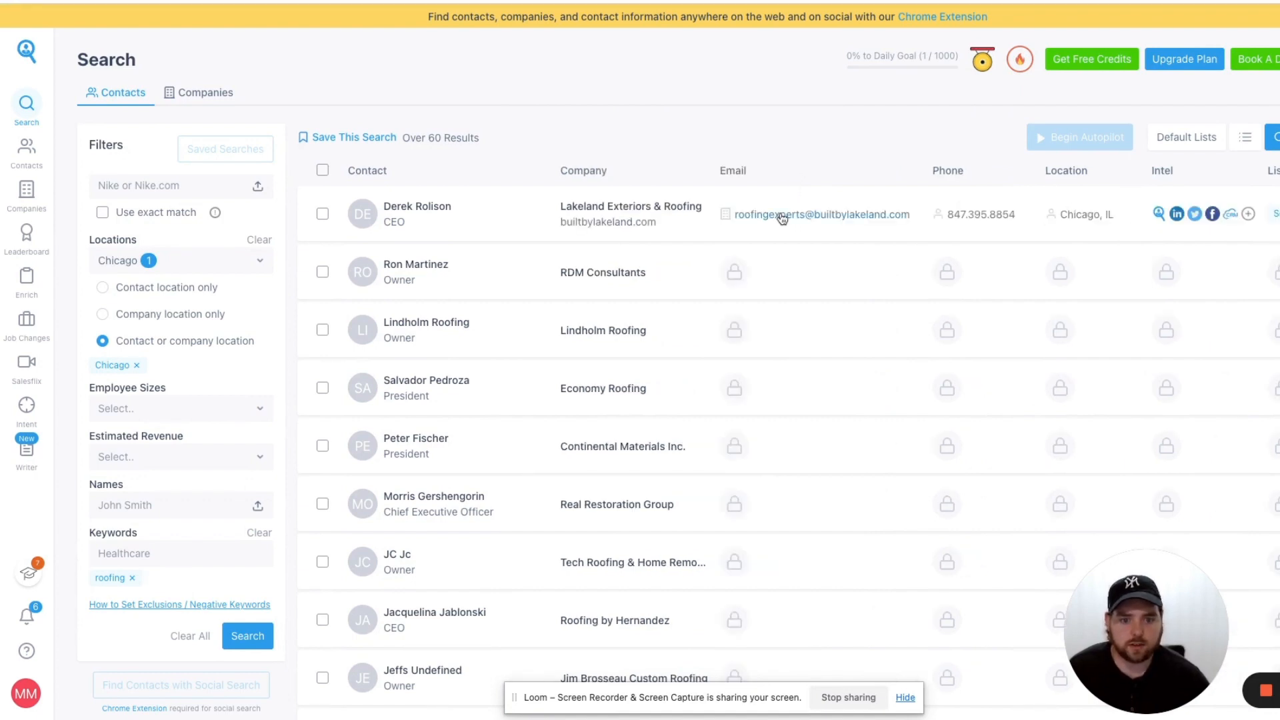
pyautogui.moveTo(834, 218)
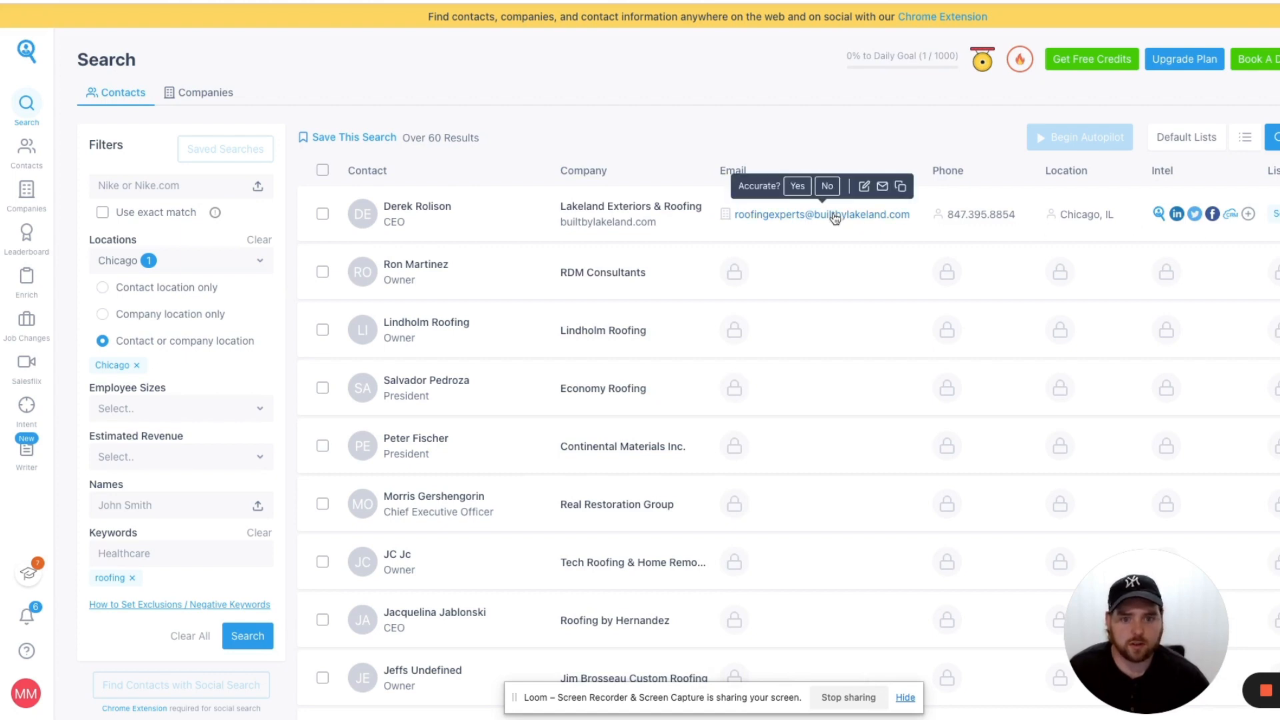
pyautogui.click(900, 187)
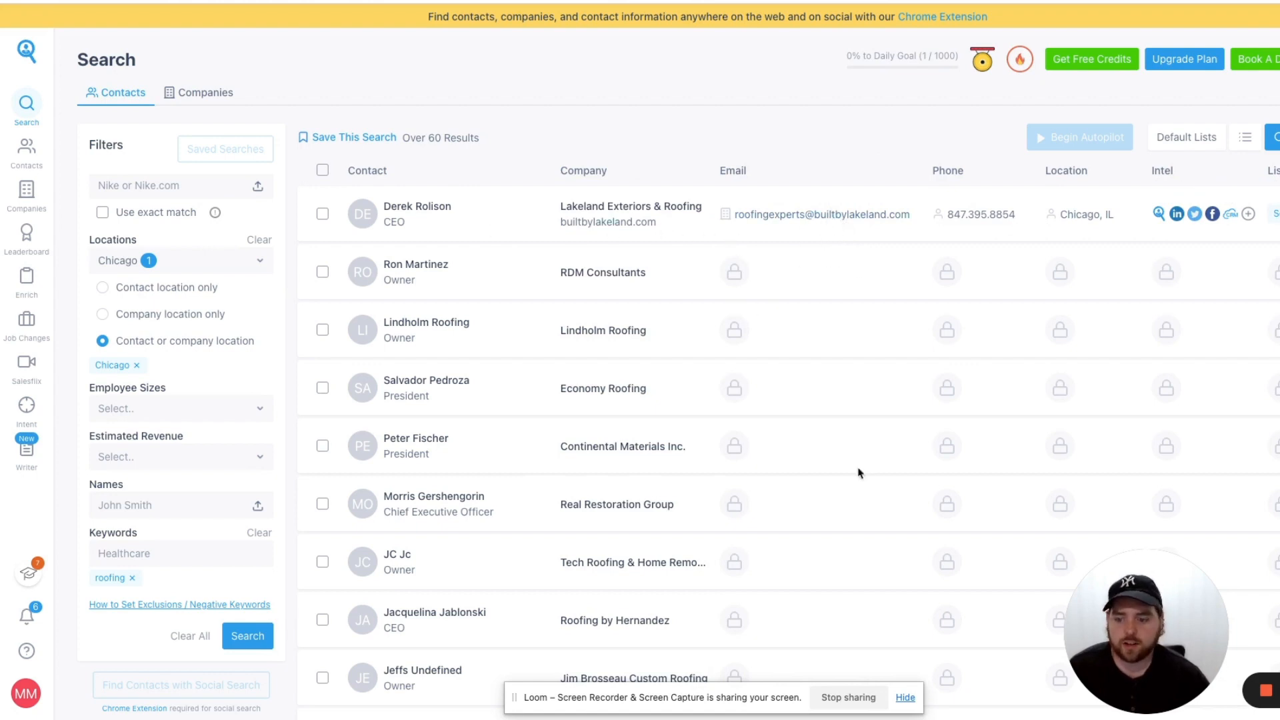
# Step: Switch to ZeroBounce, run a single email validation on the copied address and check its status
pyautogui.hotkey('ctrl', 'Tab')
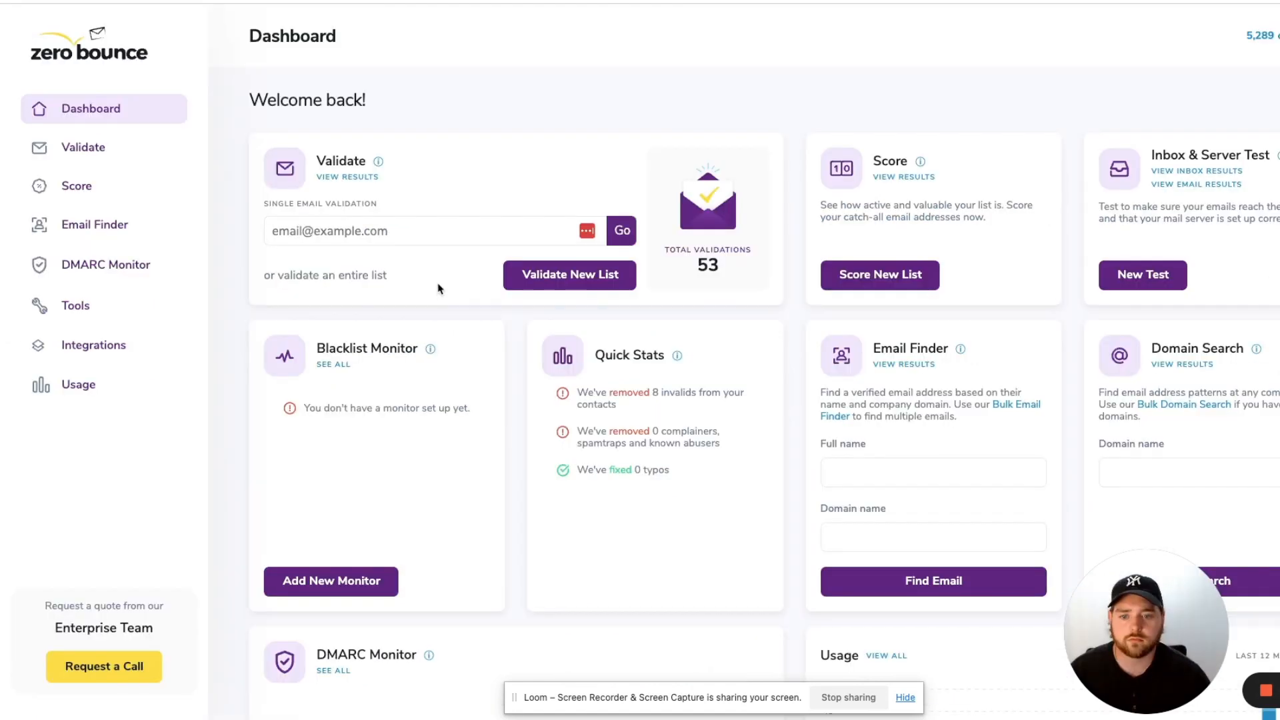
pyautogui.click(355, 228)
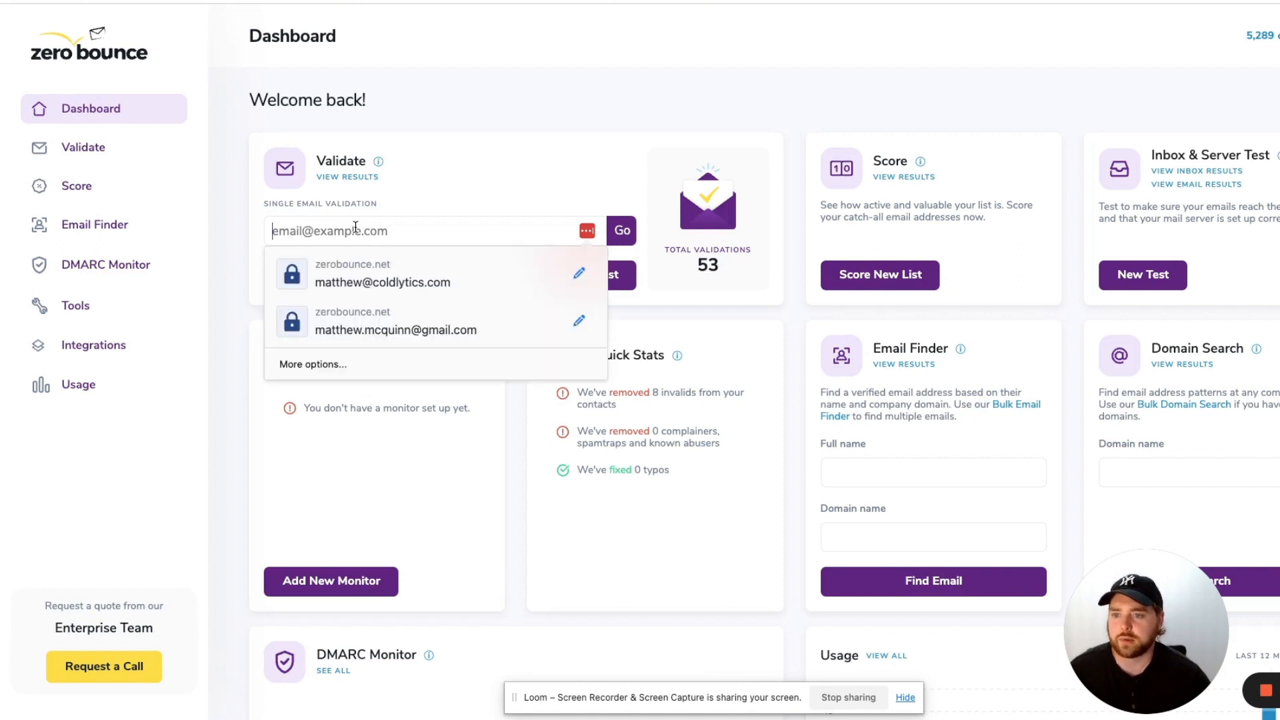
pyautogui.hotkey('ctrl', 'v')
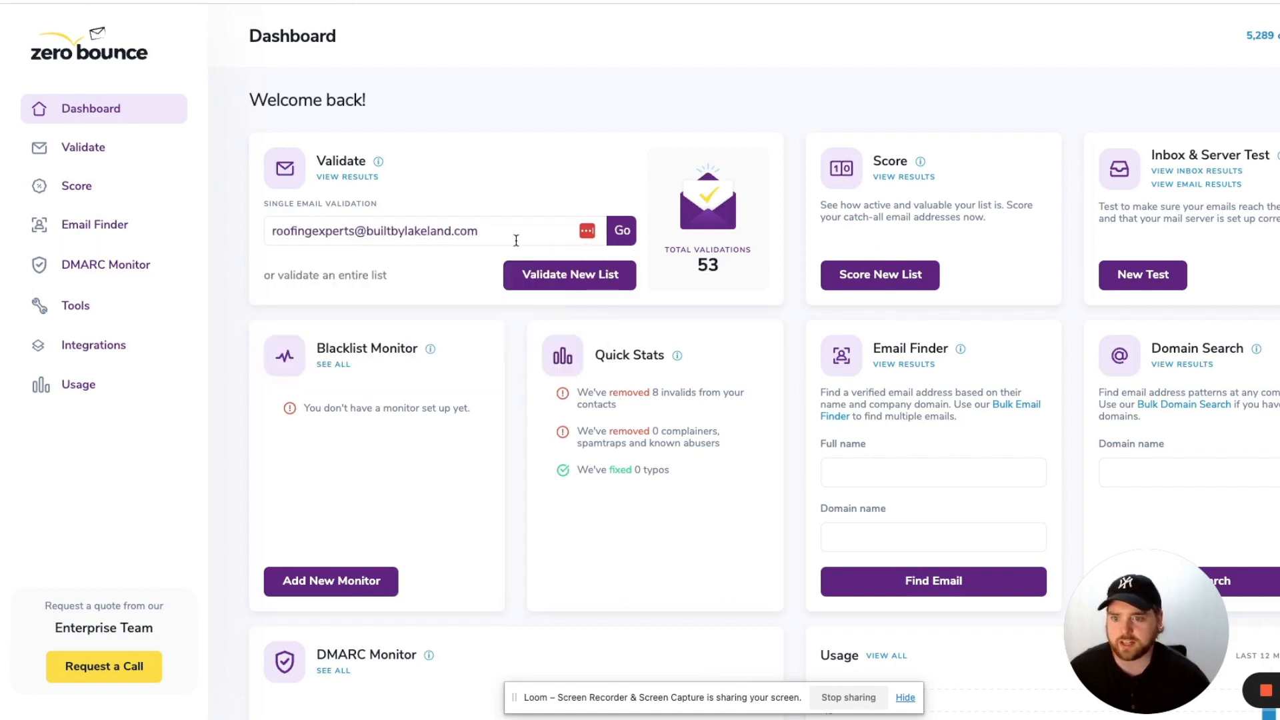
pyautogui.click(620, 230)
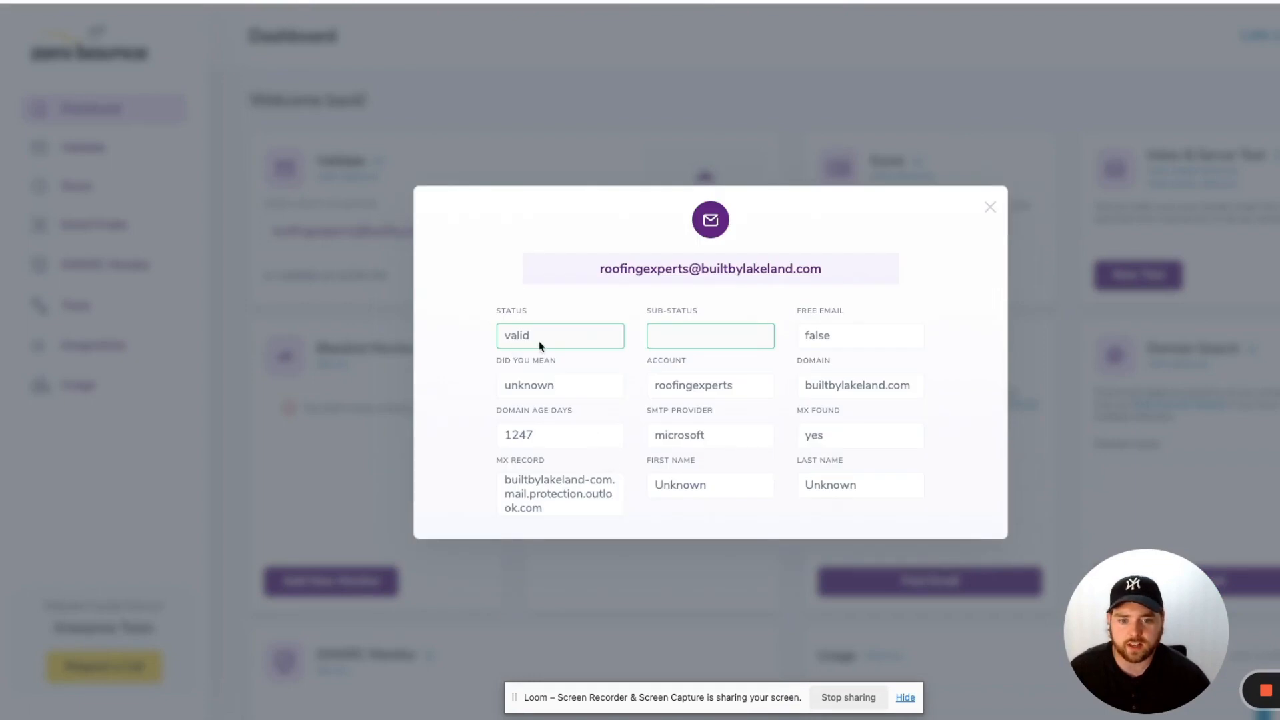
pyautogui.moveTo(516, 337); pyautogui.dragTo(484, 344)
pyautogui.click(582, 457)
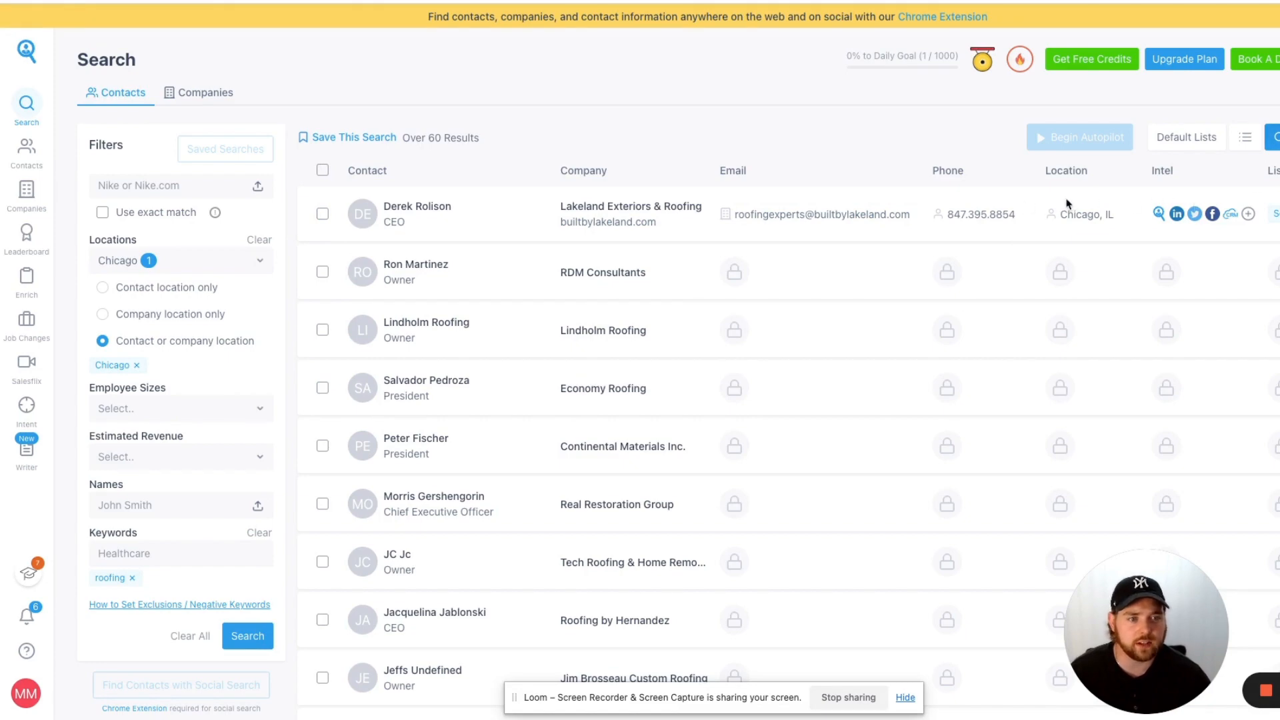
# Step: Back in Seamless.AI, look through the roofing contacts and review the active seniority, title, location and keyword filters
pyautogui.scroll(-10, 595, 326)
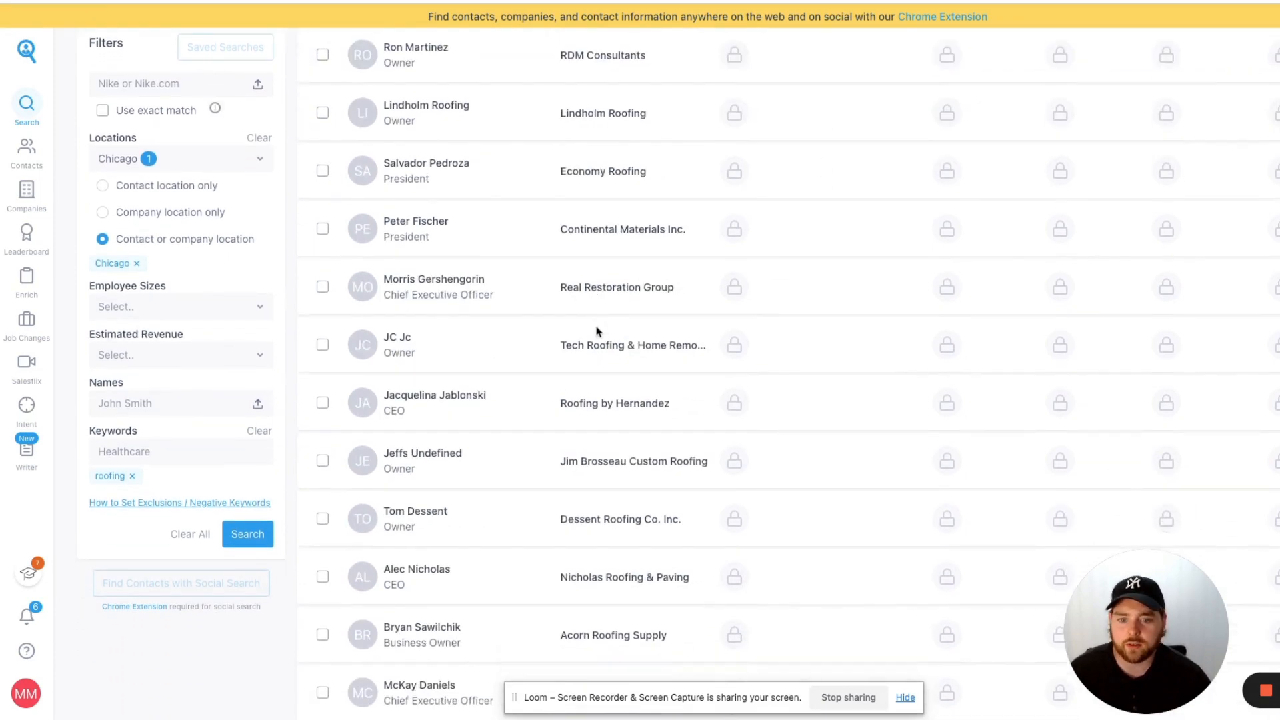
pyautogui.scroll(-4, 599, 332)
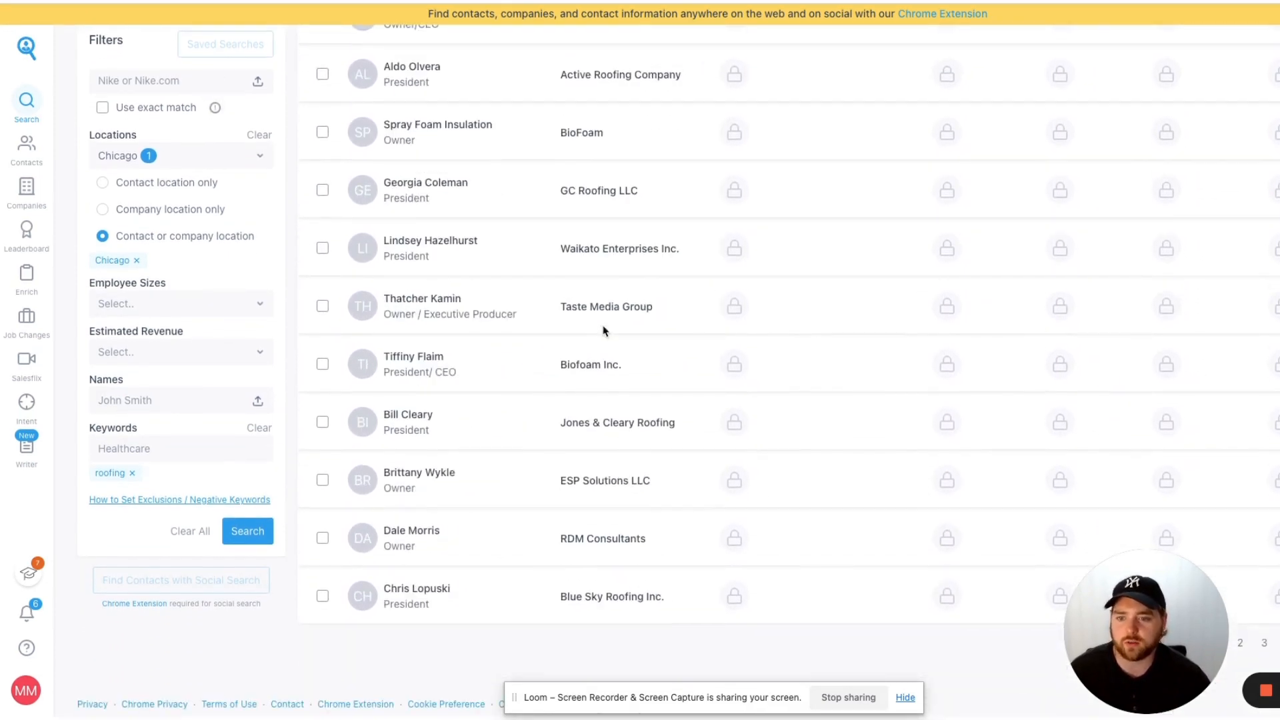
pyautogui.scroll(5, 227, 340)
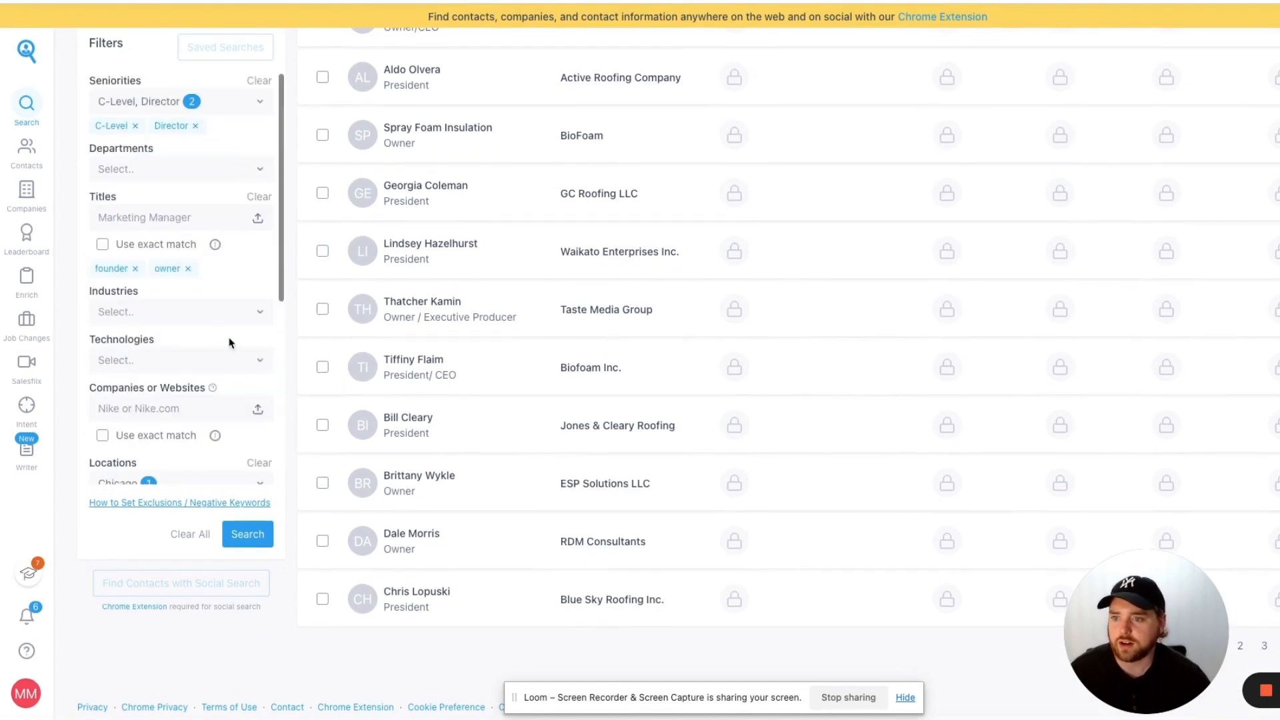
pyautogui.scroll(7, 537, 366)
pyautogui.scroll(8, 506, 362)
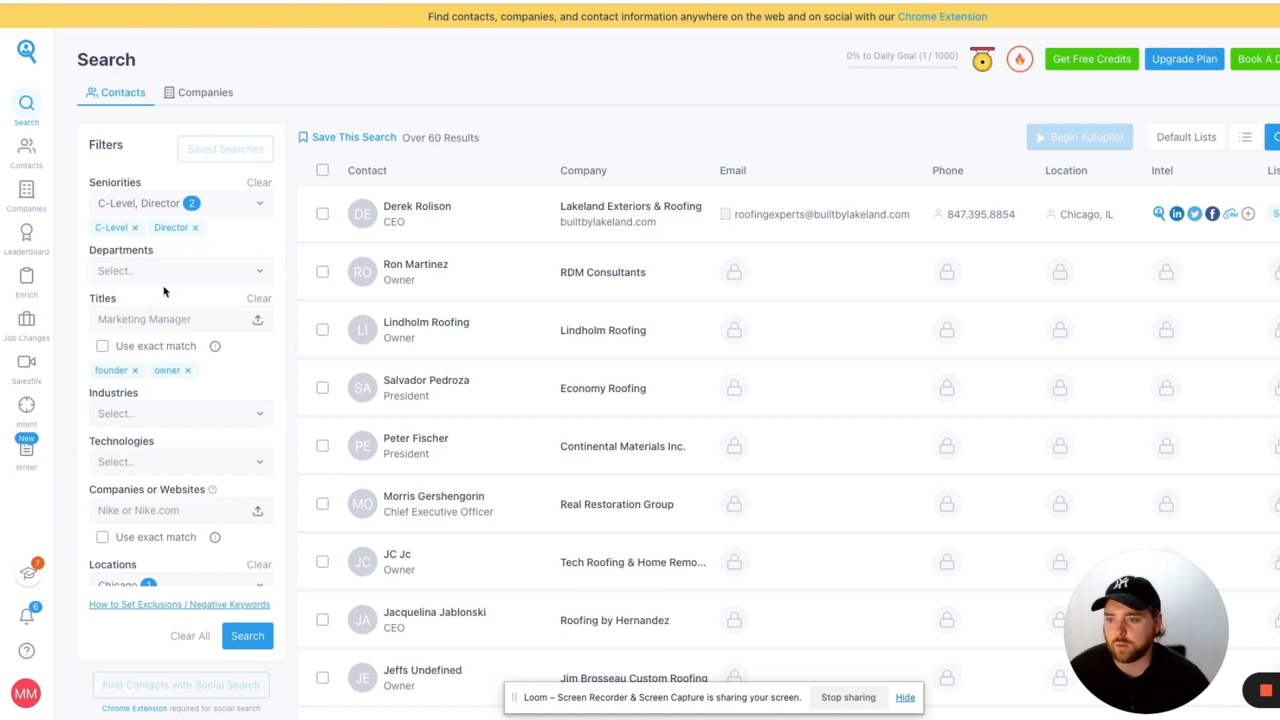
pyautogui.scroll(-6, 227, 405)
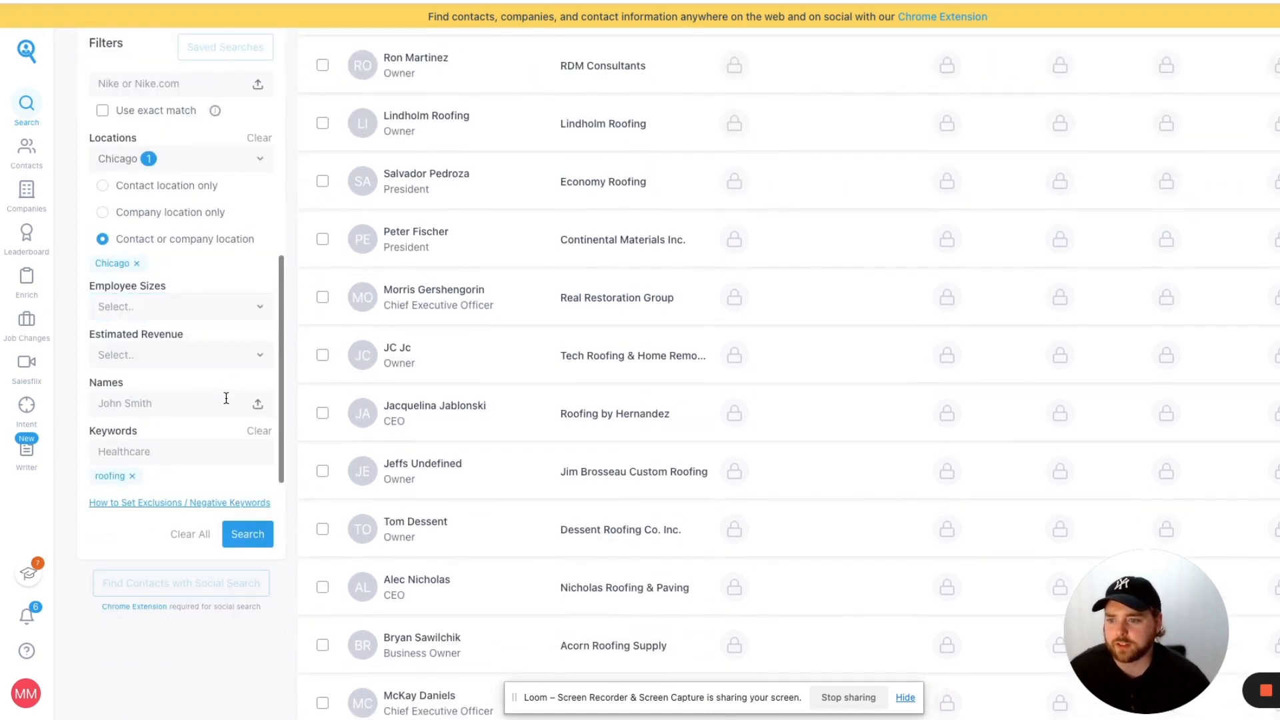
pyautogui.scroll(4, 225, 398)
pyautogui.scroll(2, 230, 347)
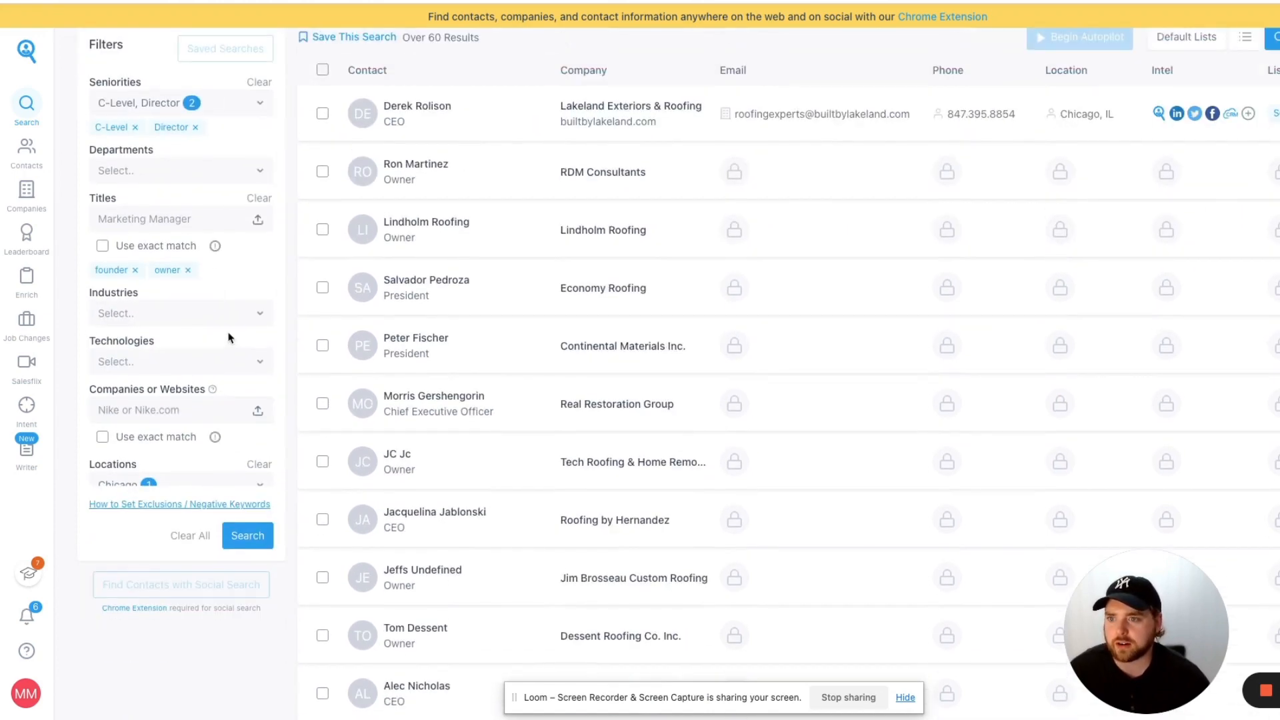
# Step: Replace the roofing keyword with personal injury and run the contact search
pyautogui.scroll(-5, 148, 339)
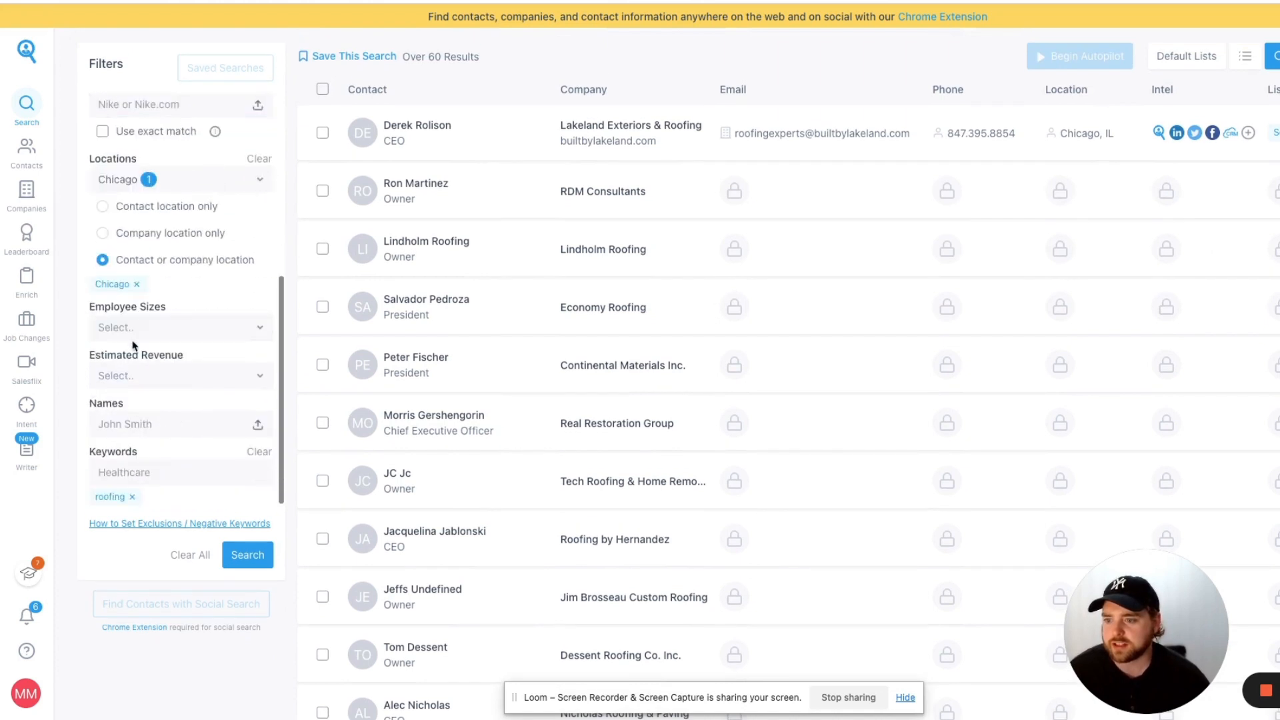
pyautogui.scroll(-1, 134, 410)
pyautogui.click(132, 478)
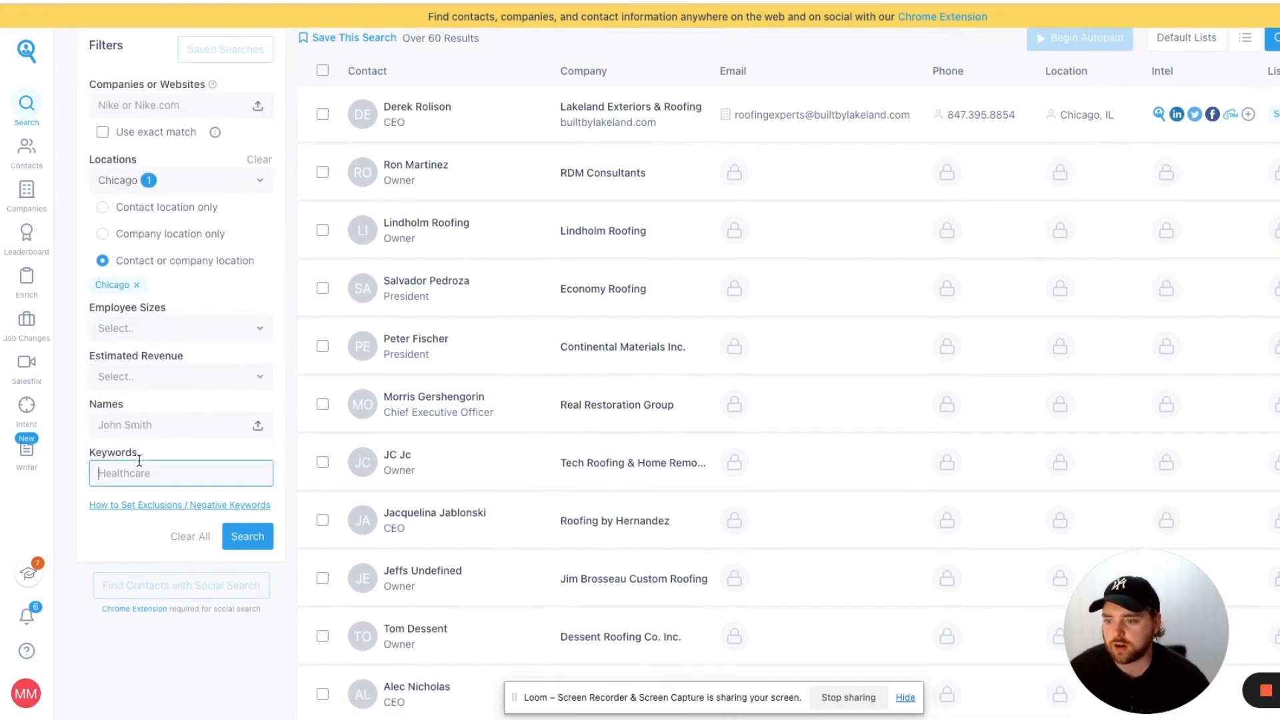
pyautogui.write('personal injury')
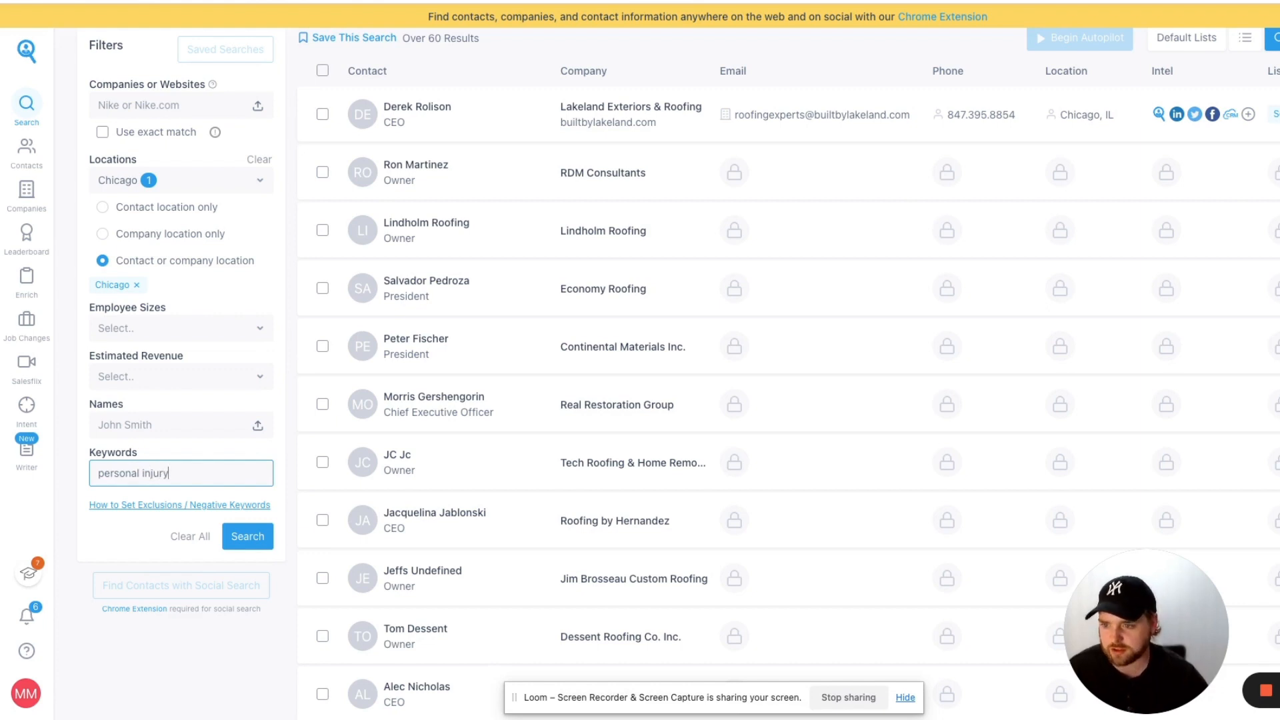
pyautogui.press('Return')
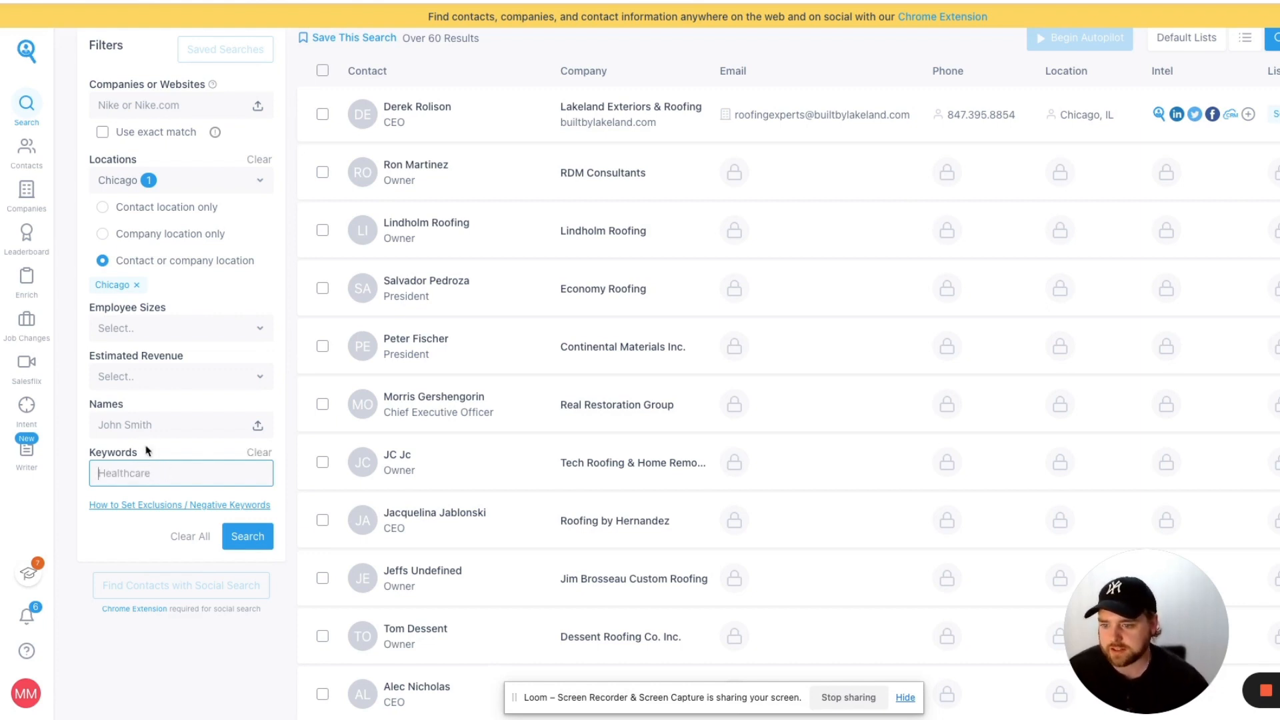
pyautogui.click(252, 544)
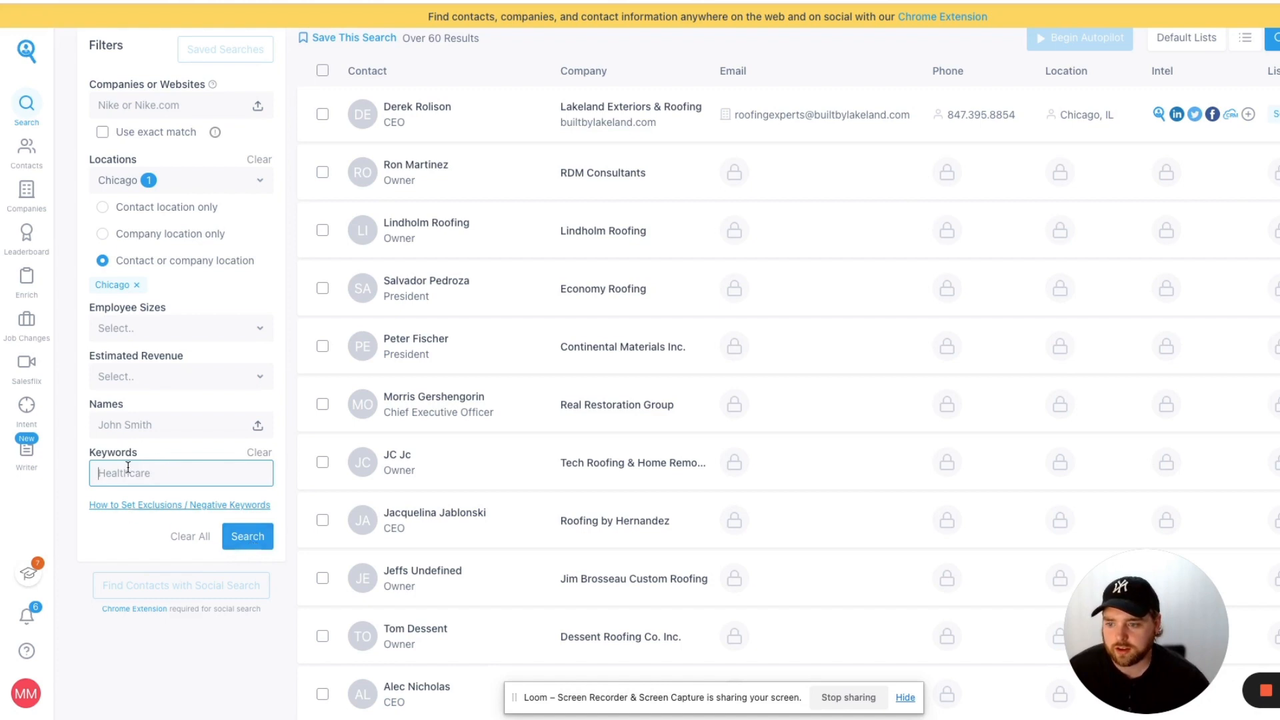
pyautogui.click(252, 544)
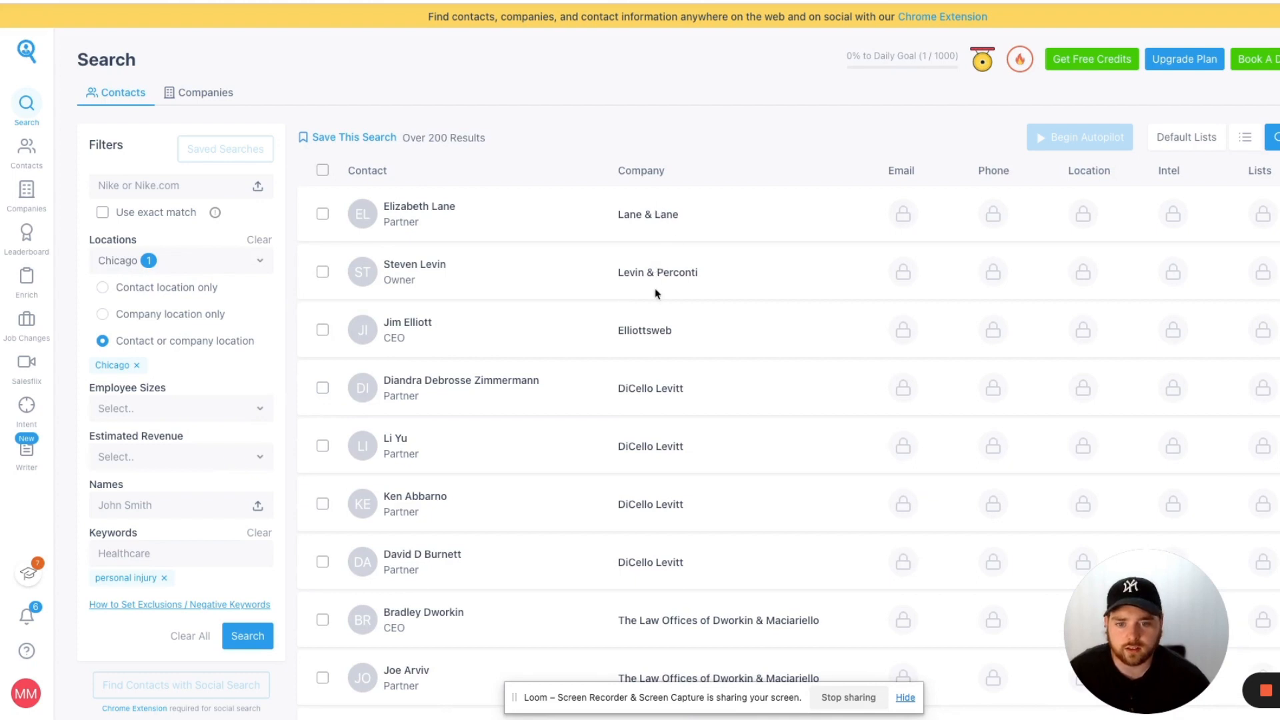
# Step: Look through the contacts, titles and law firms on the first page of the personal injury results
pyautogui.scroll(-3, 635, 421)
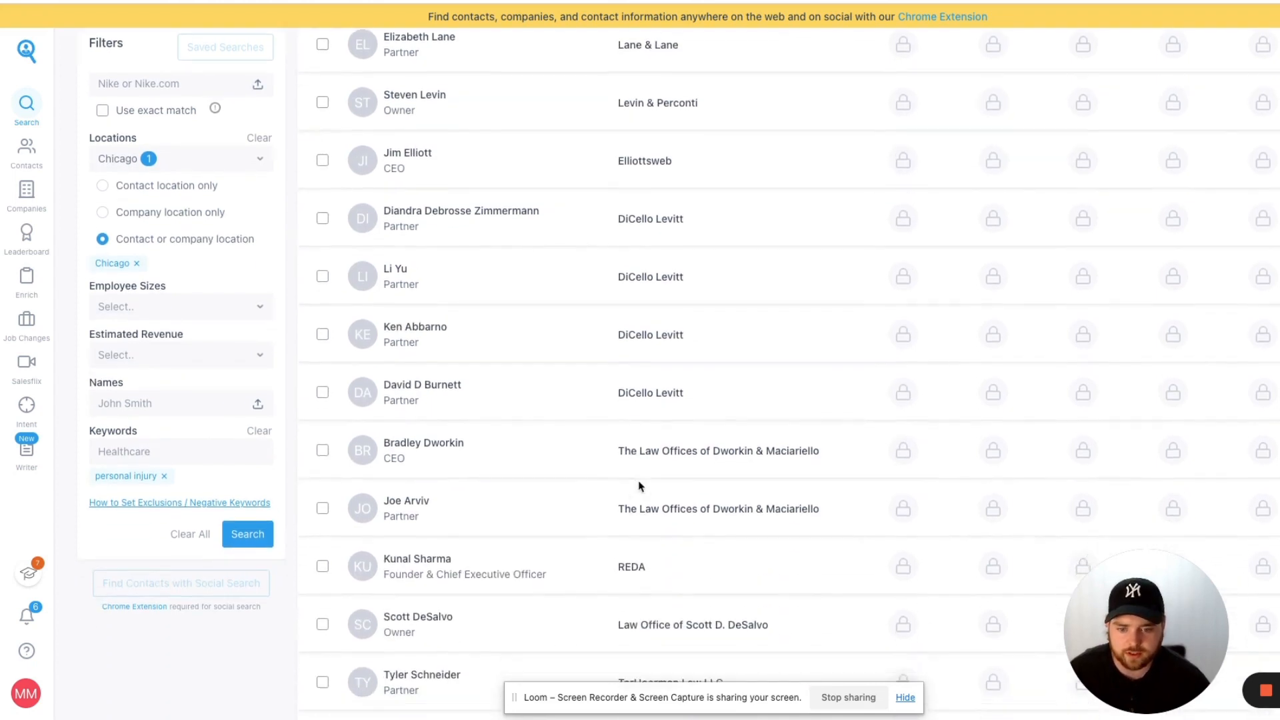
pyautogui.scroll(-8, 635, 433)
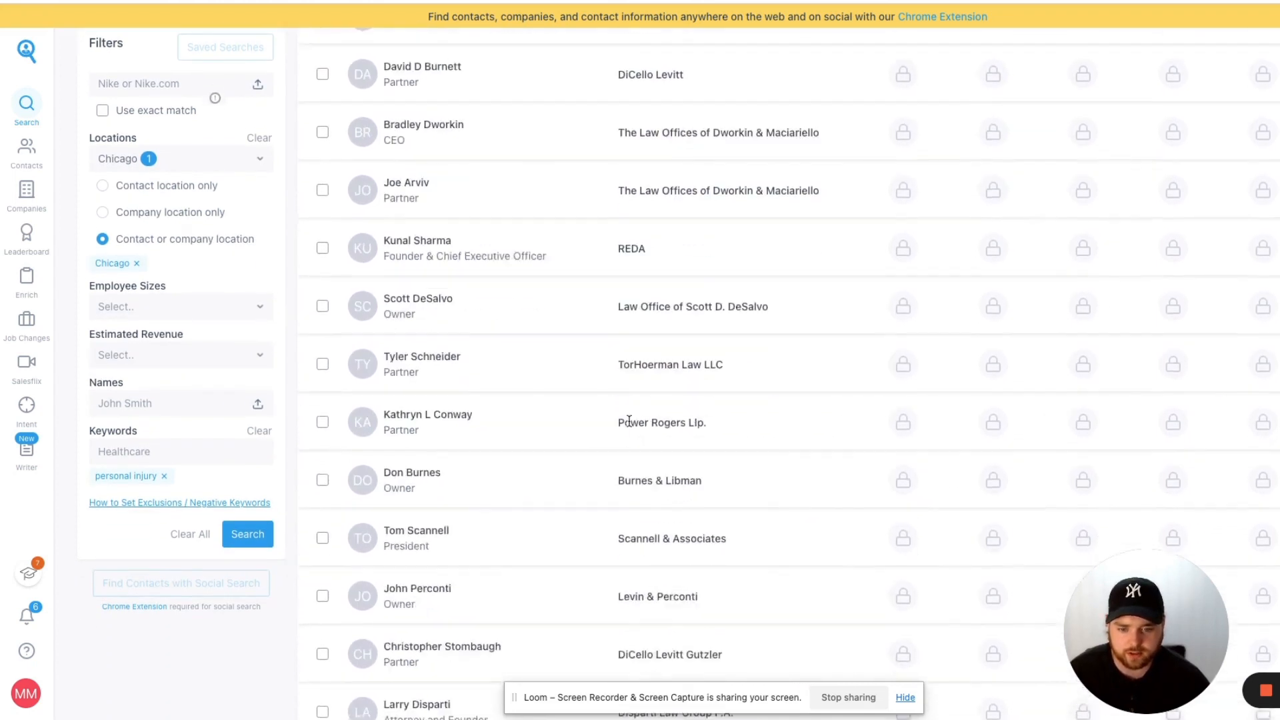
pyautogui.scroll(-3, 629, 426)
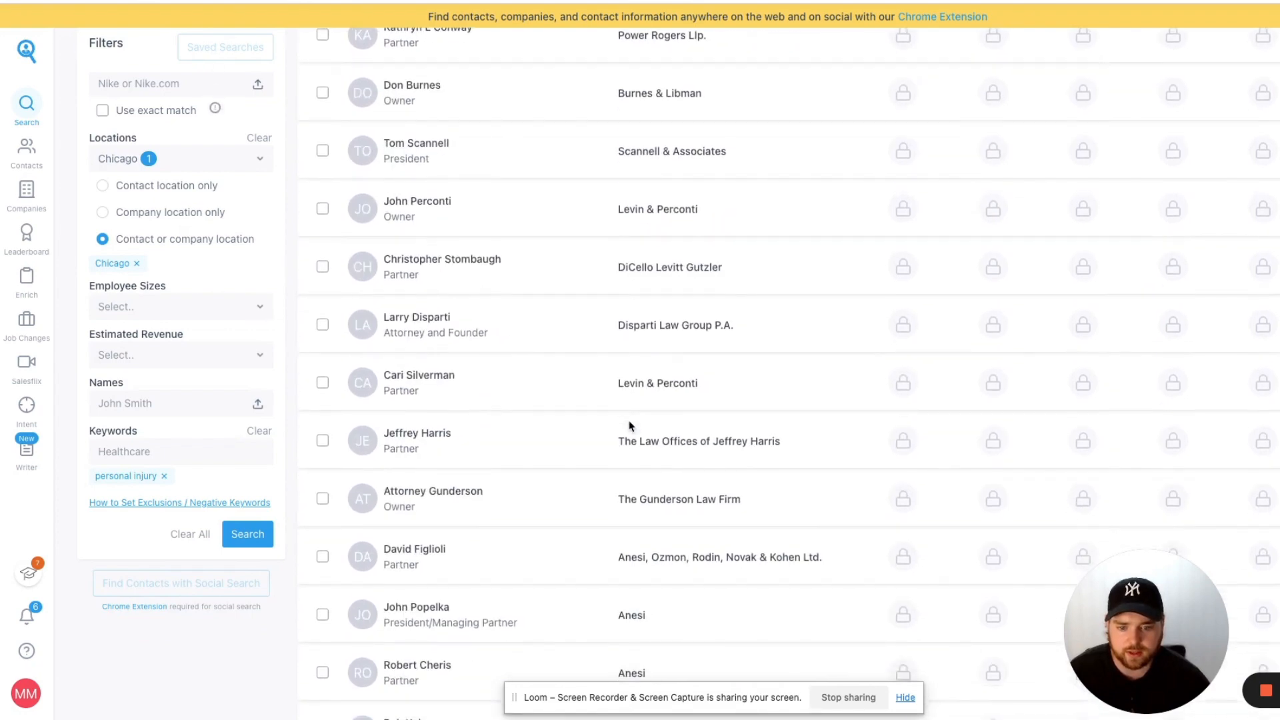
pyautogui.scroll(7, 629, 427)
pyautogui.scroll(6, 630, 422)
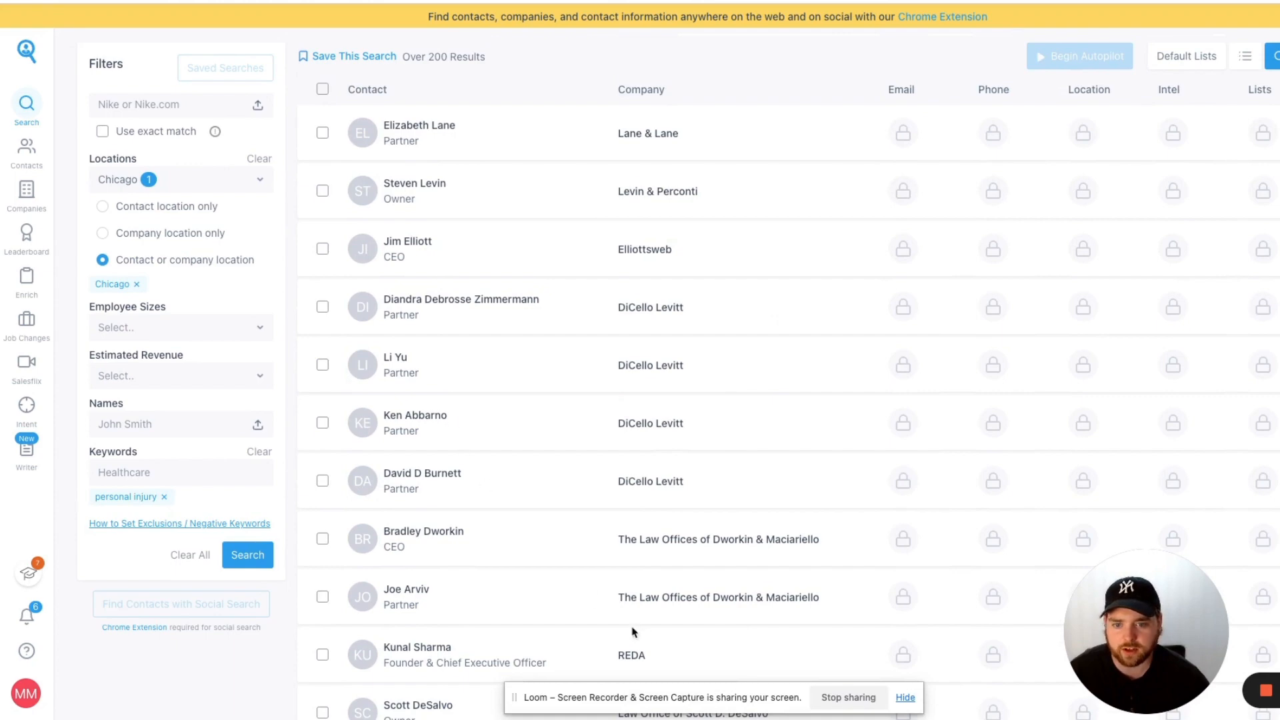
pyautogui.scroll(-13, 633, 632)
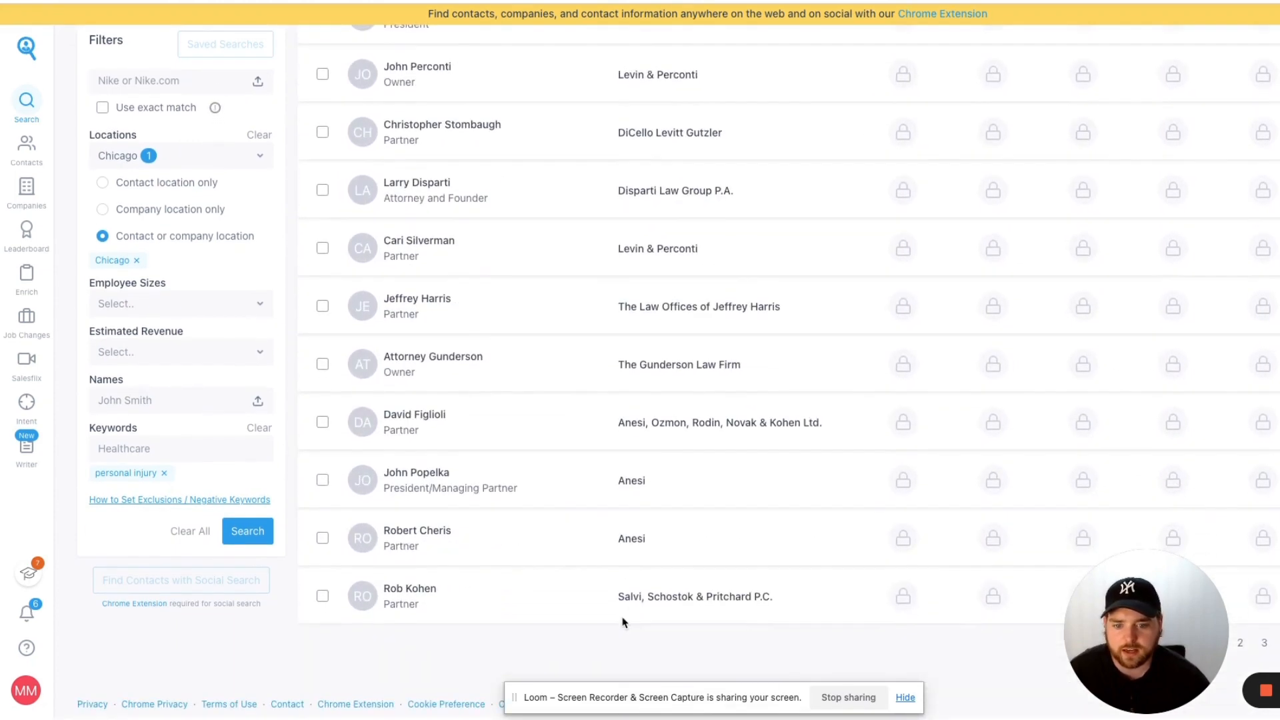
pyautogui.scroll(6, 594, 537)
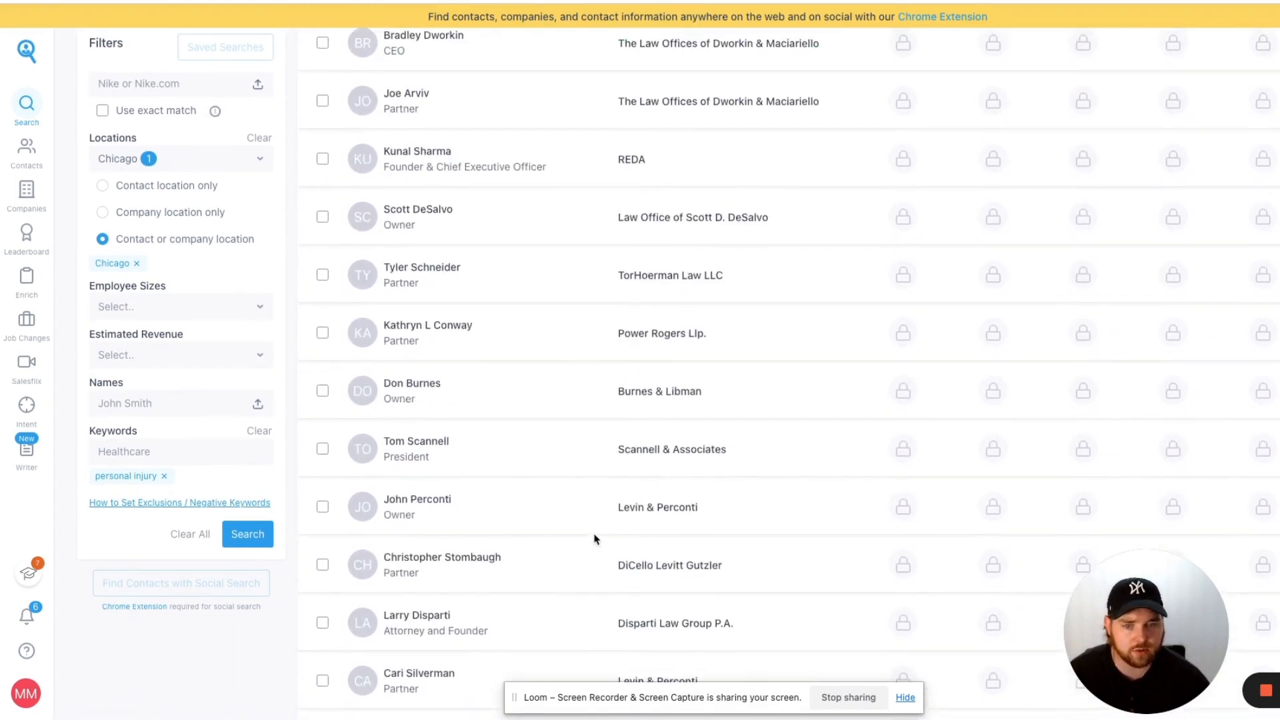
pyautogui.scroll(8, 595, 533)
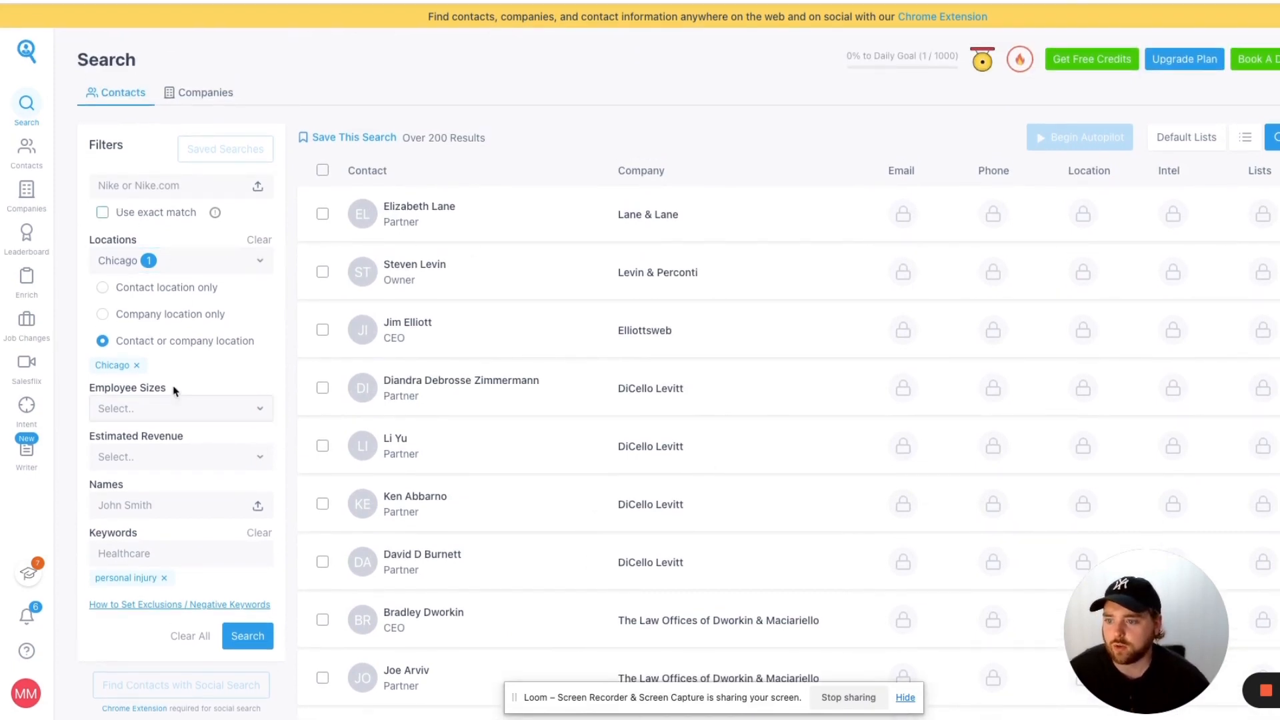
# Step: Replace the personal injury keyword with plumbing in the contact filters
pyautogui.click(166, 578)
pyautogui.click(152, 564)
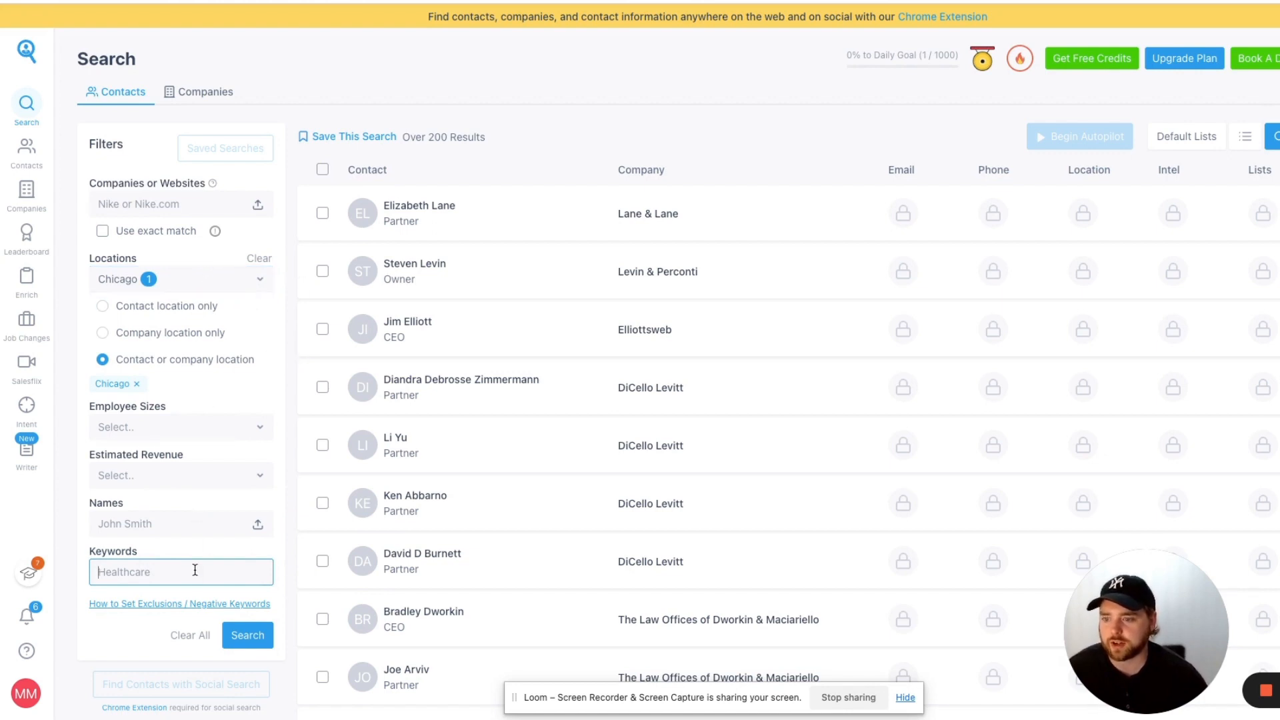
pyautogui.write('plumbing')
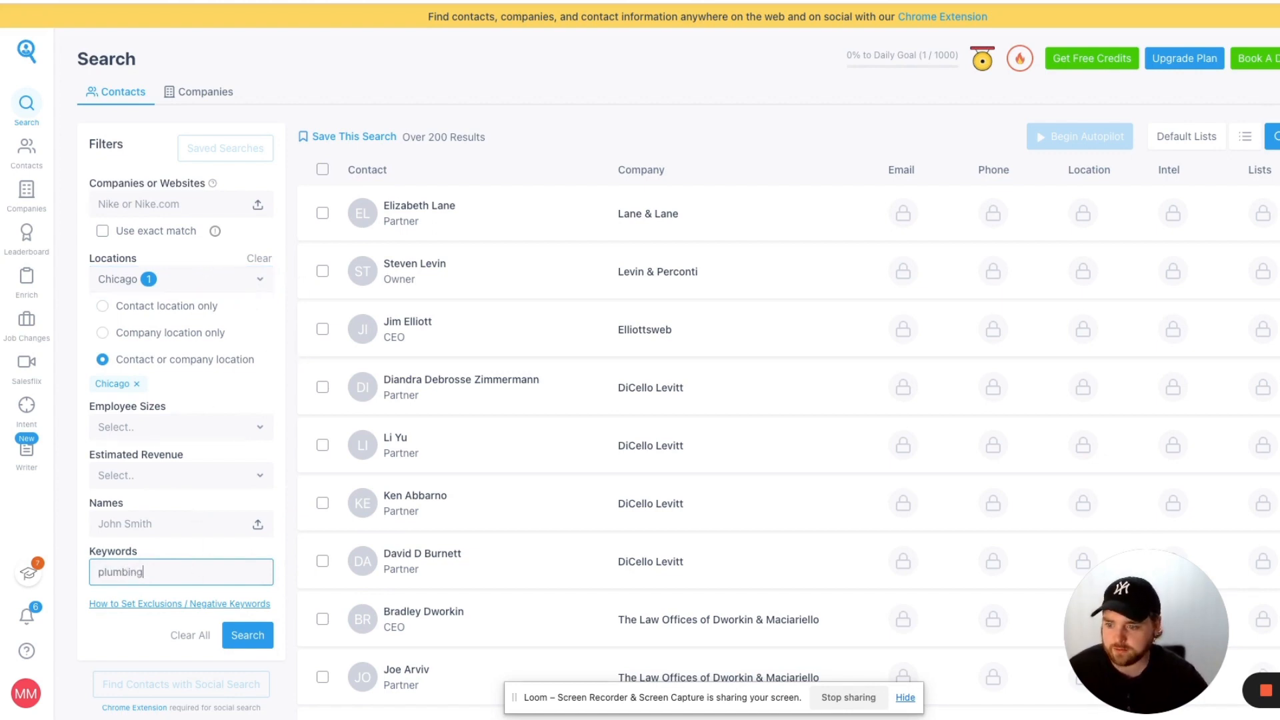
pyautogui.press('Return')
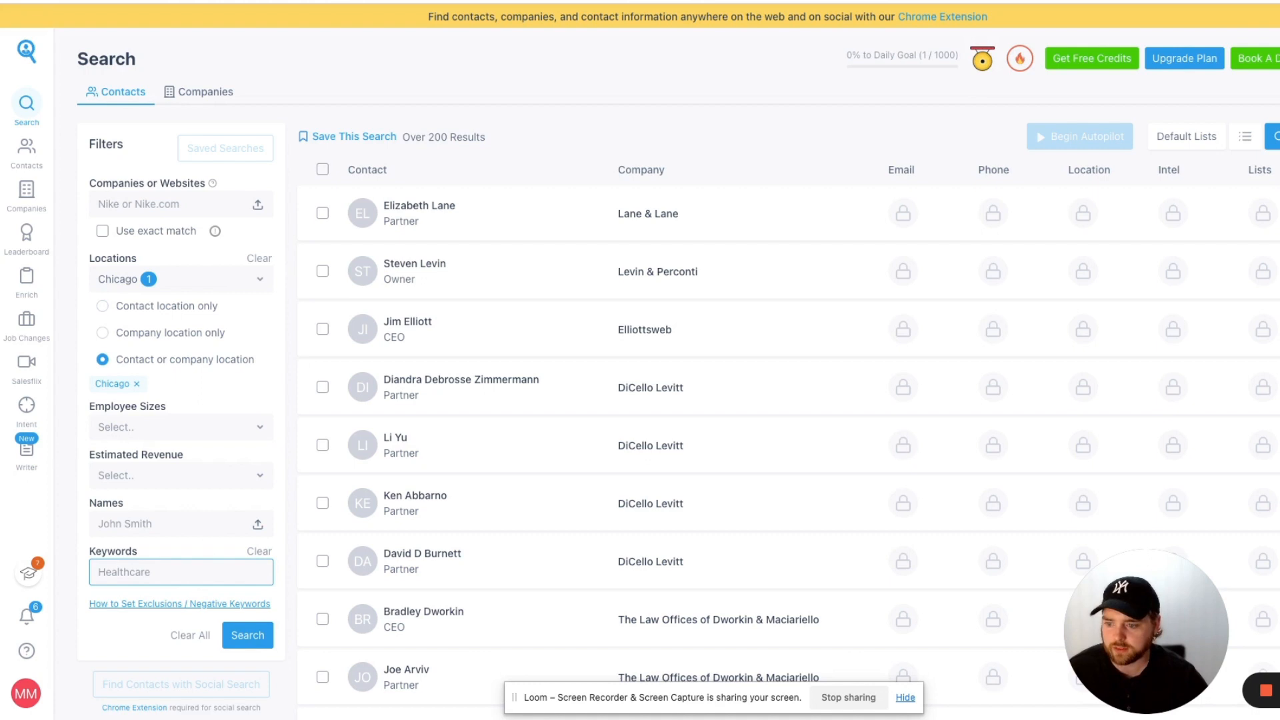
# Step: Remove the Chicago location filter from the plumbing search and collapse Illinois in the list of US locations
pyautogui.click(136, 384)
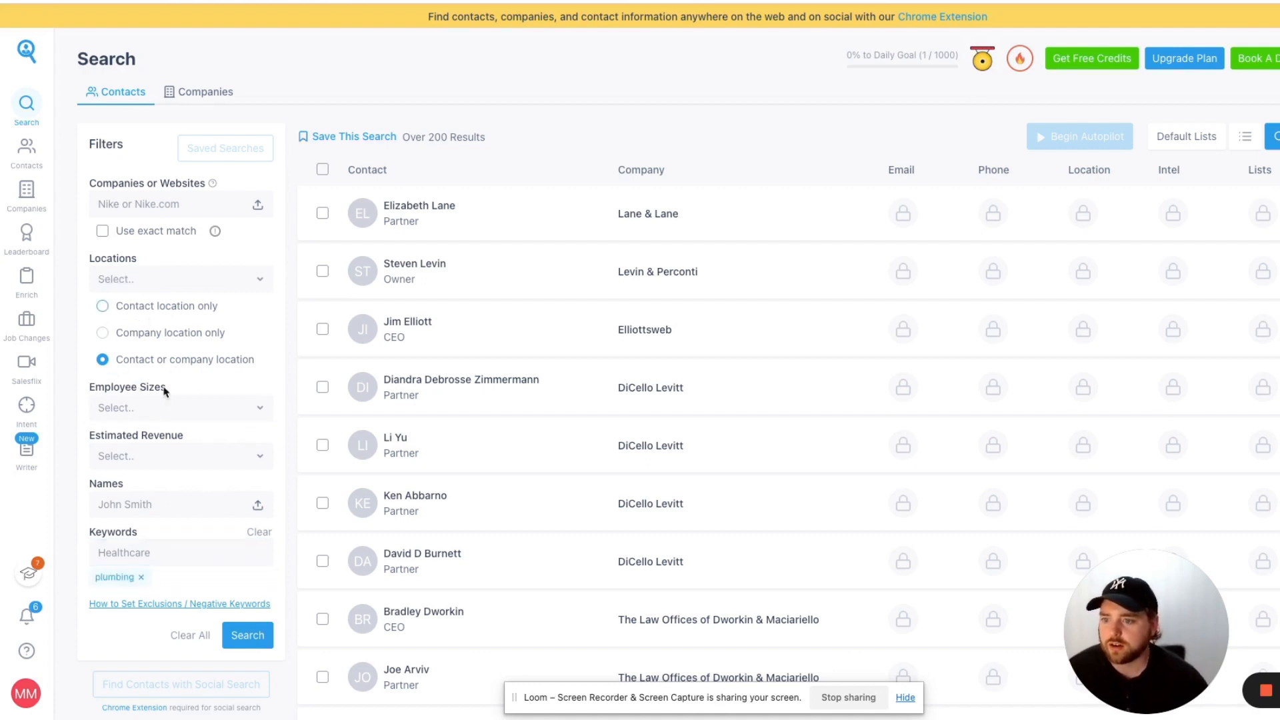
pyautogui.scroll(-1, 167, 393)
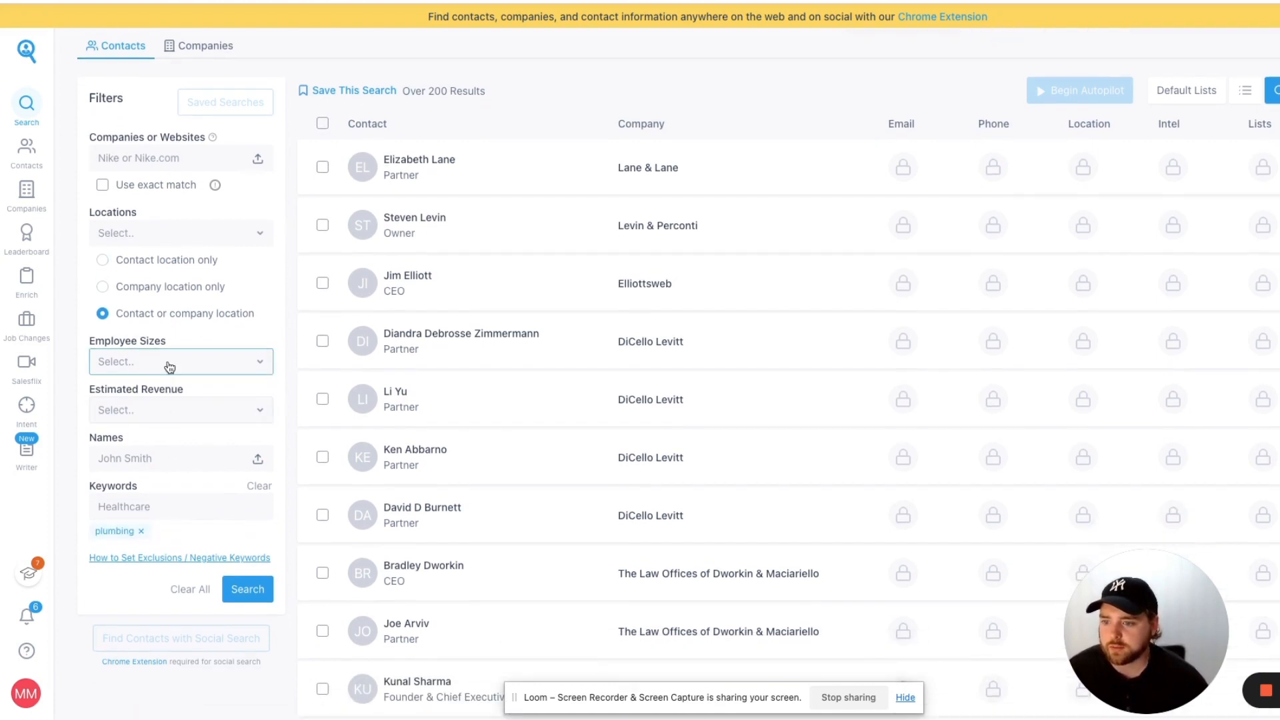
pyautogui.click(194, 239)
pyautogui.scroll(-1, 167, 406)
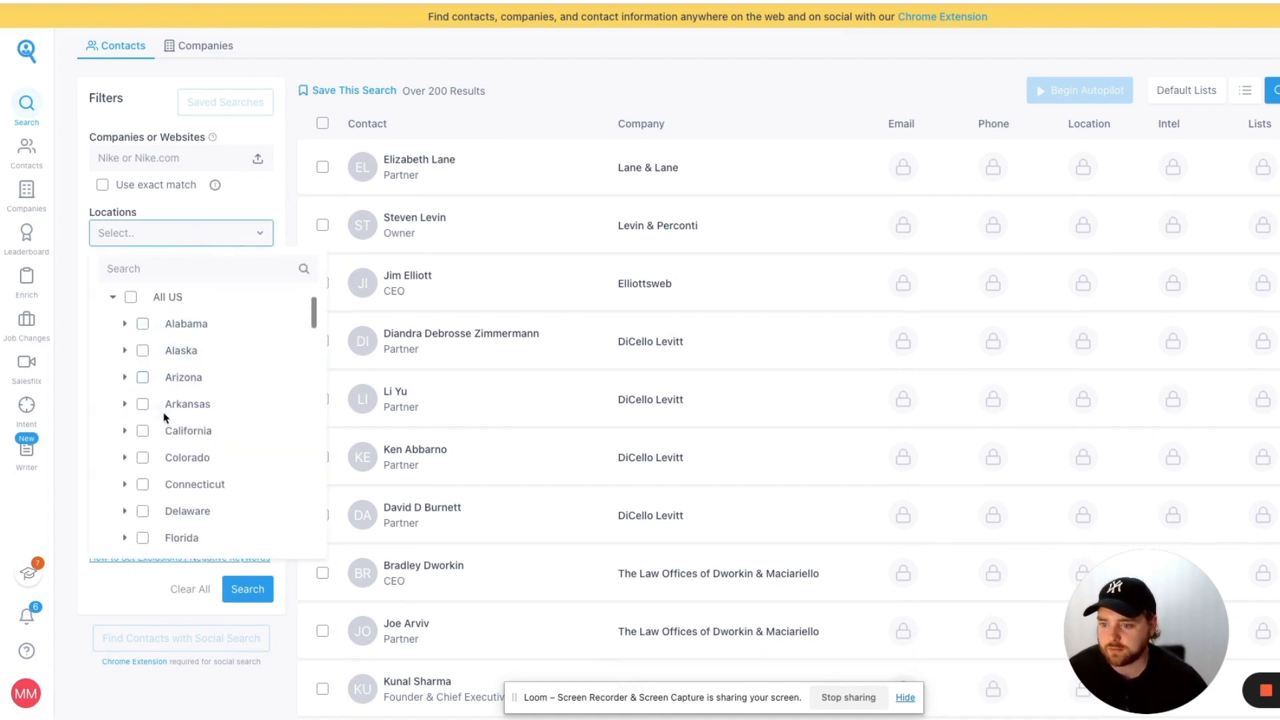
pyautogui.scroll(-7, 166, 416)
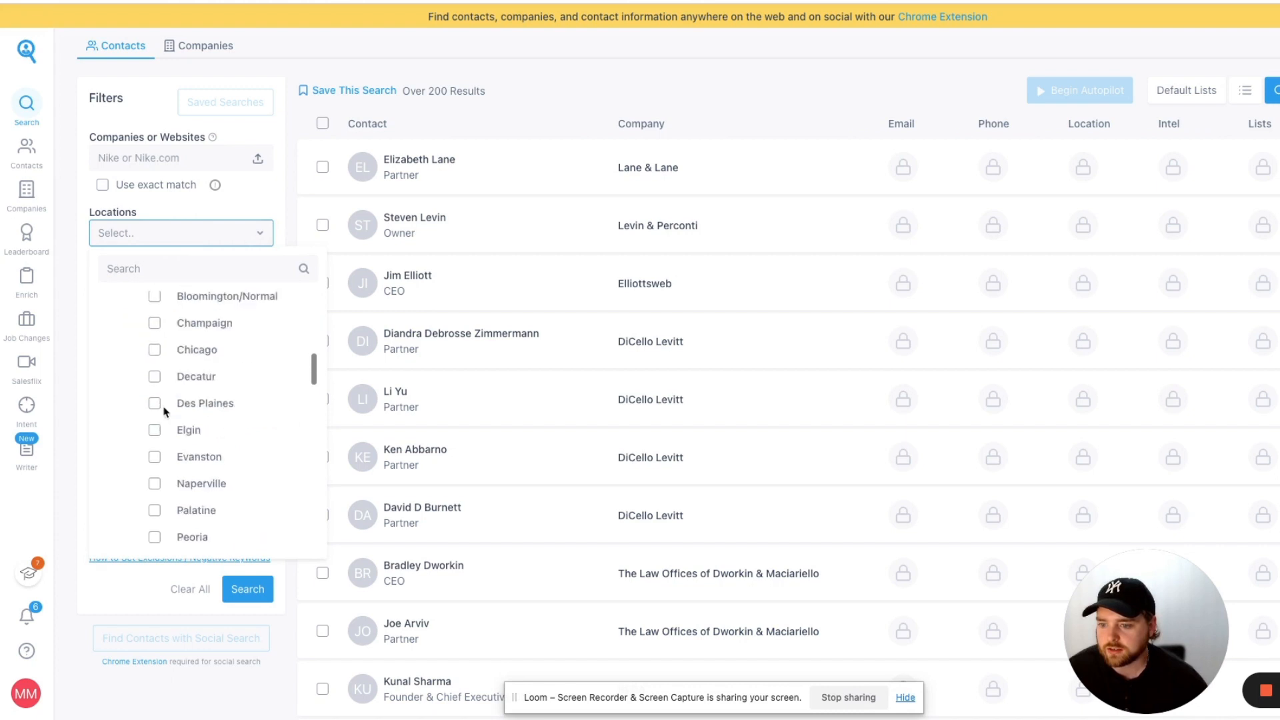
pyautogui.scroll(2, 165, 411)
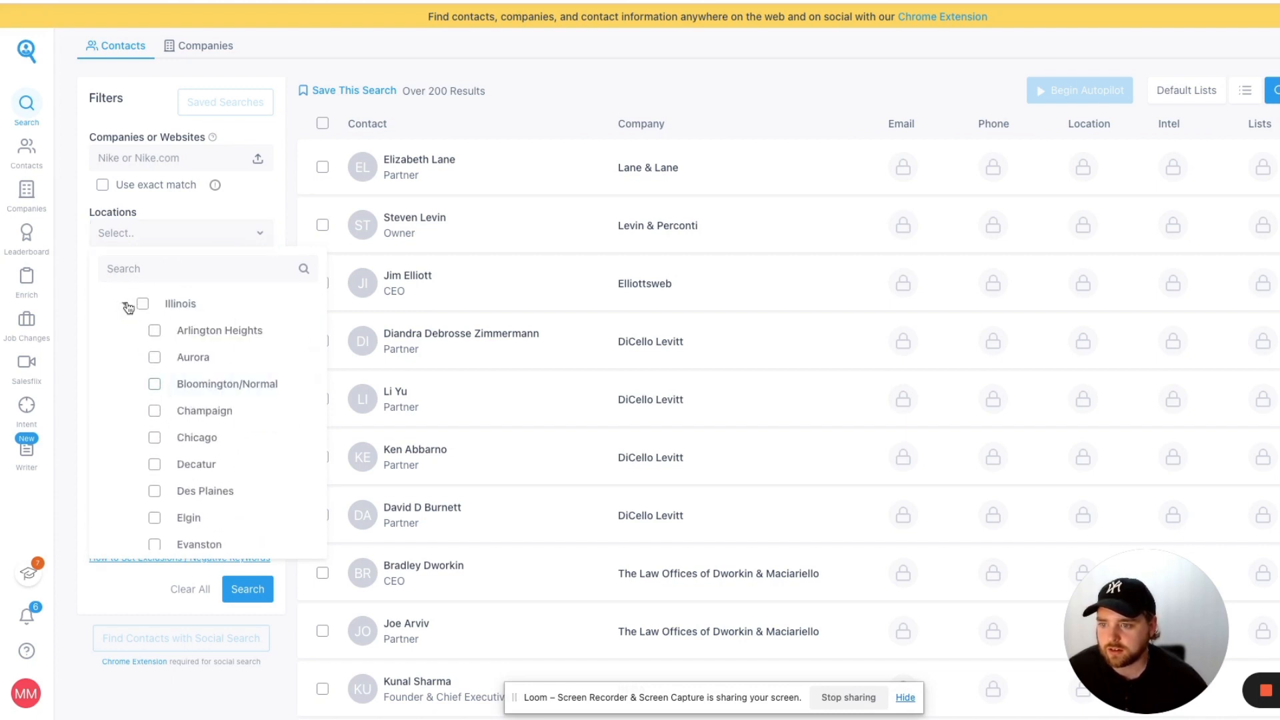
pyautogui.click(127, 305)
# Step: Set the location filter to Allentown under Pennsylvania and run the plumbing contact search
pyautogui.scroll(3, 177, 343)
pyautogui.scroll(-8, 173, 333)
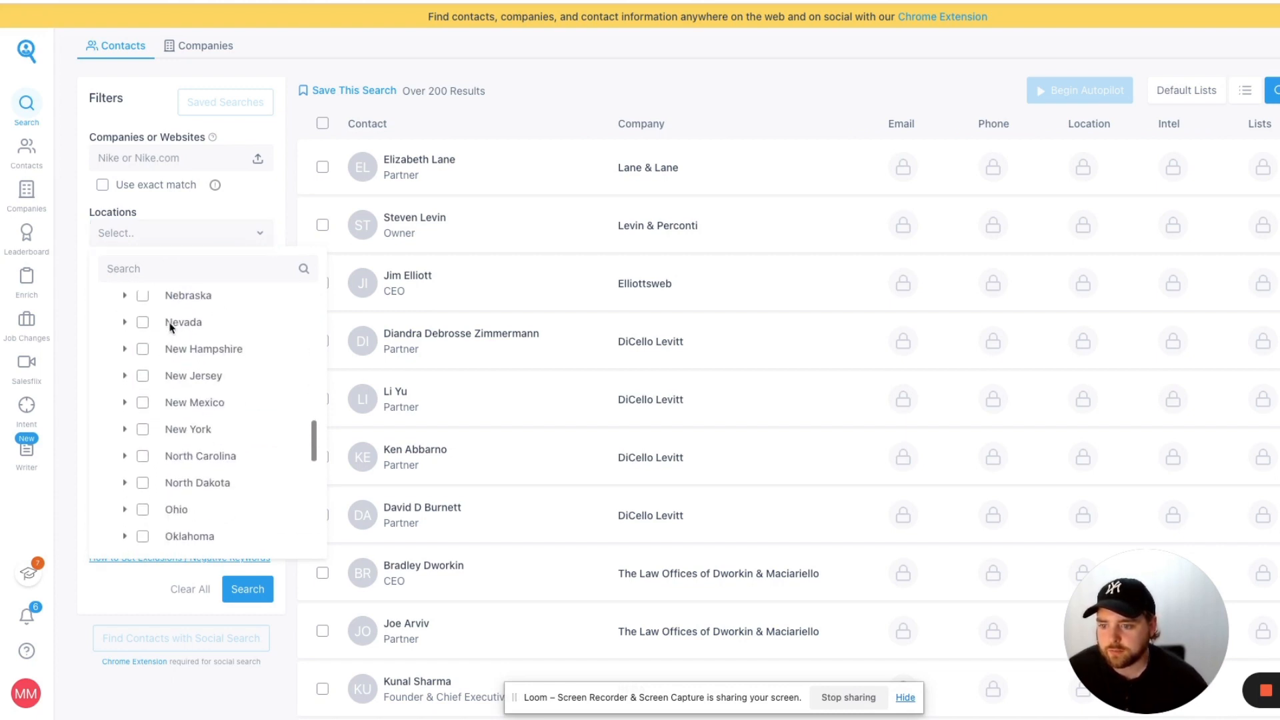
pyautogui.scroll(-2, 170, 326)
pyautogui.scroll(4, 170, 330)
pyautogui.scroll(-10, 171, 332)
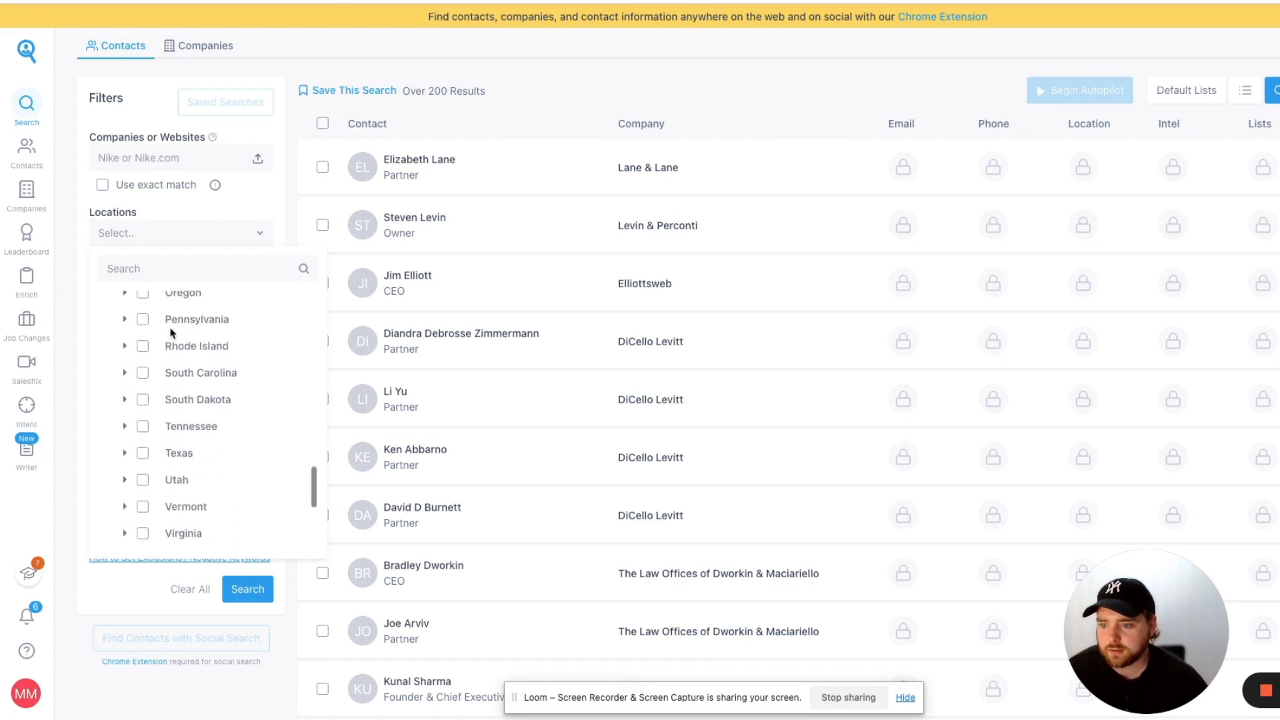
pyautogui.scroll(-1, 170, 333)
pyautogui.scroll(3, 168, 334)
pyautogui.click(125, 434)
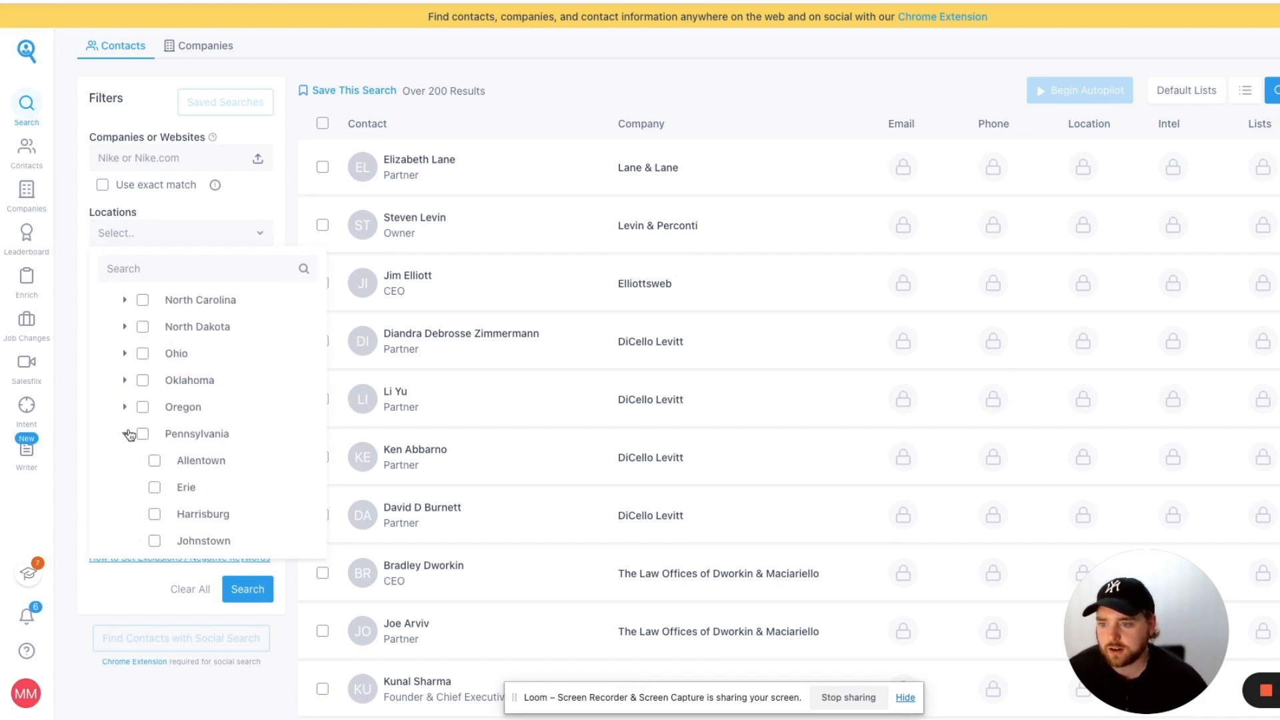
pyautogui.scroll(-1, 200, 447)
pyautogui.click(192, 430)
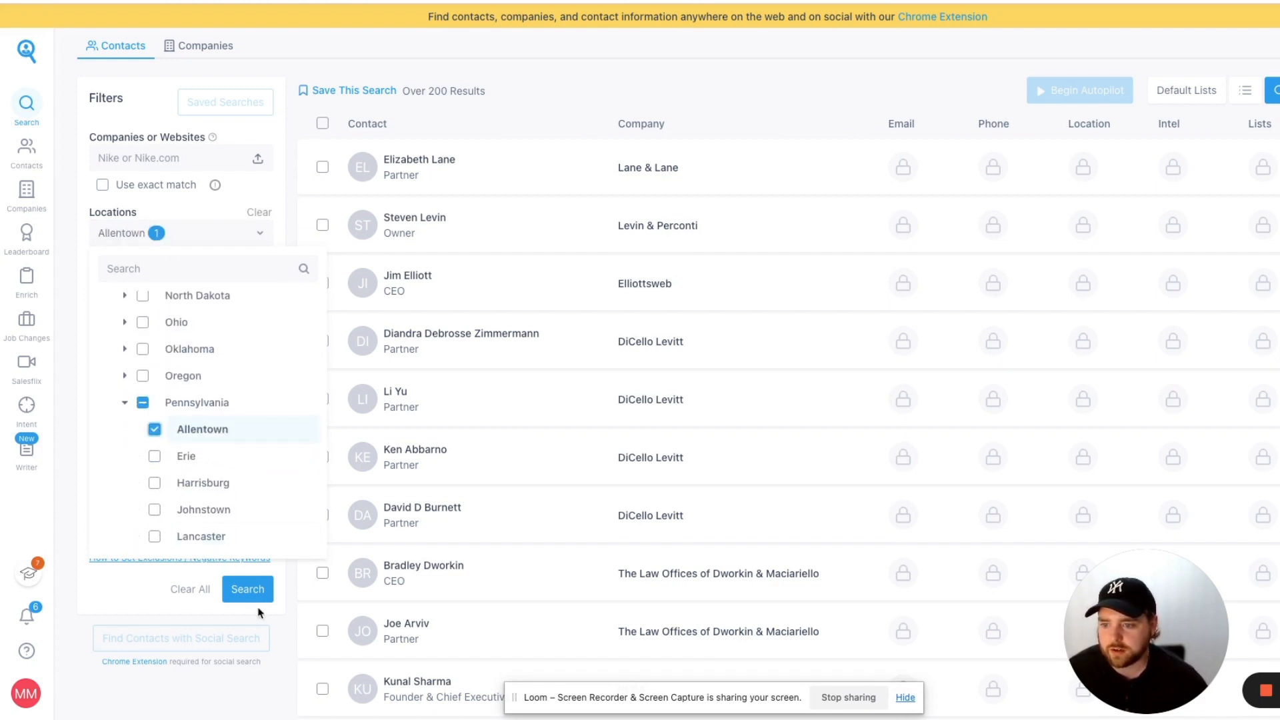
pyautogui.click(248, 589)
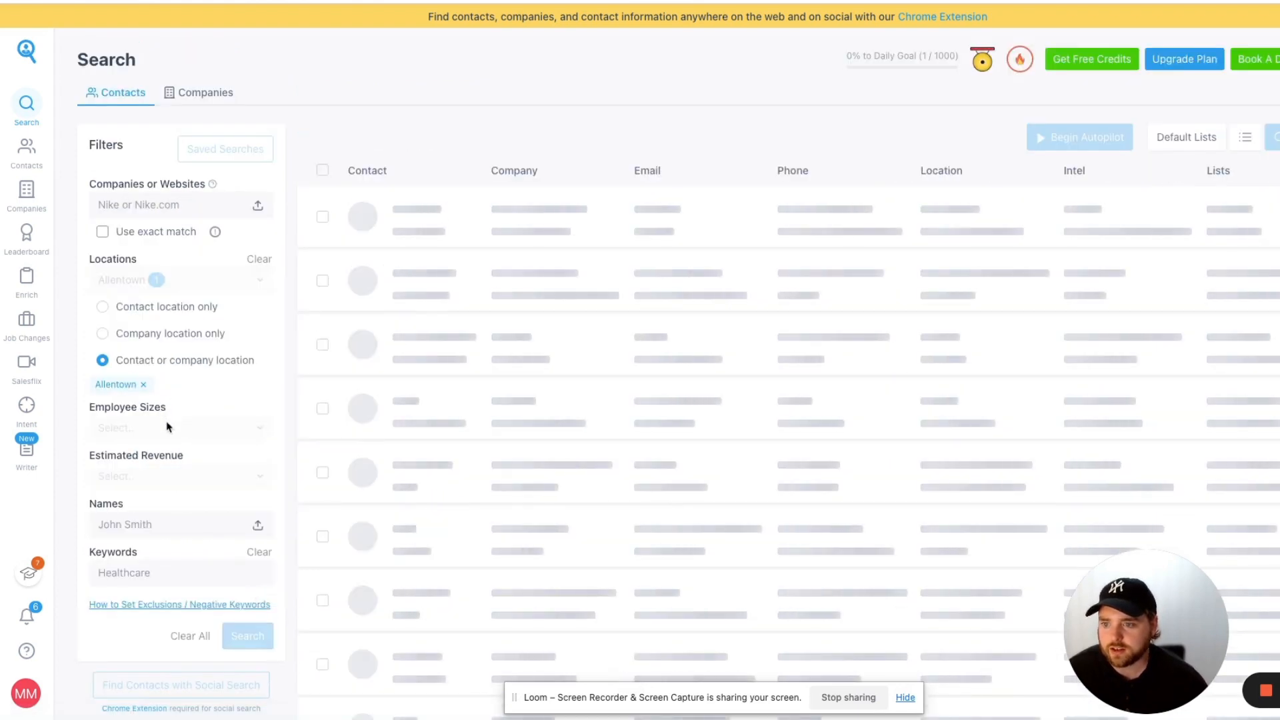
# Step: Review the seniority and title filters and check whether the first companies in the Allentown results are plumbing businesses
pyautogui.scroll(5, 186, 486)
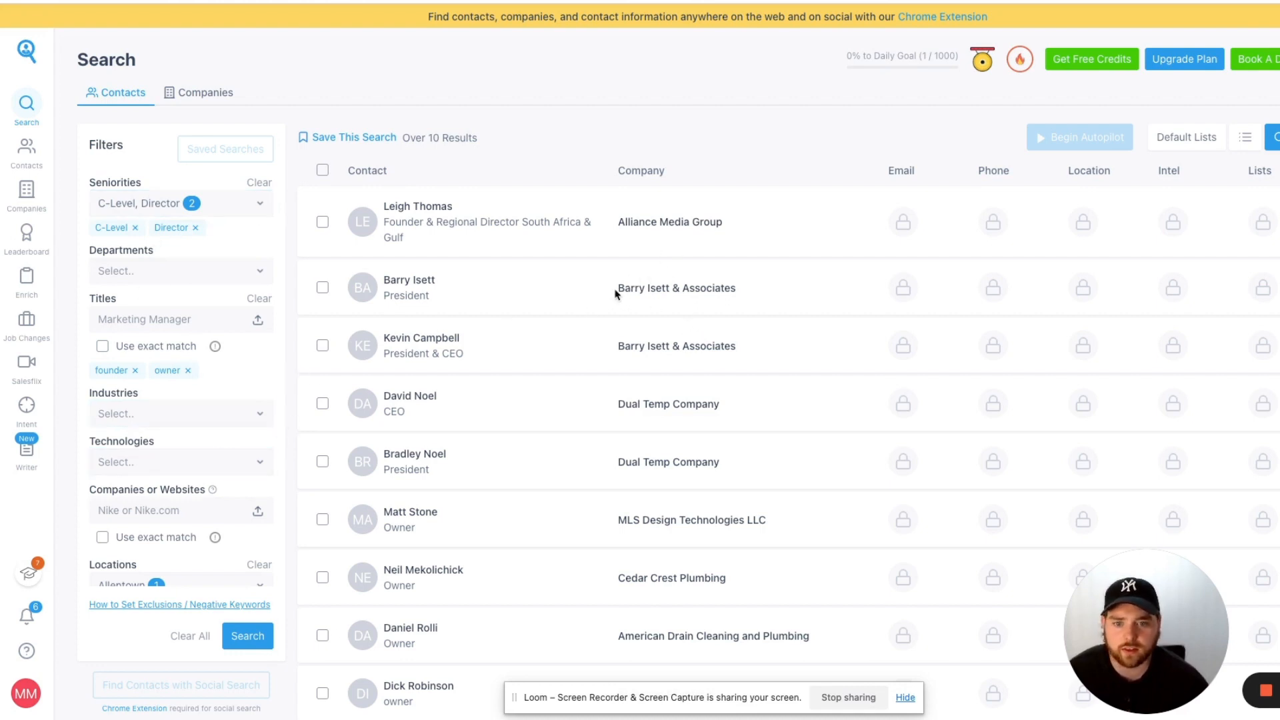
pyautogui.moveTo(623, 290); pyautogui.dragTo(737, 294)
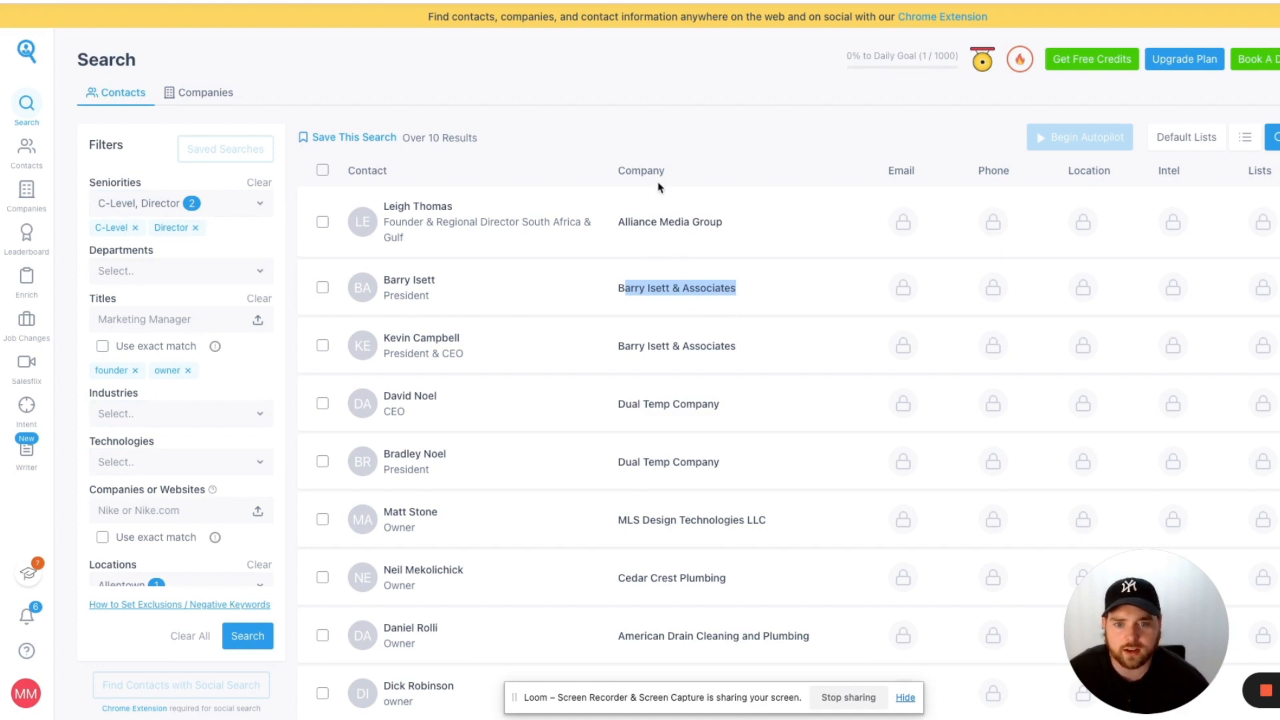
pyautogui.moveTo(647, 217); pyautogui.dragTo(732, 235)
pyautogui.scroll(-2, 639, 363)
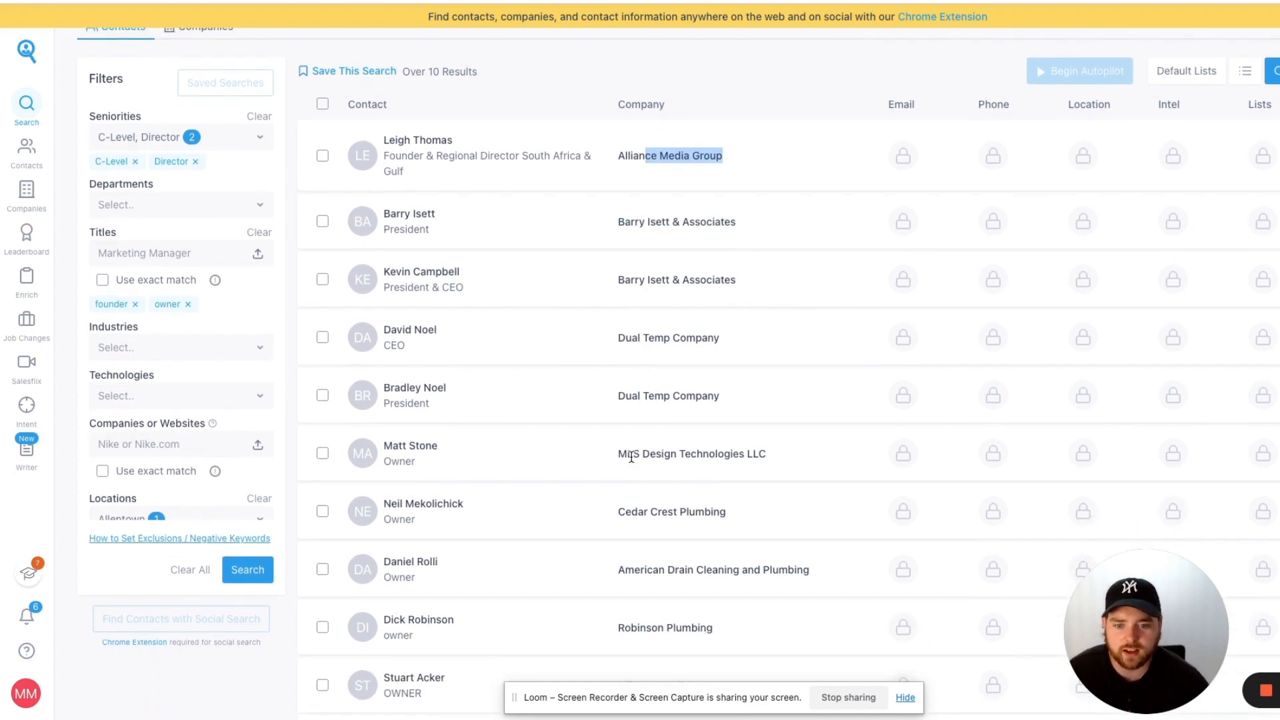
pyautogui.moveTo(632, 455); pyautogui.dragTo(758, 460)
pyautogui.moveTo(748, 519); pyautogui.dragTo(643, 518)
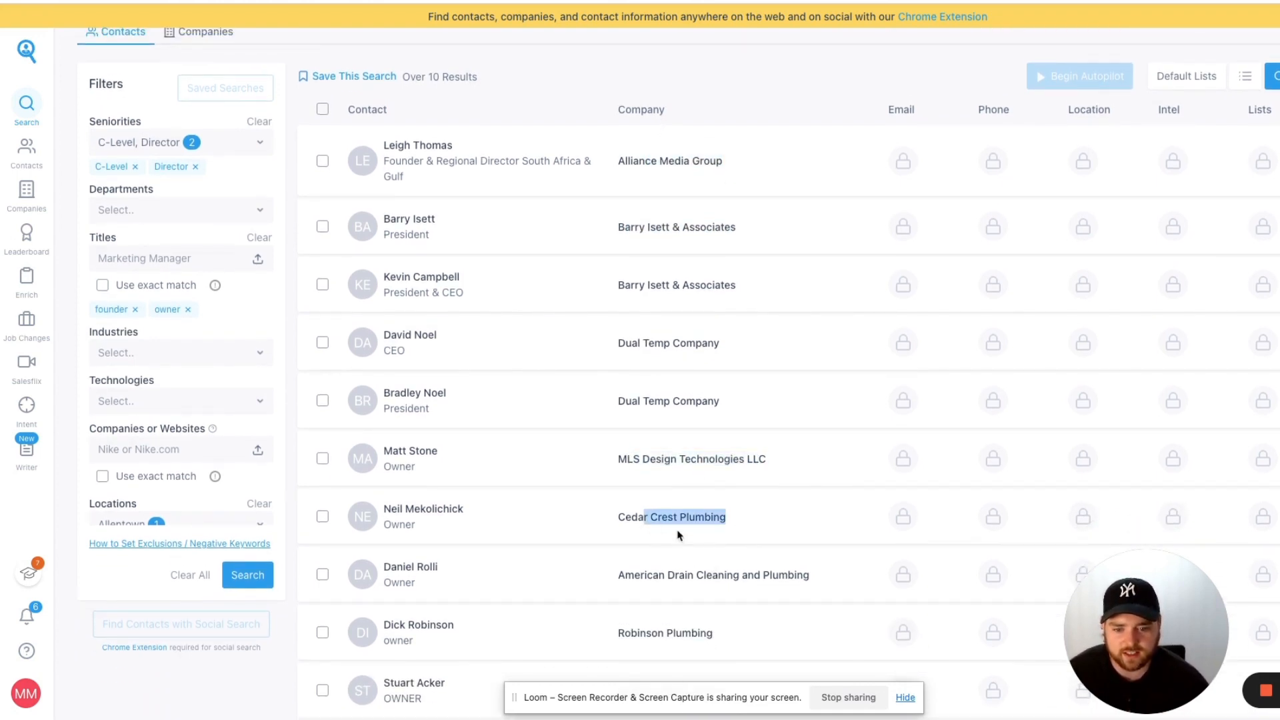
# Step: Look through the Allentown results to the end of the list, comparing job titles and company names, and return to the start
pyautogui.scroll(-5, 740, 553)
pyautogui.scroll(-2, 730, 587)
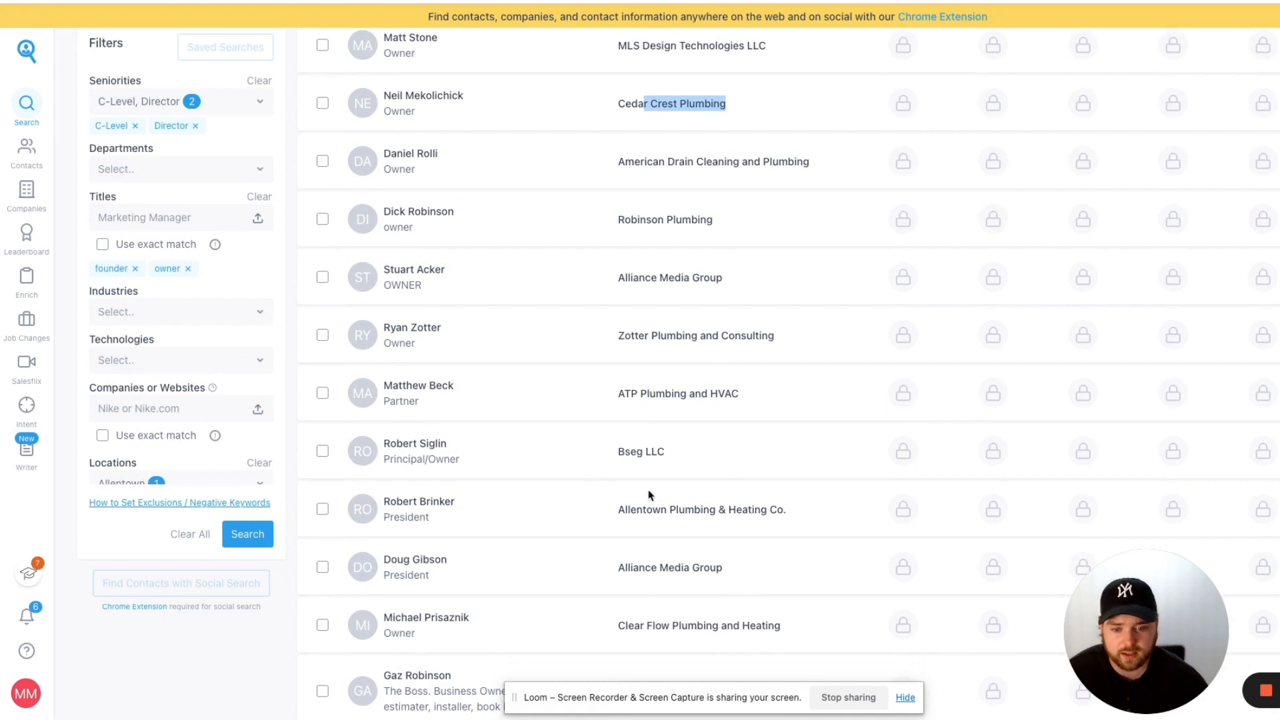
pyautogui.scroll(-3, 653, 506)
pyautogui.scroll(-1, 727, 567)
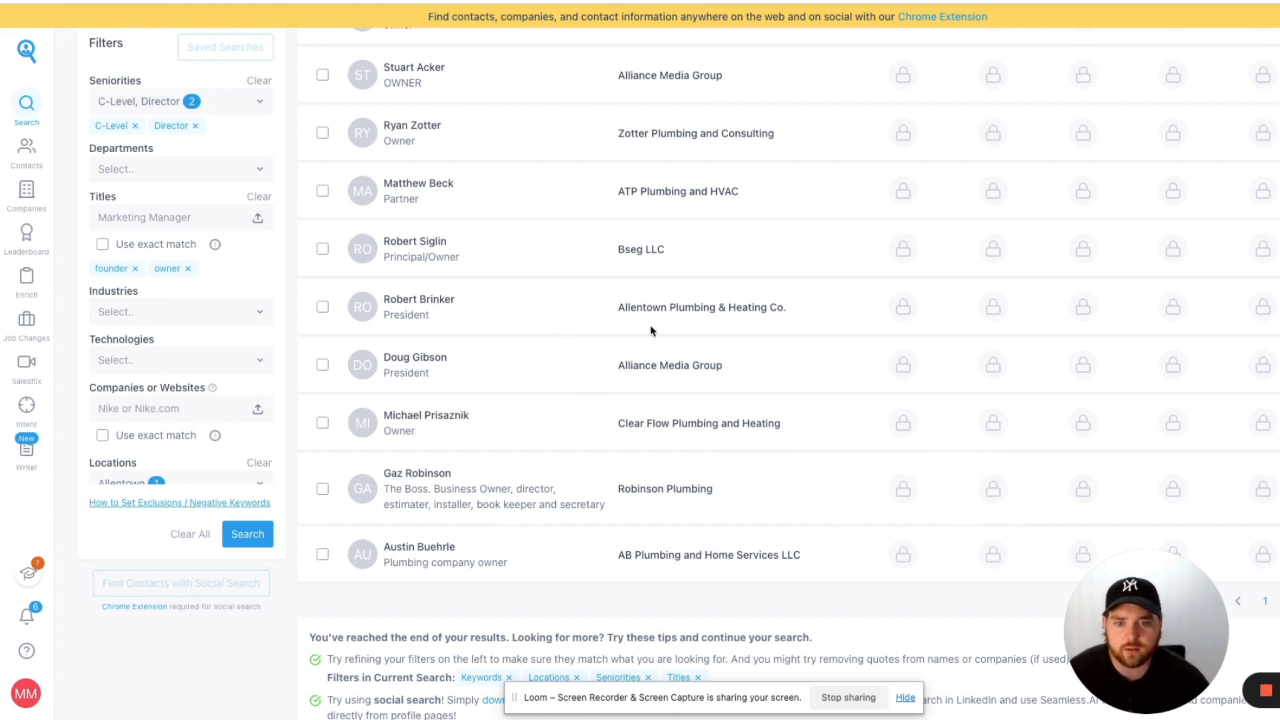
pyautogui.scroll(2, 649, 330)
pyautogui.scroll(2, 650, 329)
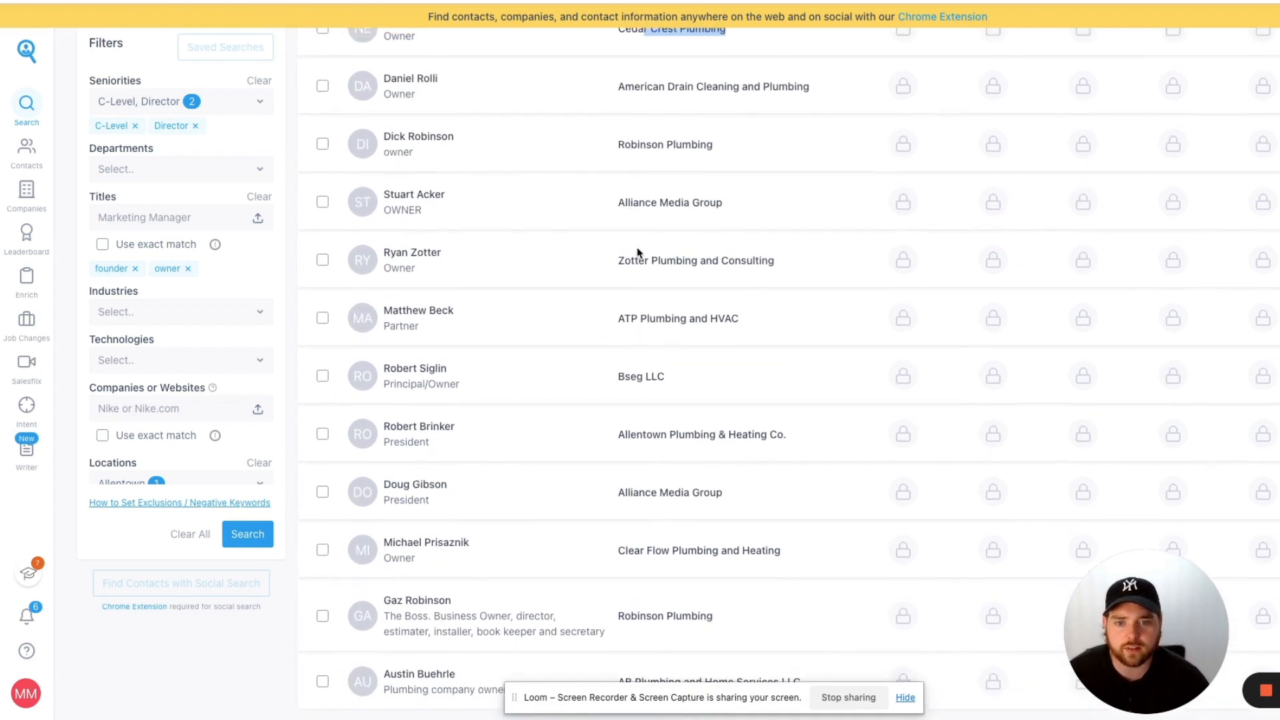
pyautogui.scroll(5, 641, 266)
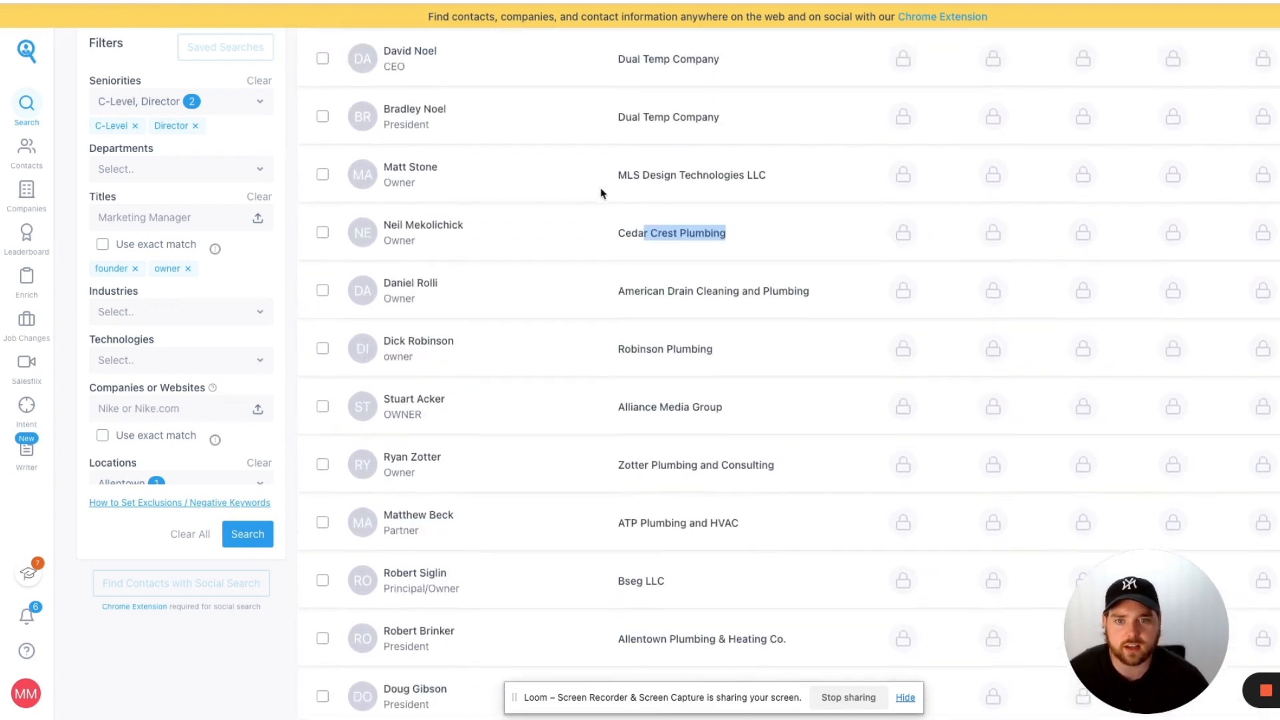
pyautogui.scroll(1, 570, 283)
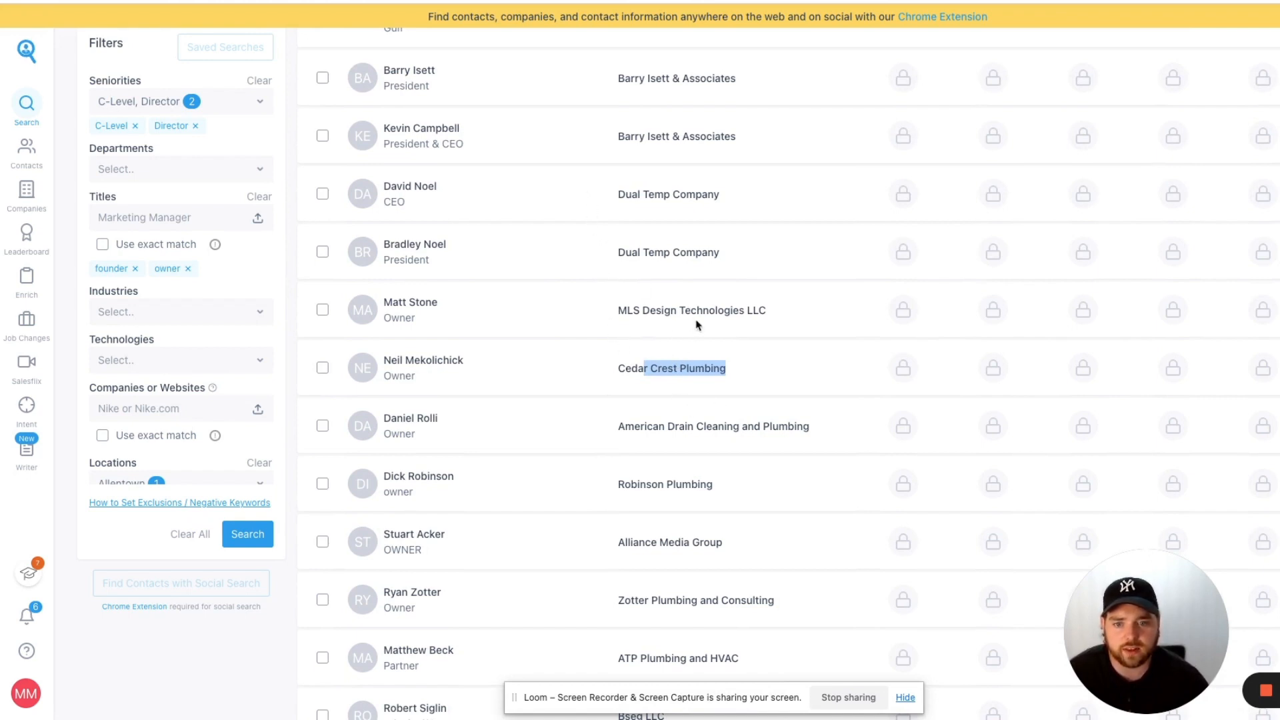
pyautogui.scroll(3, 673, 327)
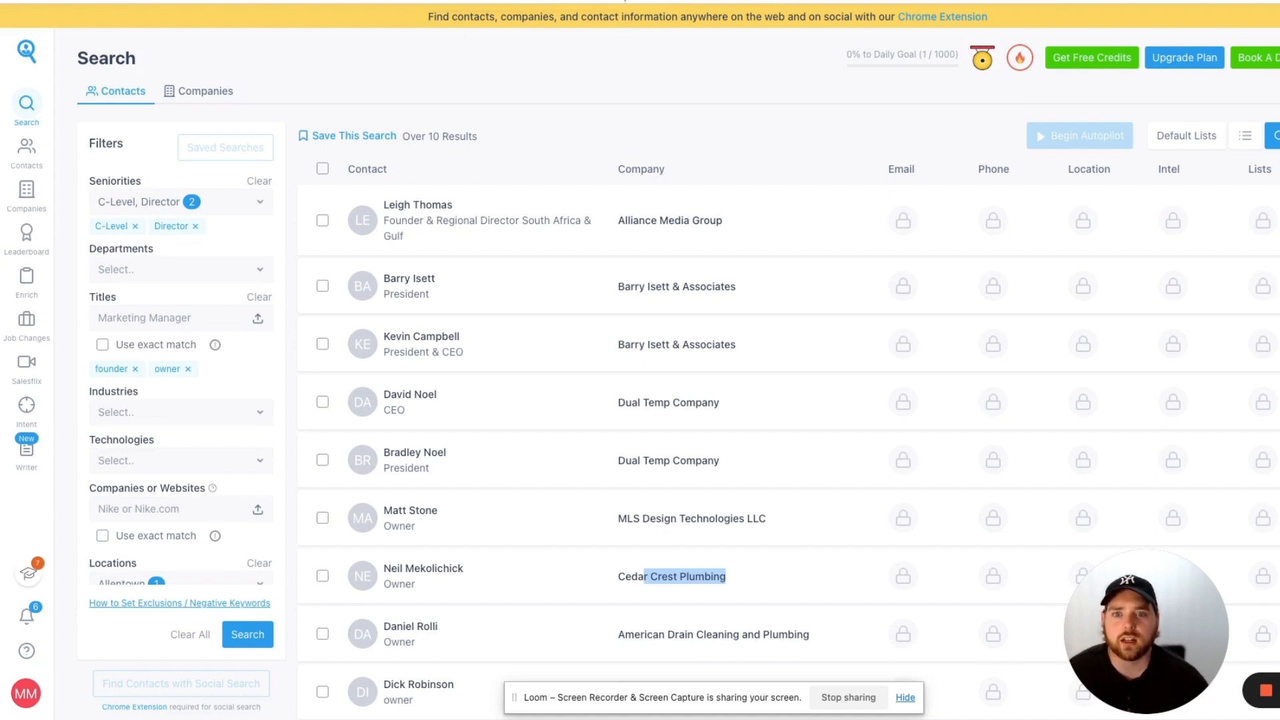
# Step: Open the bookmarked Cold Email Data Comparison from Multiple Sources spreadsheet and examine the contacts on its Coldlytics sheet
pyautogui.click(500, 2)
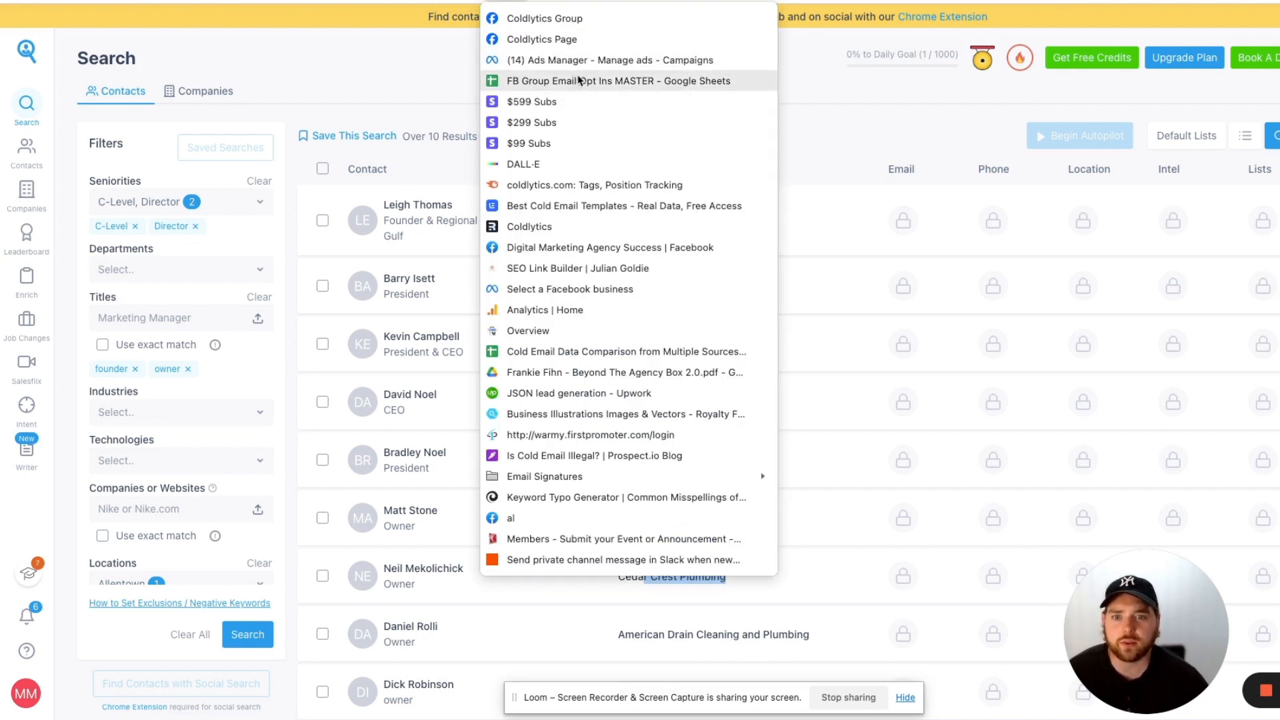
pyautogui.click(662, 351)
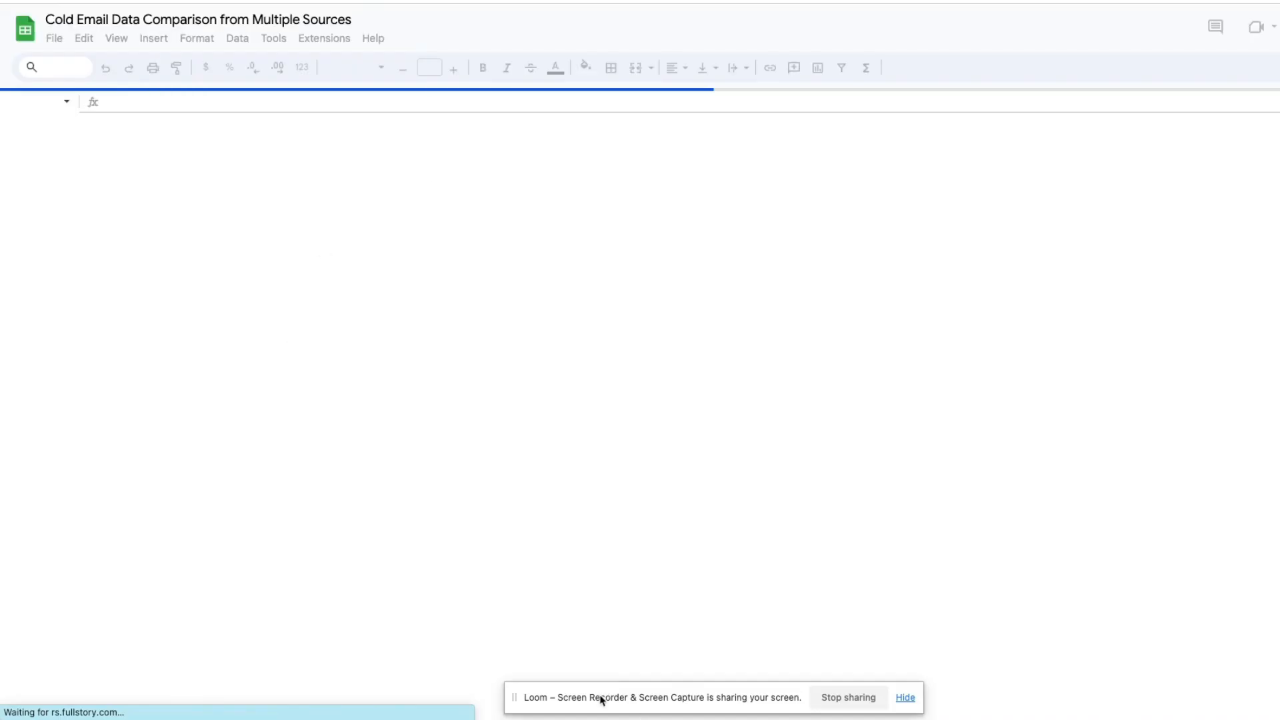
pyautogui.moveTo(600, 694); pyautogui.dragTo(890, 670)
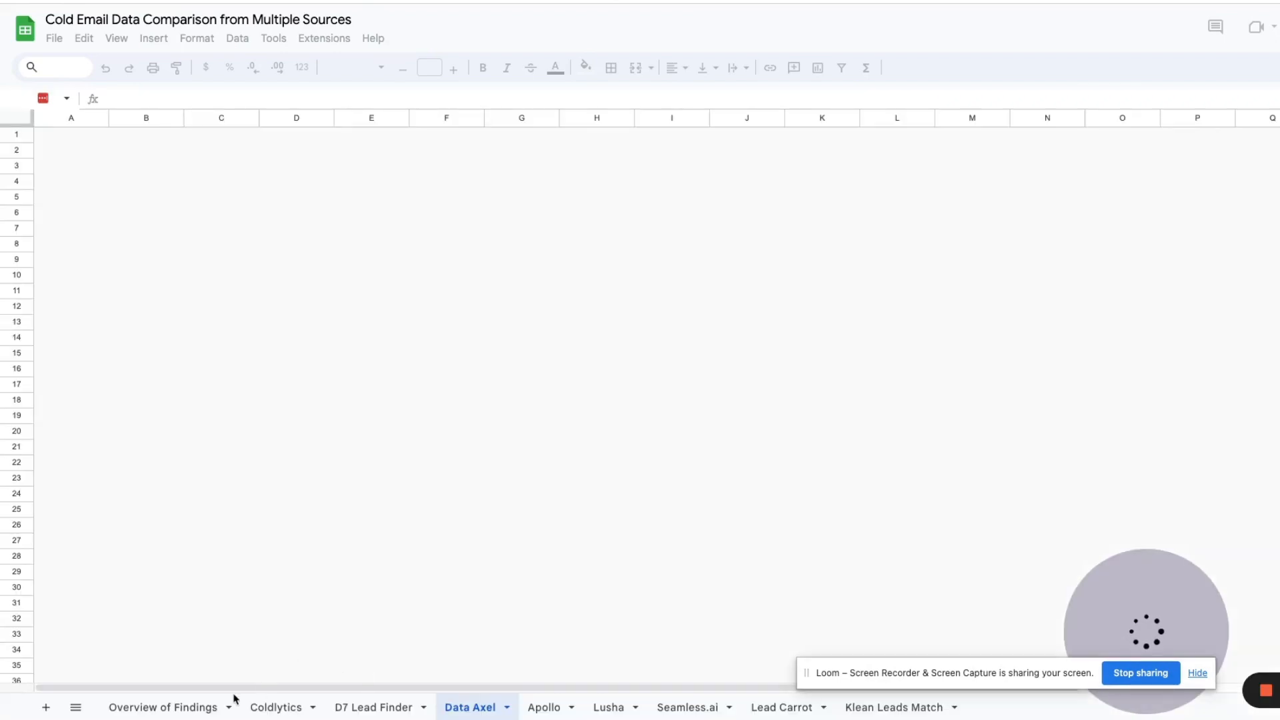
pyautogui.click(280, 711)
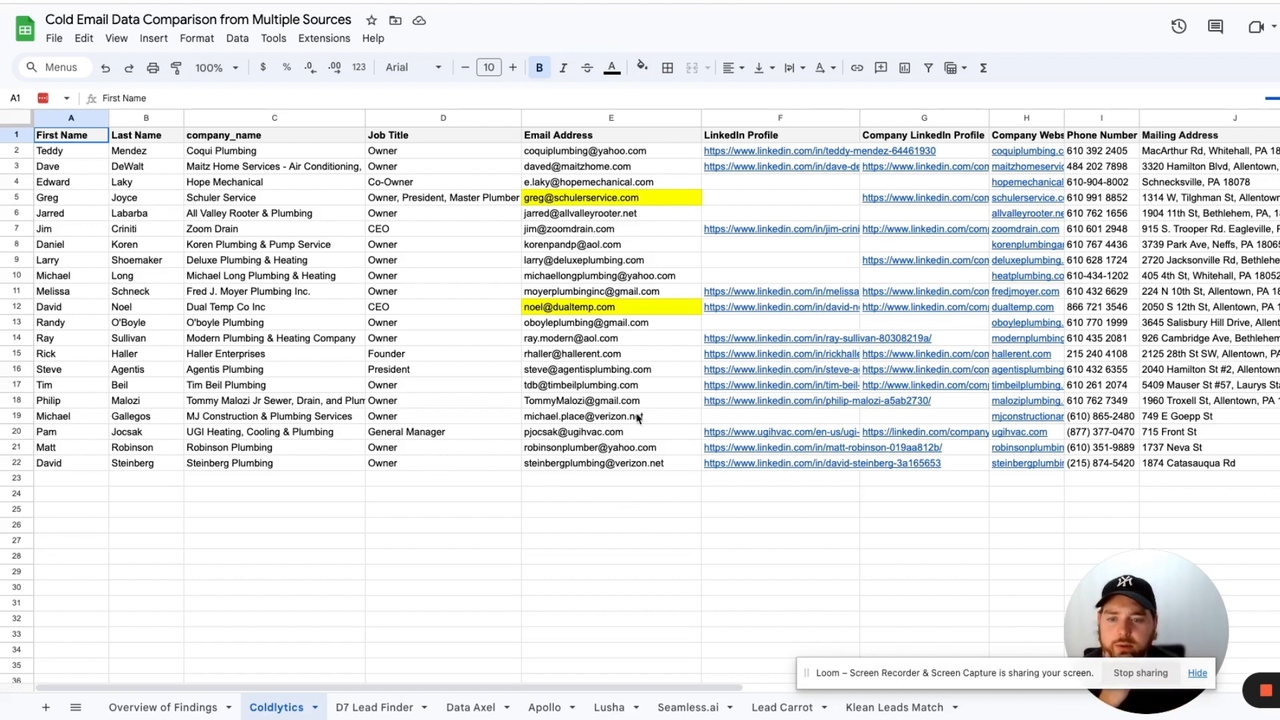
pyautogui.moveTo(638, 418)
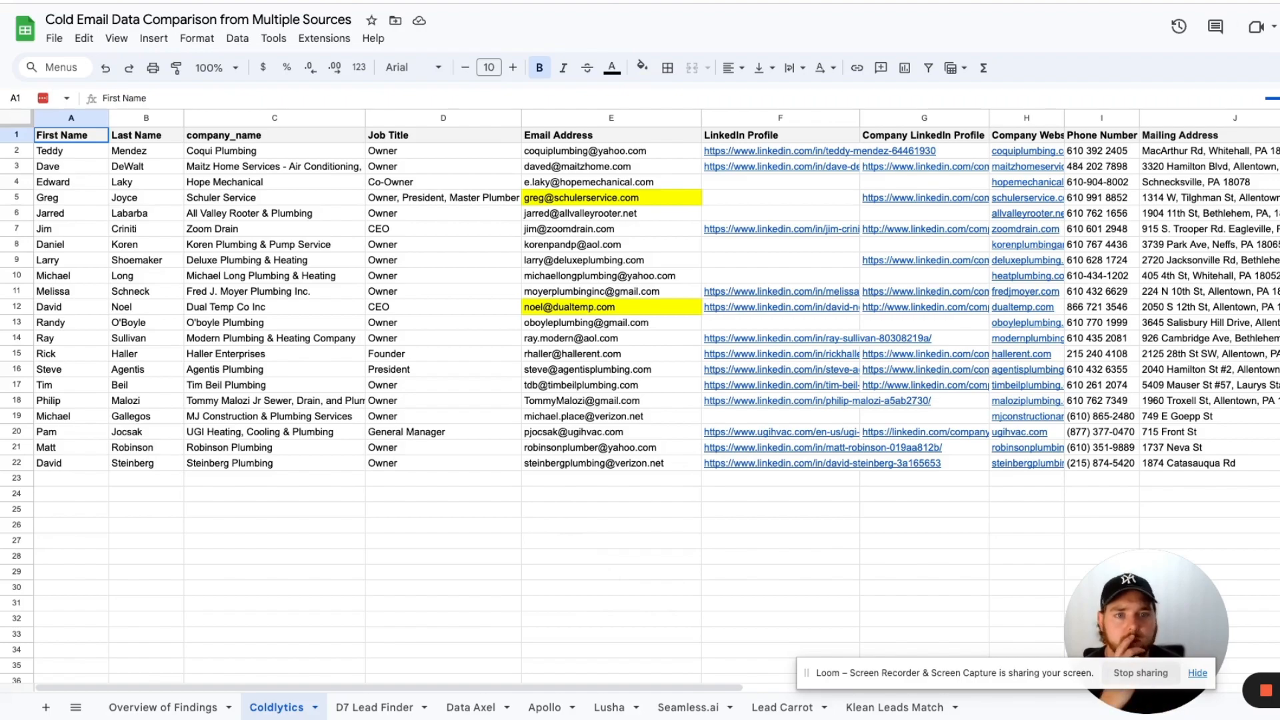
# Step: Switch to Coldlytics, choose Small Businesses as the targeting type and select Allentown, PA, USA as the location
pyautogui.hotkey('ctrl', 'Tab')
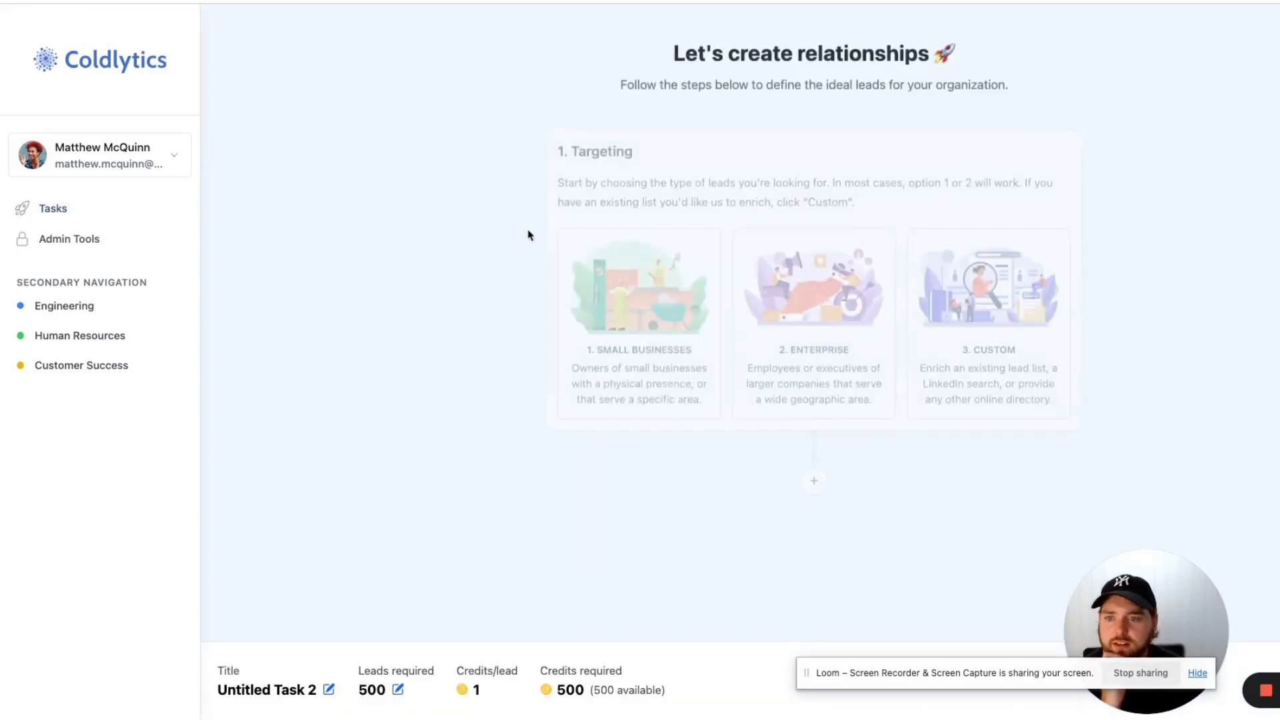
pyautogui.click(605, 294)
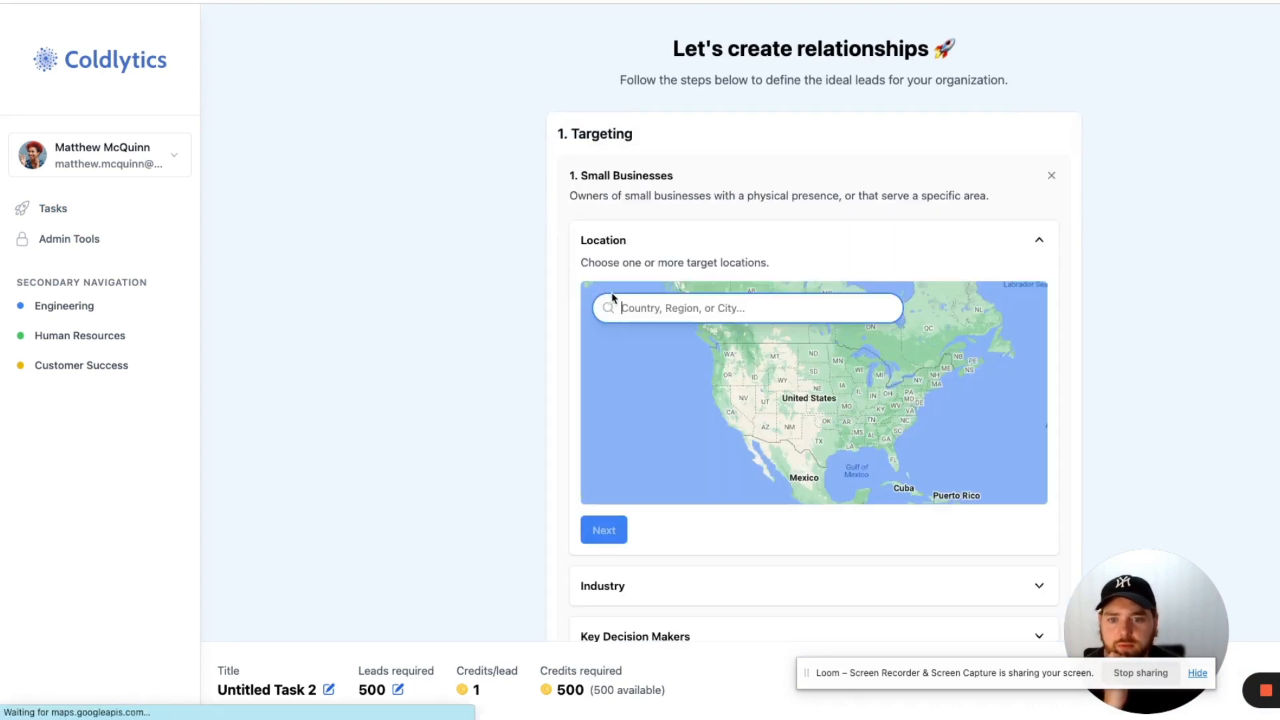
pyautogui.write('allent')
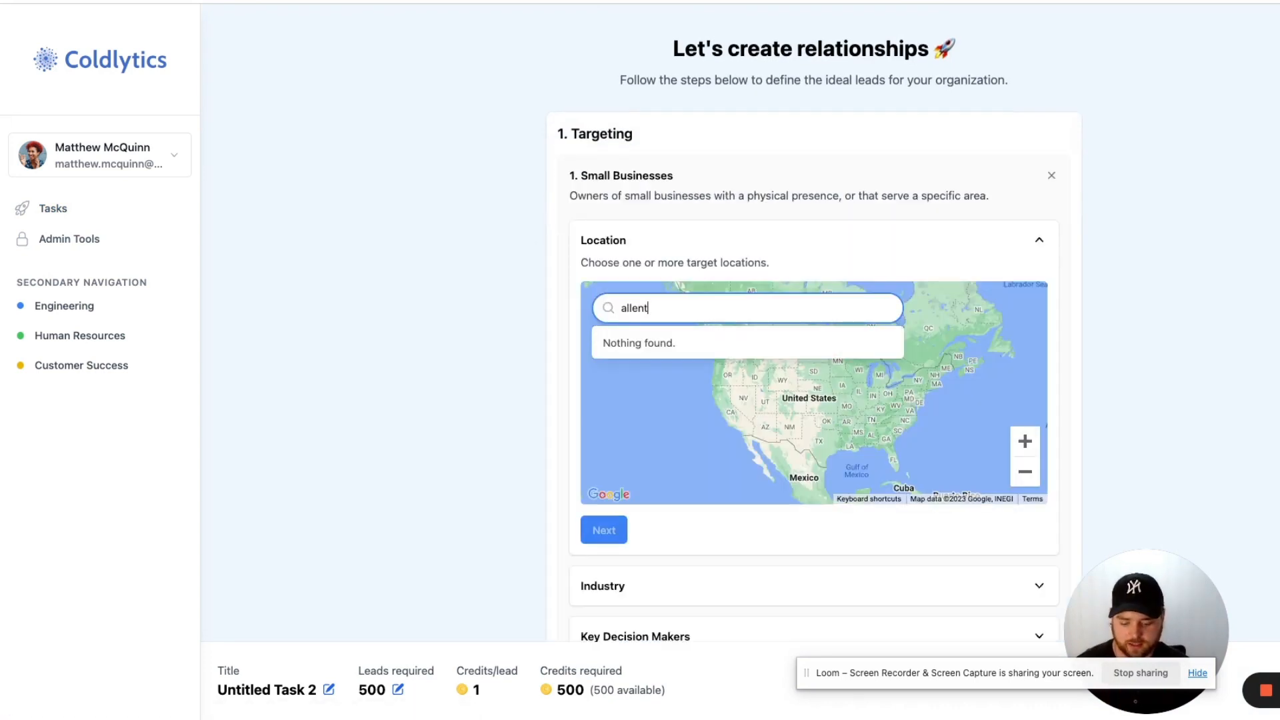
pyautogui.write('own')
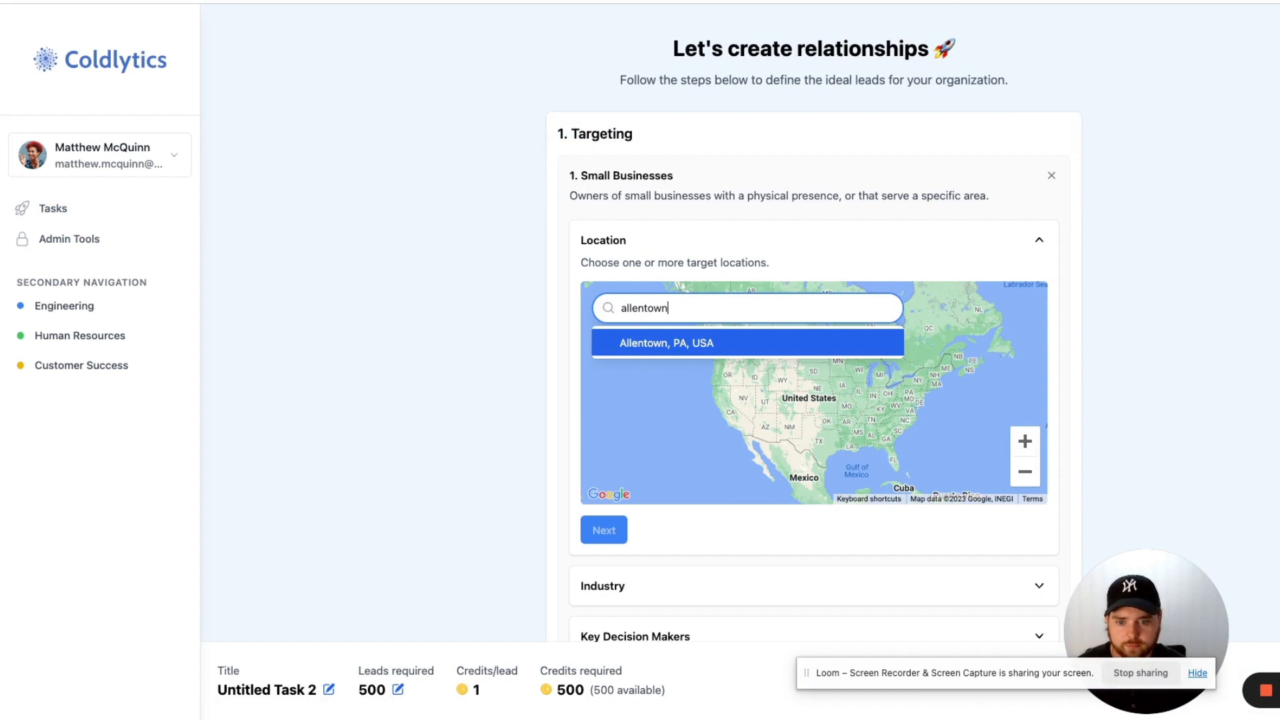
pyautogui.click(783, 340)
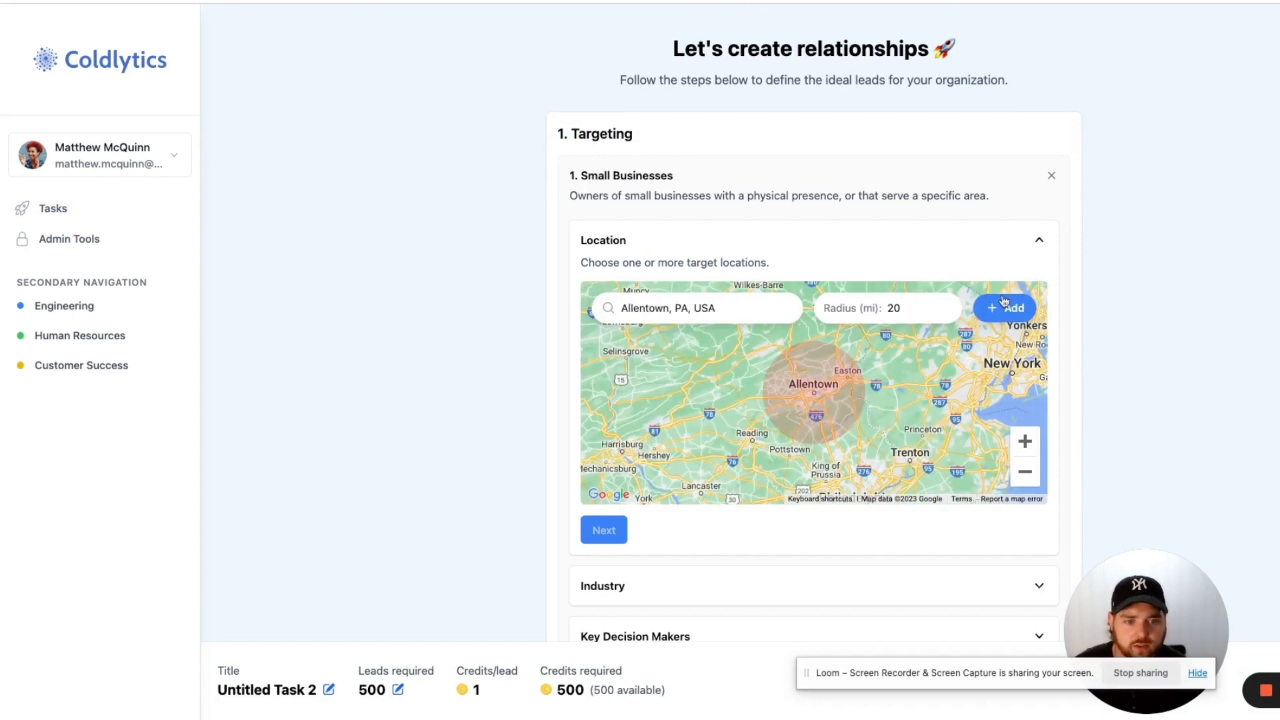
# Step: Set the Allentown search radius to 25 miles and add it as a target location
pyautogui.click(946, 305)
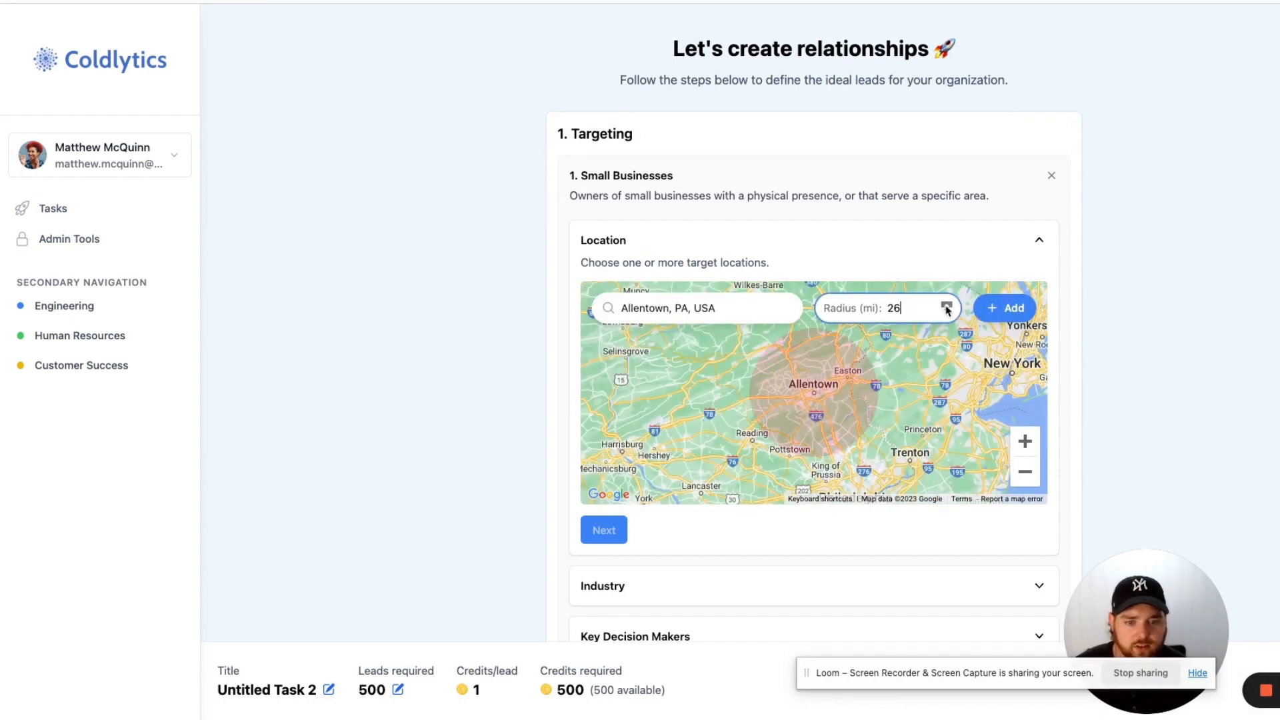
pyautogui.click(946, 306)
pyautogui.click(946, 306)
pyautogui.click(946, 305)
pyautogui.click(947, 313)
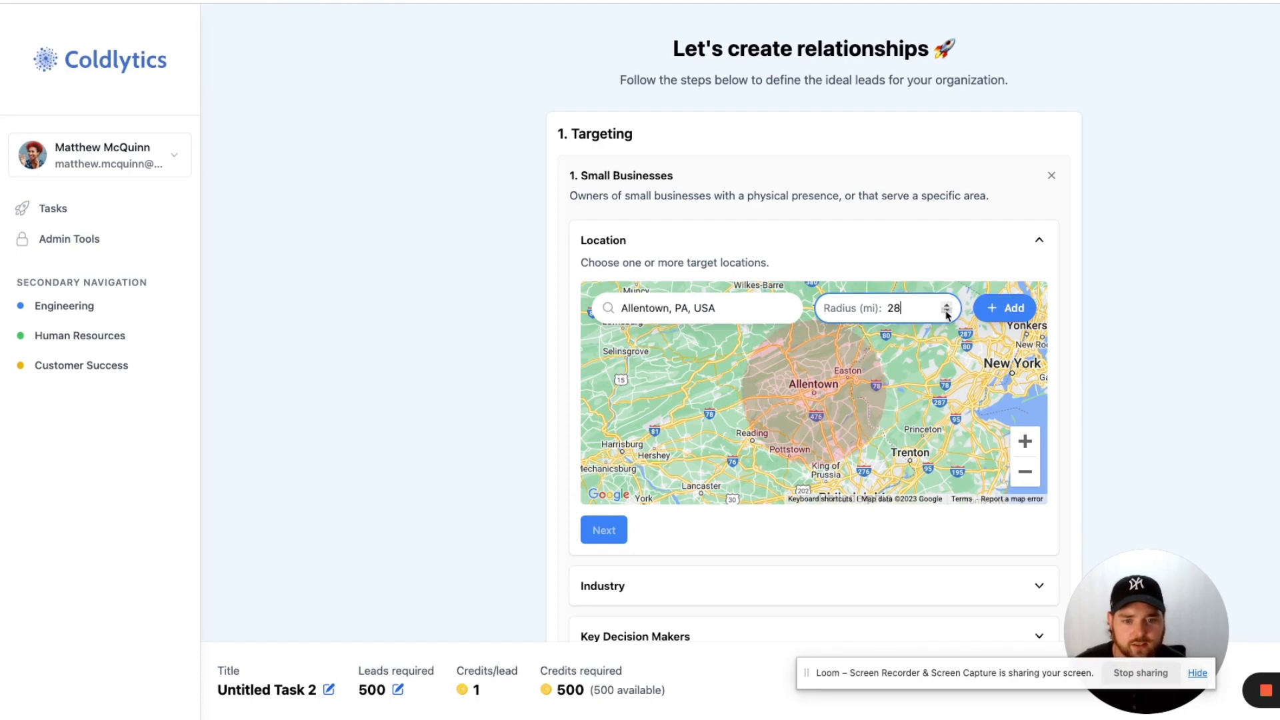
pyautogui.click(947, 313)
pyautogui.click(947, 313)
pyautogui.click(947, 314)
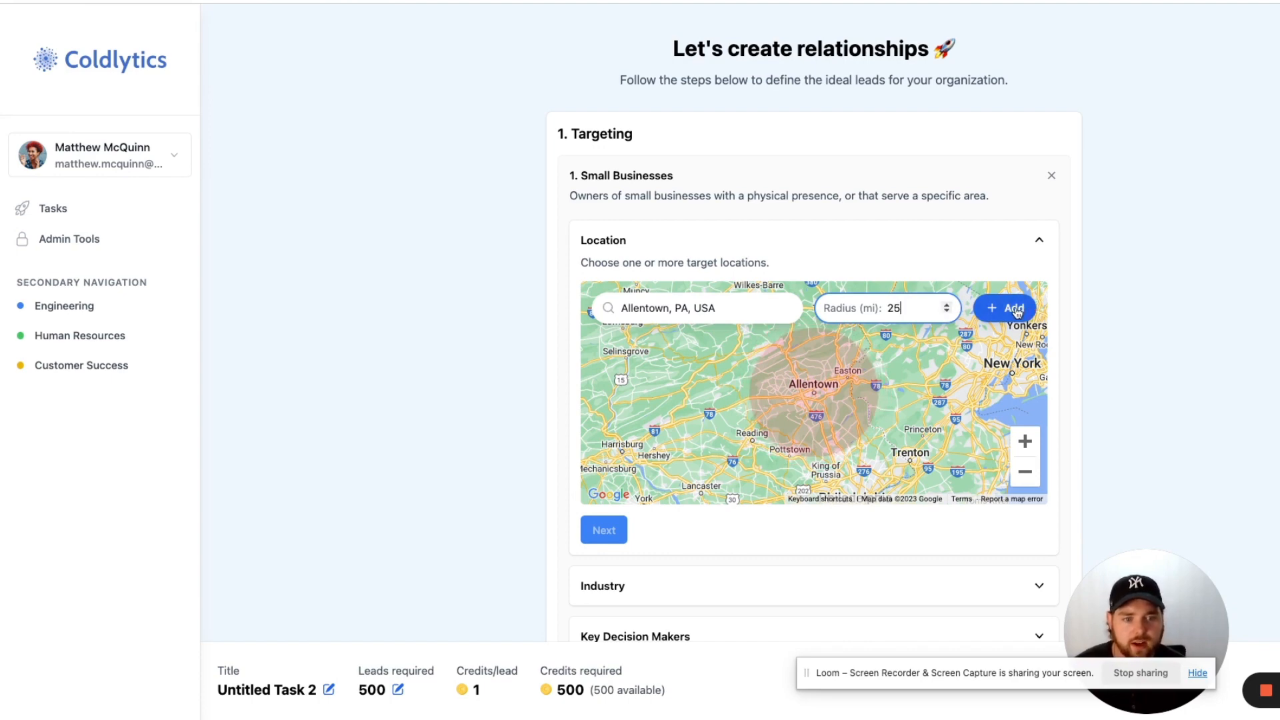
pyautogui.click(1015, 311)
pyautogui.scroll(-3, 586, 427)
# Step: Confirm the location and add "plumbers" as the industry search term, checking the sample business Schuler Service, Inc.'s website first
pyautogui.click(601, 430)
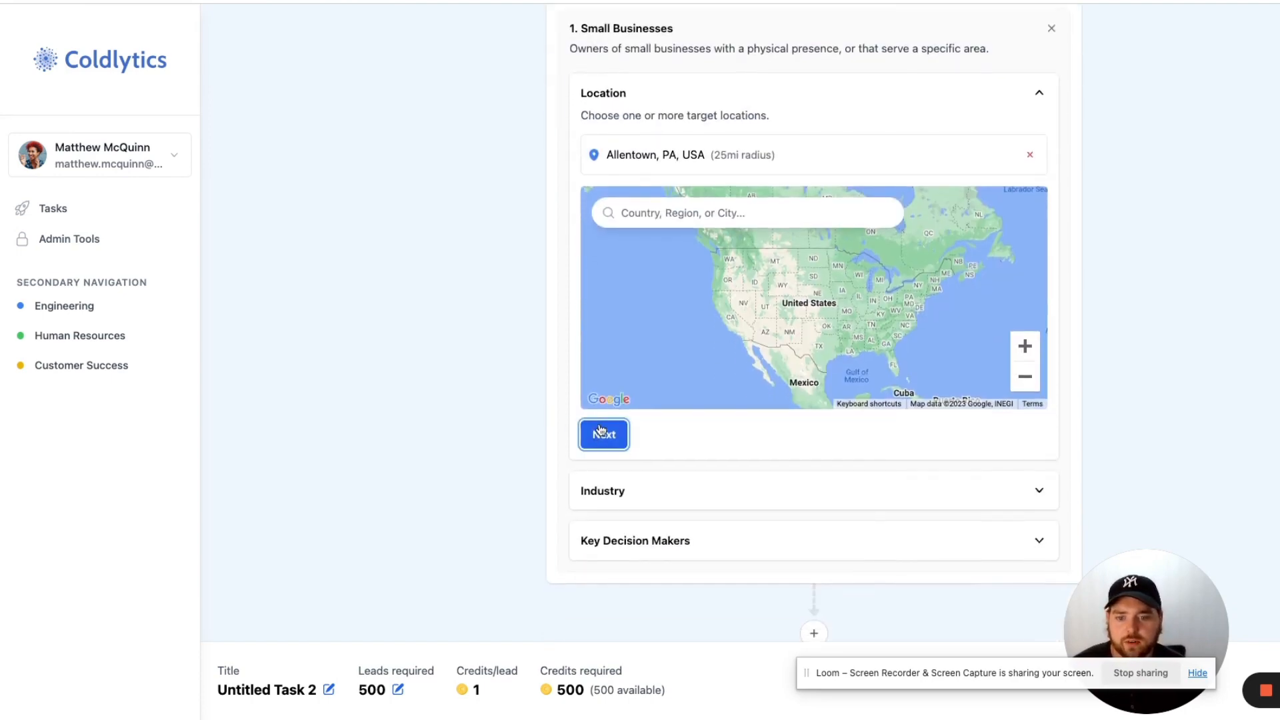
pyautogui.write('plumbers')
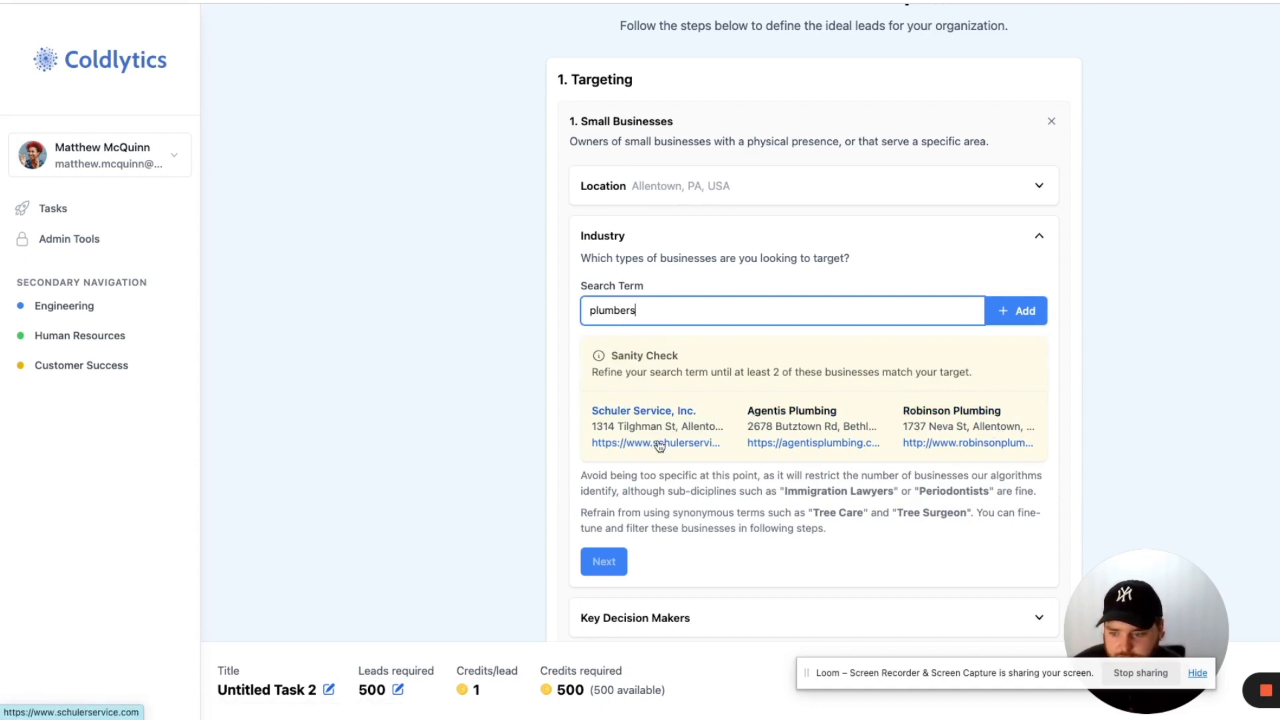
pyautogui.click(646, 408)
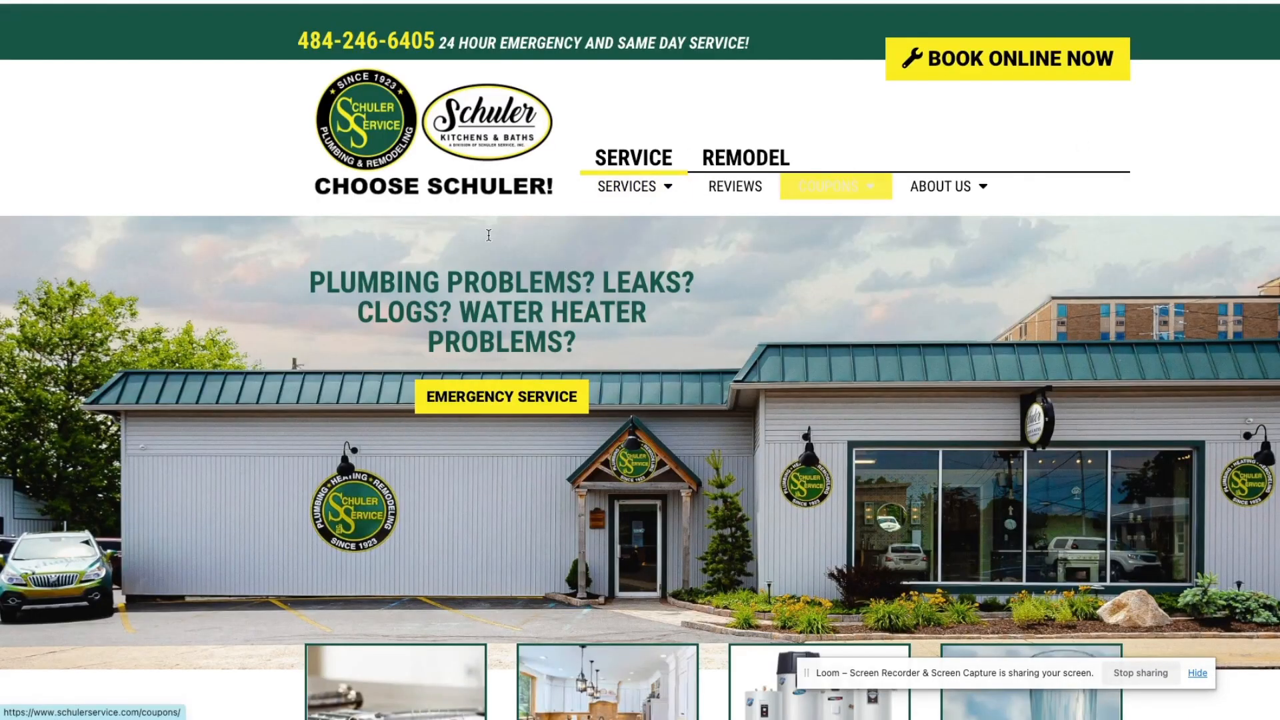
pyautogui.hotkey('ctrl', 'w')
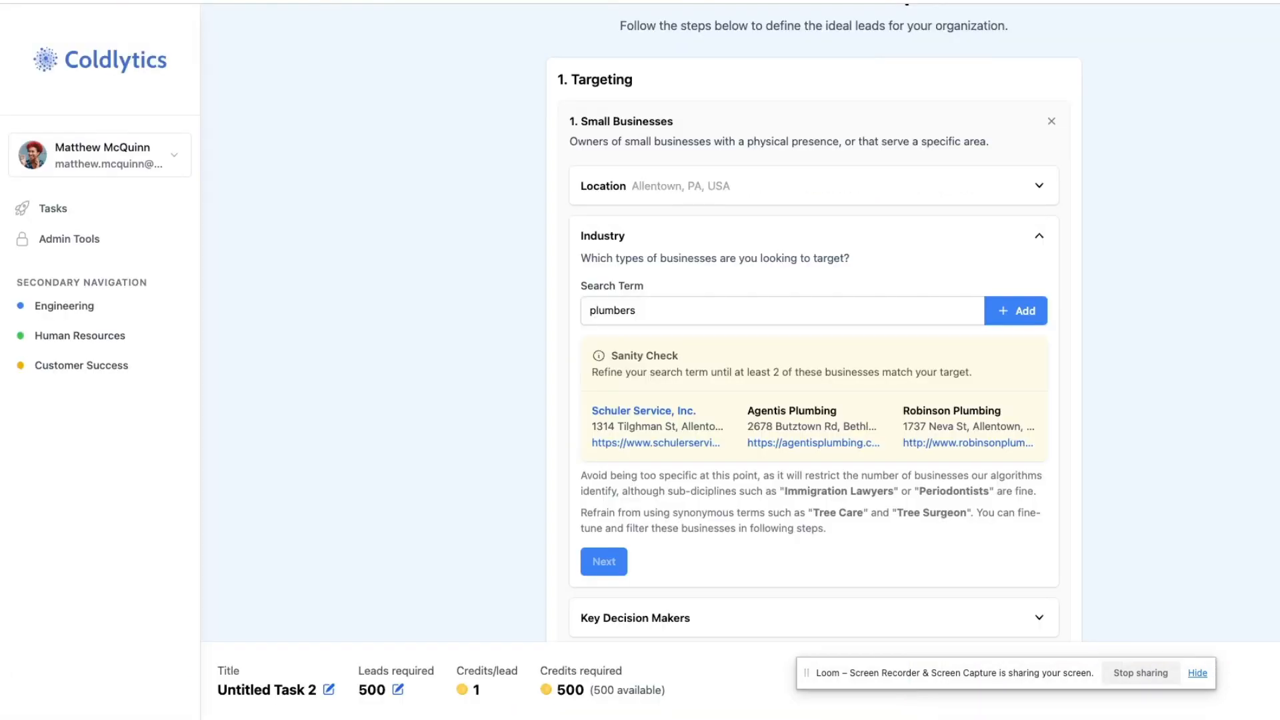
pyautogui.click(1012, 317)
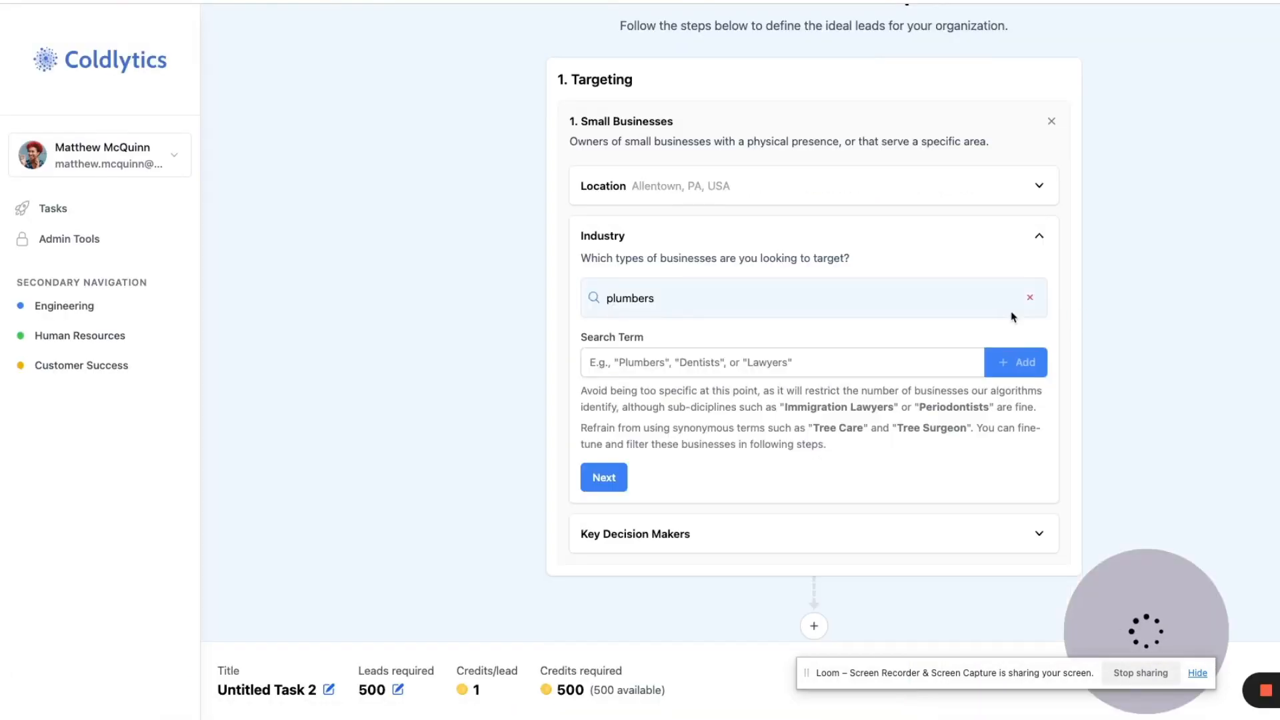
pyautogui.click(605, 478)
# Step: Set the key decision makers' seniority levels to Owners/Founders and Directors & Executives and confirm them
pyautogui.click(654, 377)
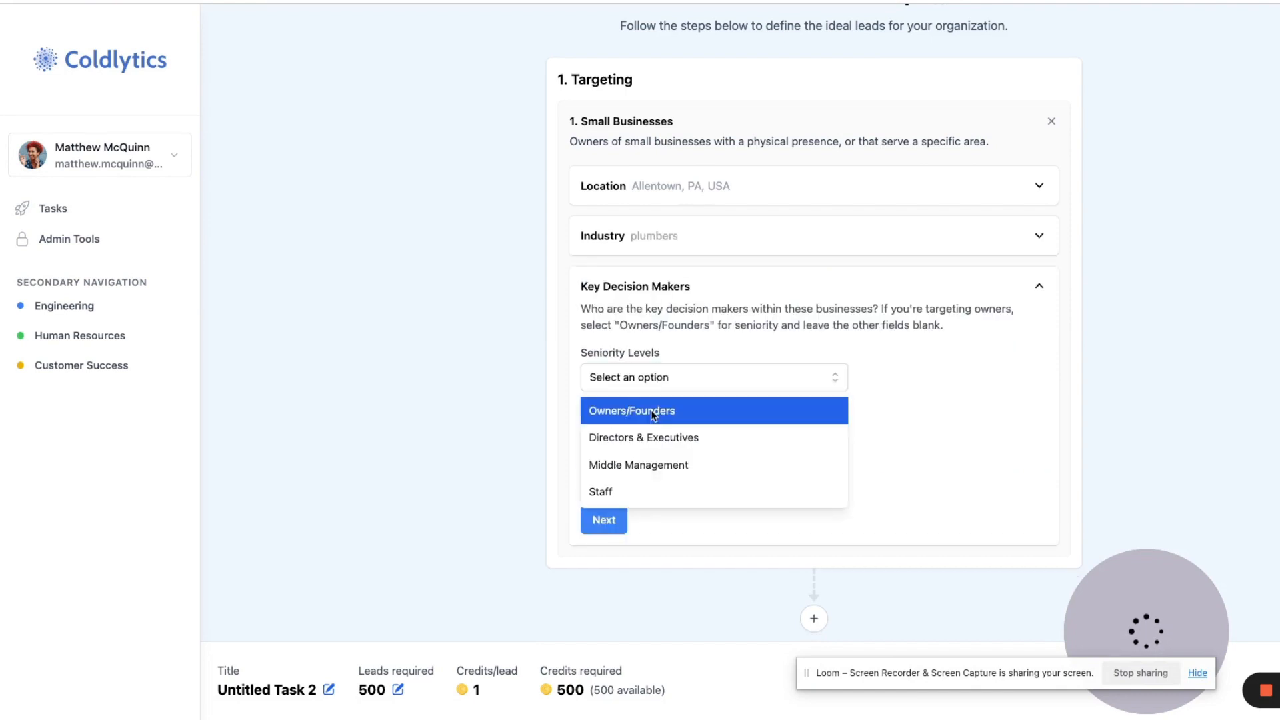
pyautogui.click(658, 414)
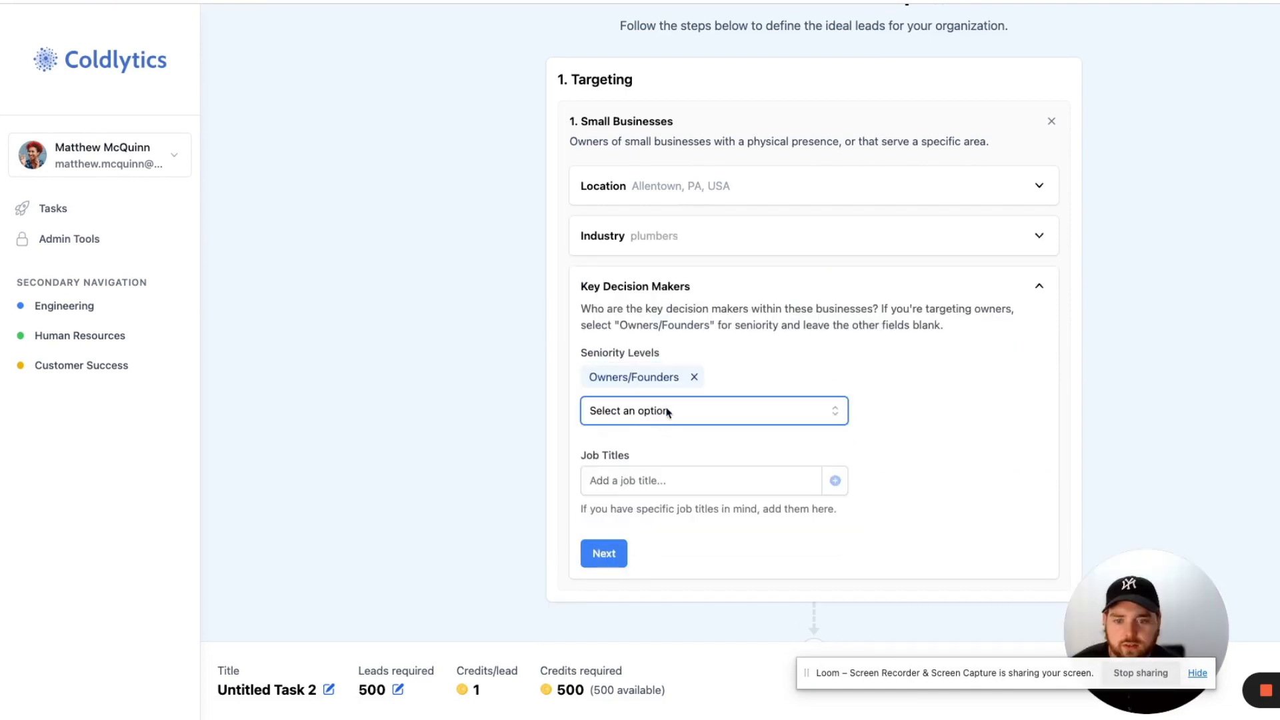
pyautogui.click(666, 409)
pyautogui.click(665, 447)
pyautogui.click(609, 558)
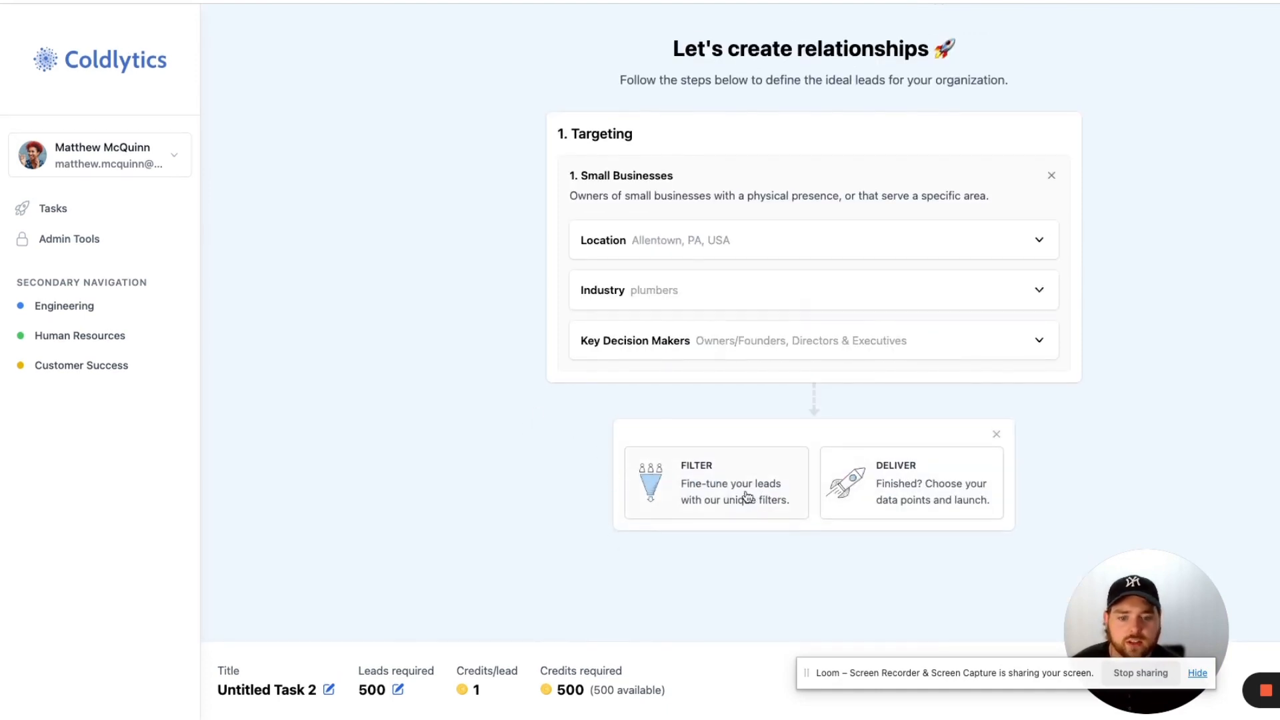
# Step: Add a filter stage to the task and look through the available Firmographics and Technographics filters
pyautogui.click(746, 496)
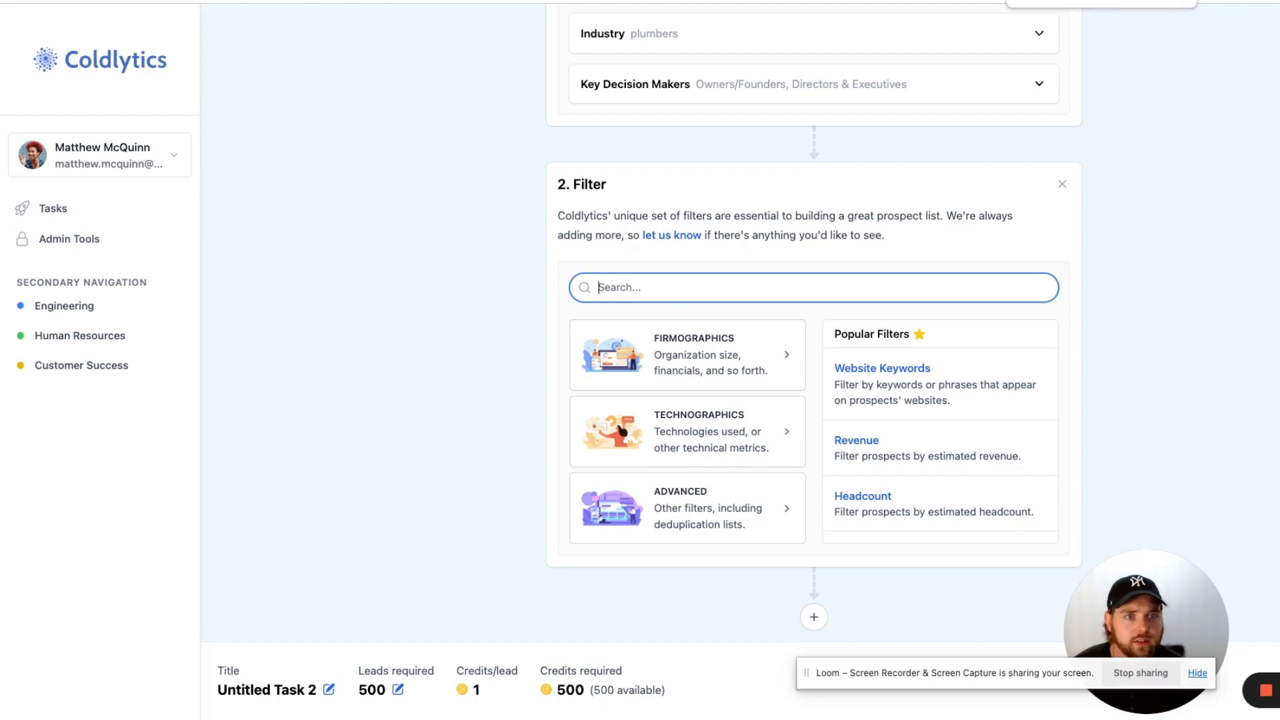
pyautogui.click(722, 349)
pyautogui.scroll(-3, 699, 432)
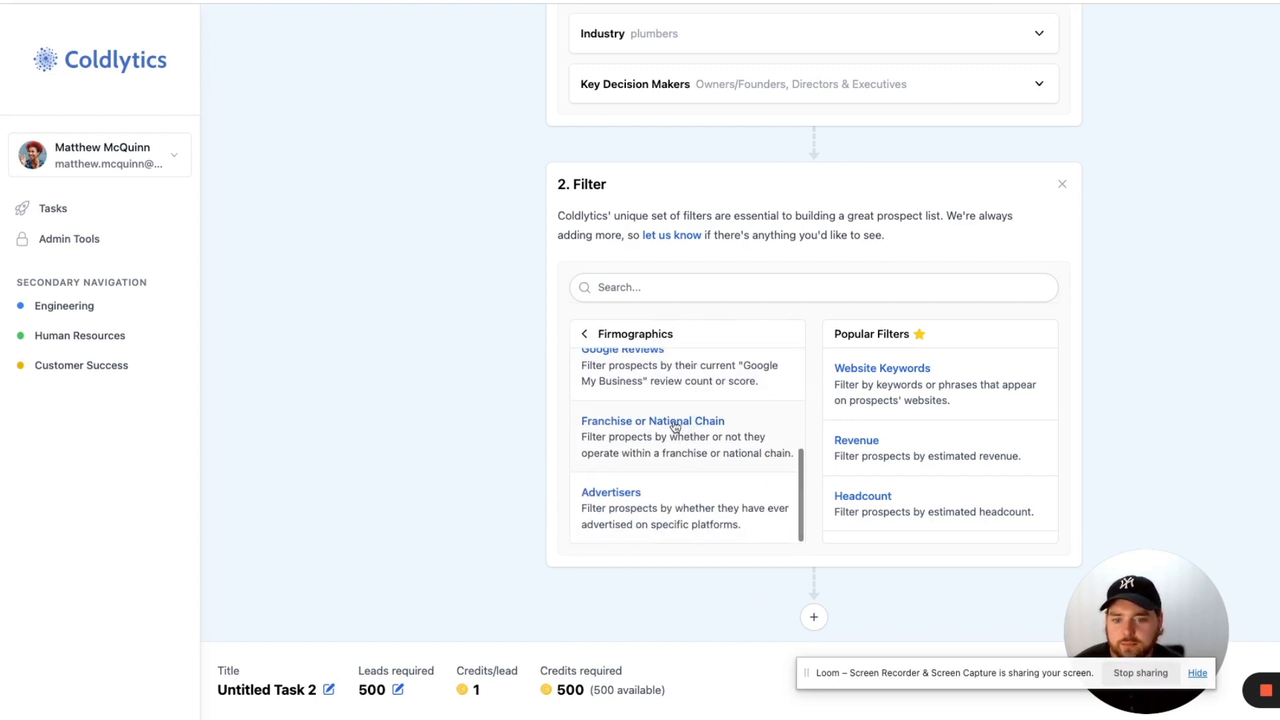
pyautogui.scroll(1, 667, 422)
pyautogui.scroll(-1, 667, 421)
pyautogui.scroll(1, 665, 422)
pyautogui.scroll(2, 660, 422)
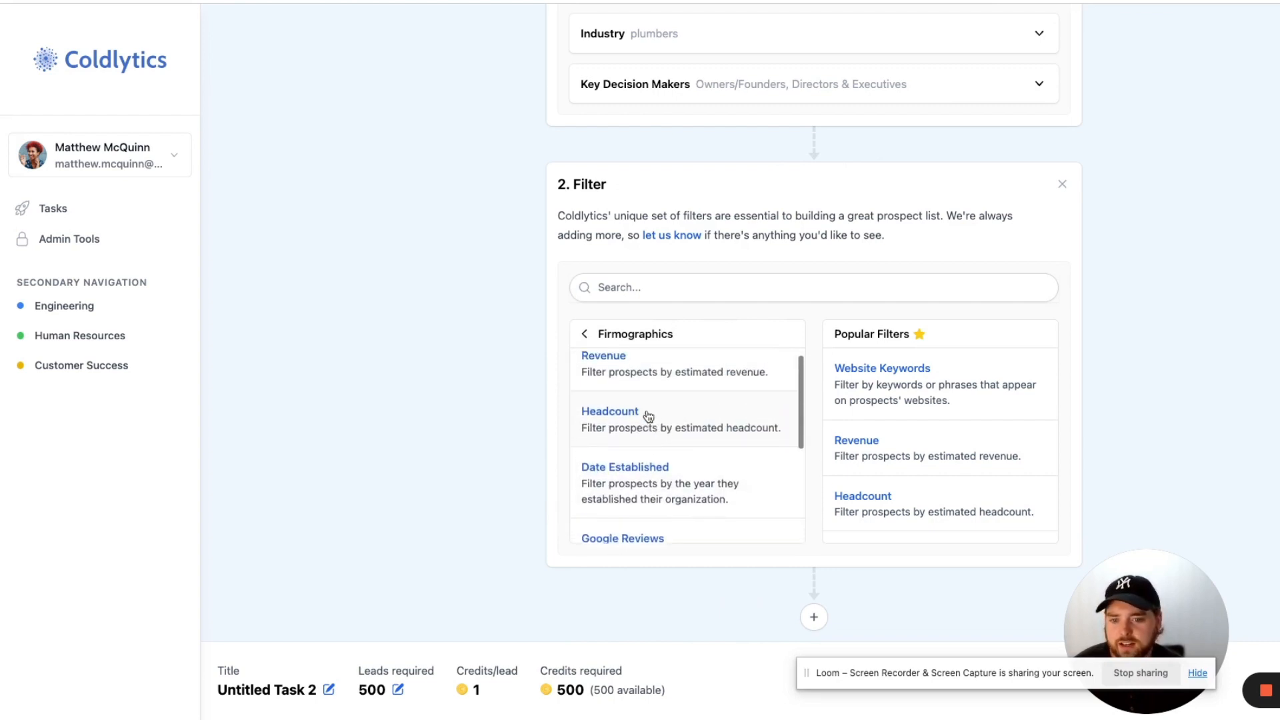
pyautogui.click(589, 338)
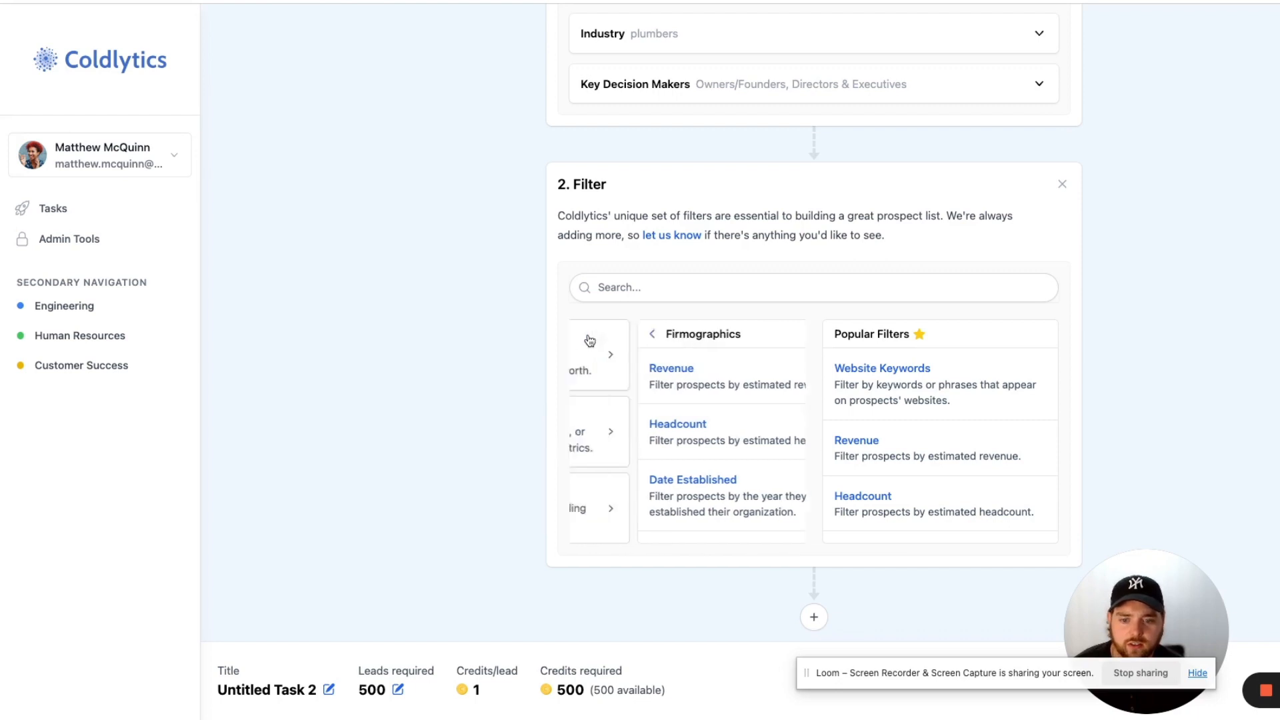
pyautogui.click(757, 449)
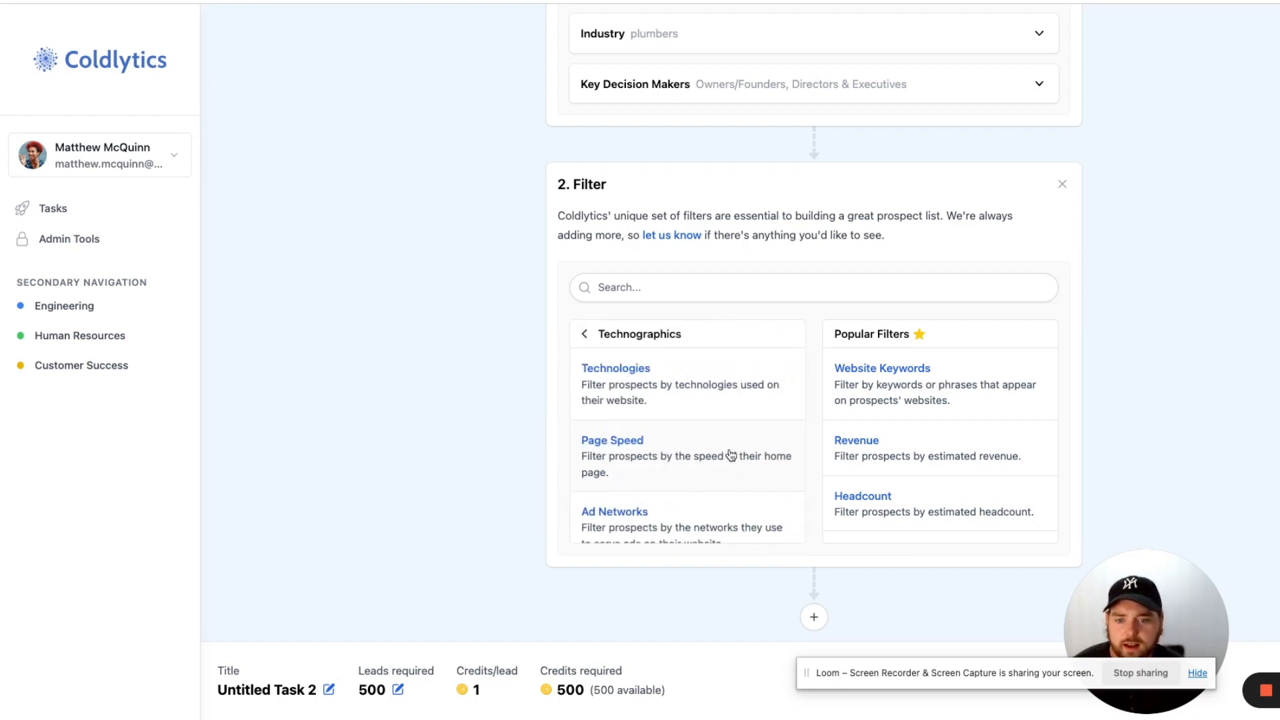
pyautogui.scroll(-1, 732, 454)
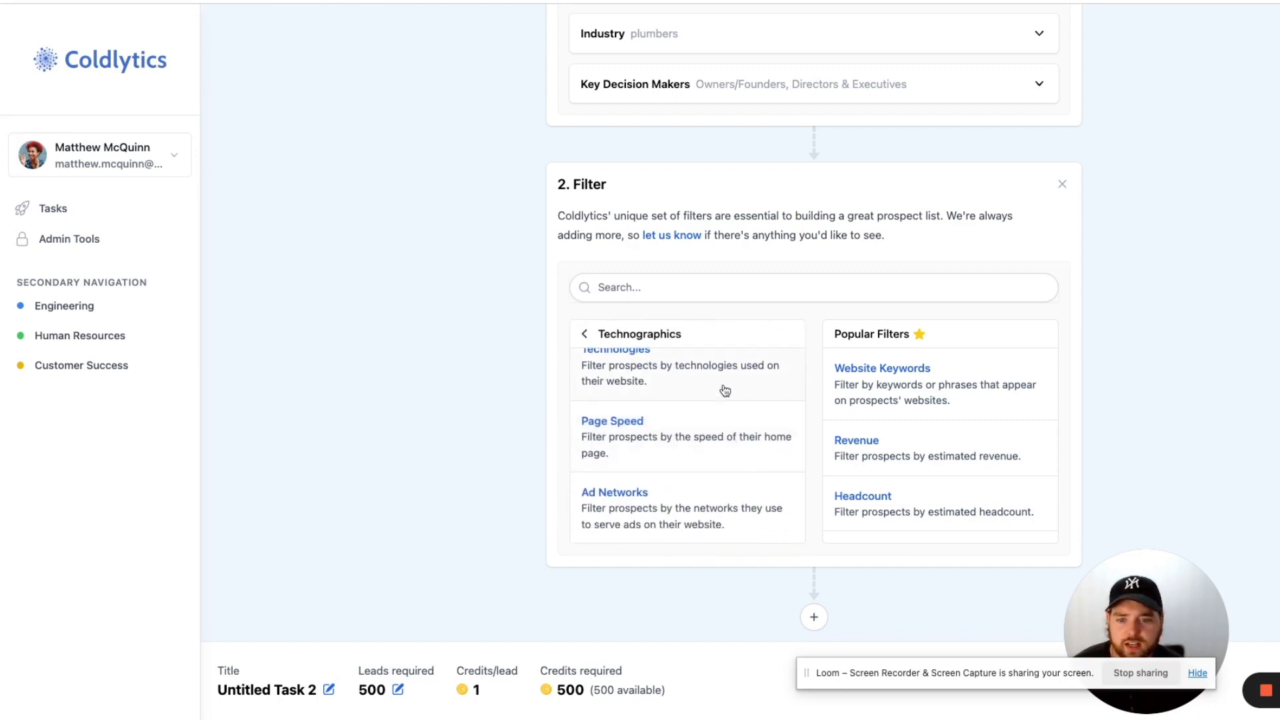
pyautogui.click(584, 334)
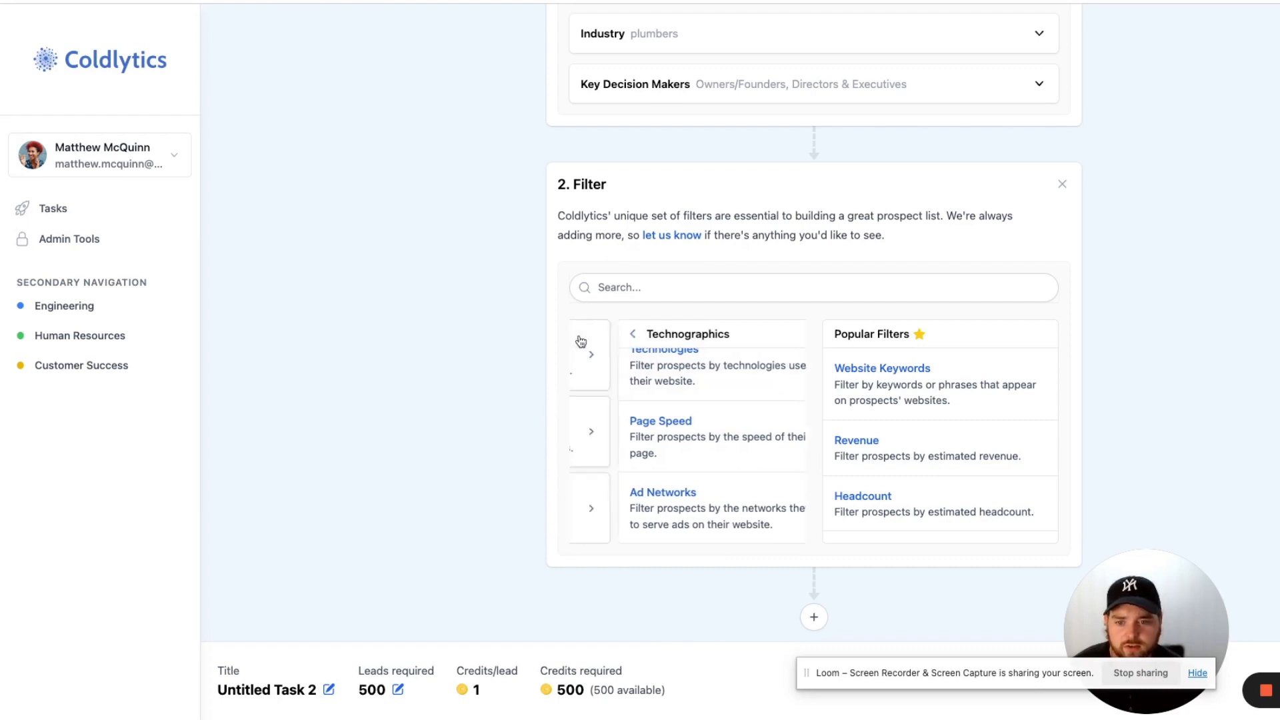
# Step: Choose the advanced Website Keywords filter and set its condition so that "showroom" appears on the prospect's website
pyautogui.click(716, 516)
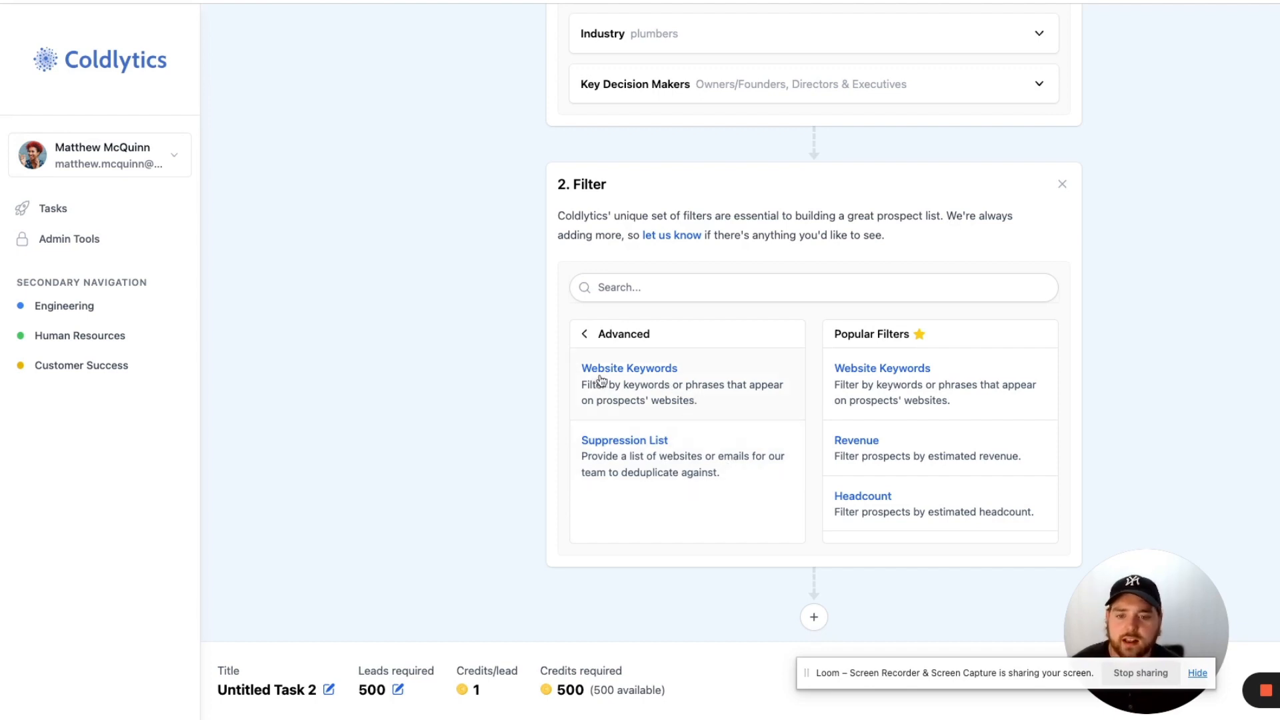
pyautogui.click(667, 388)
pyautogui.click(756, 394)
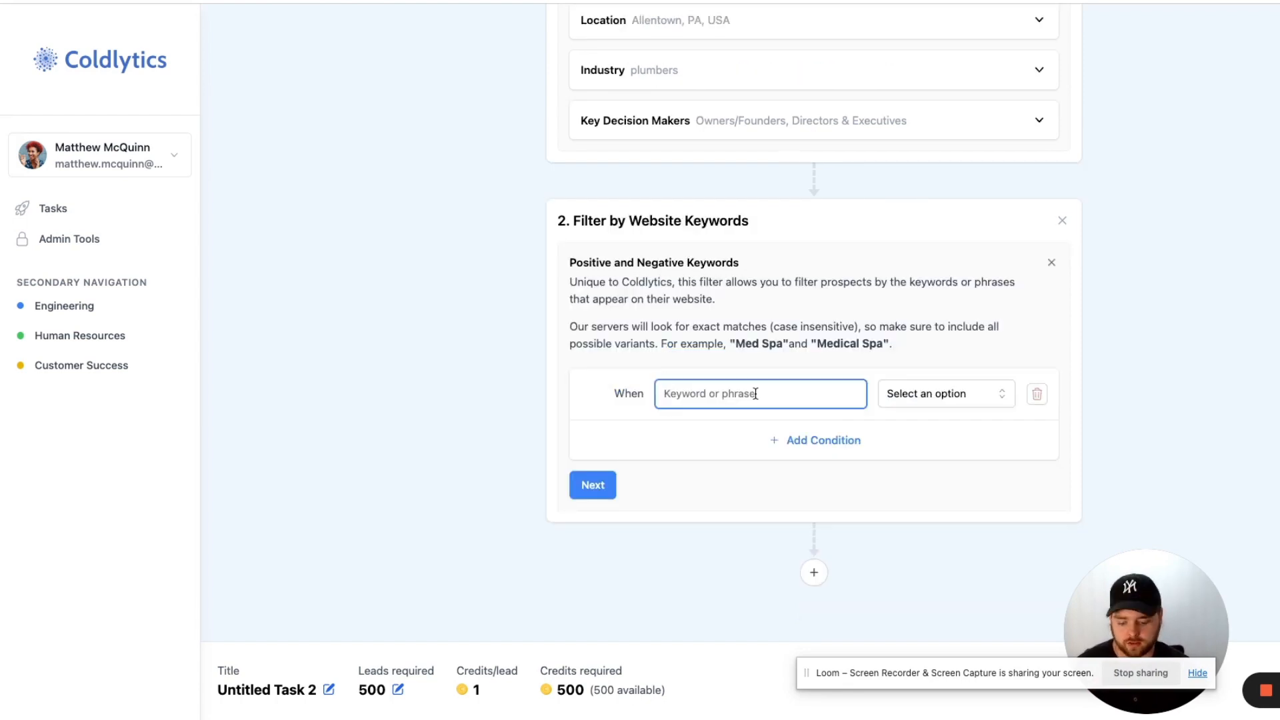
pyautogui.write('showroom')
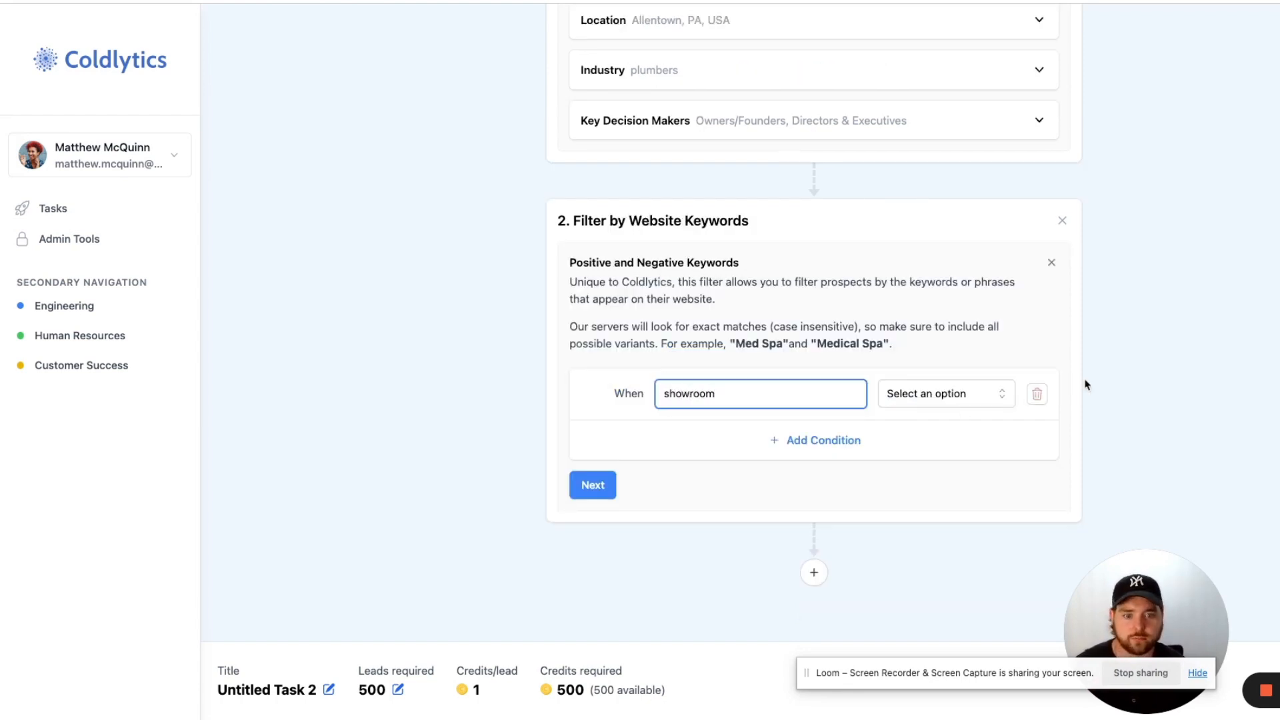
pyautogui.click(946, 394)
pyautogui.click(950, 430)
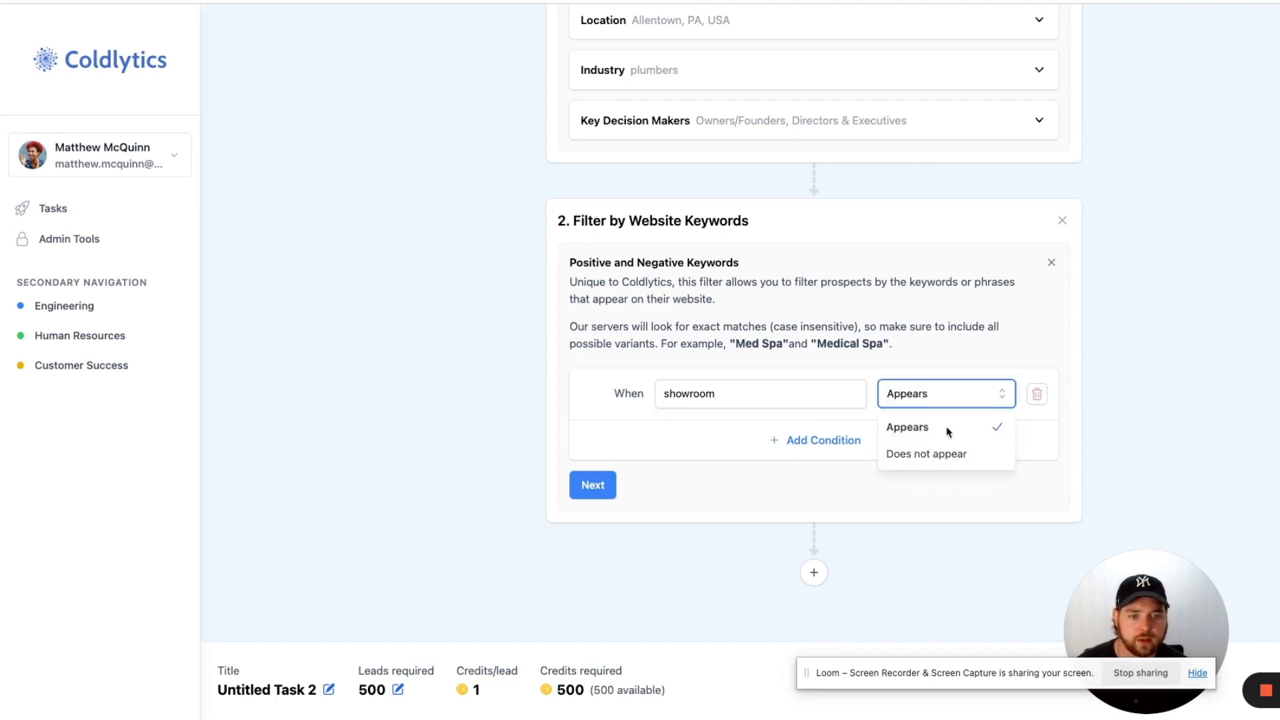
pyautogui.click(963, 397)
# Step: Change the website keyword condition to "mr rooters" with Does not appear and confirm the filter
pyautogui.click(770, 400)
pyautogui.doubleClick(769, 403)
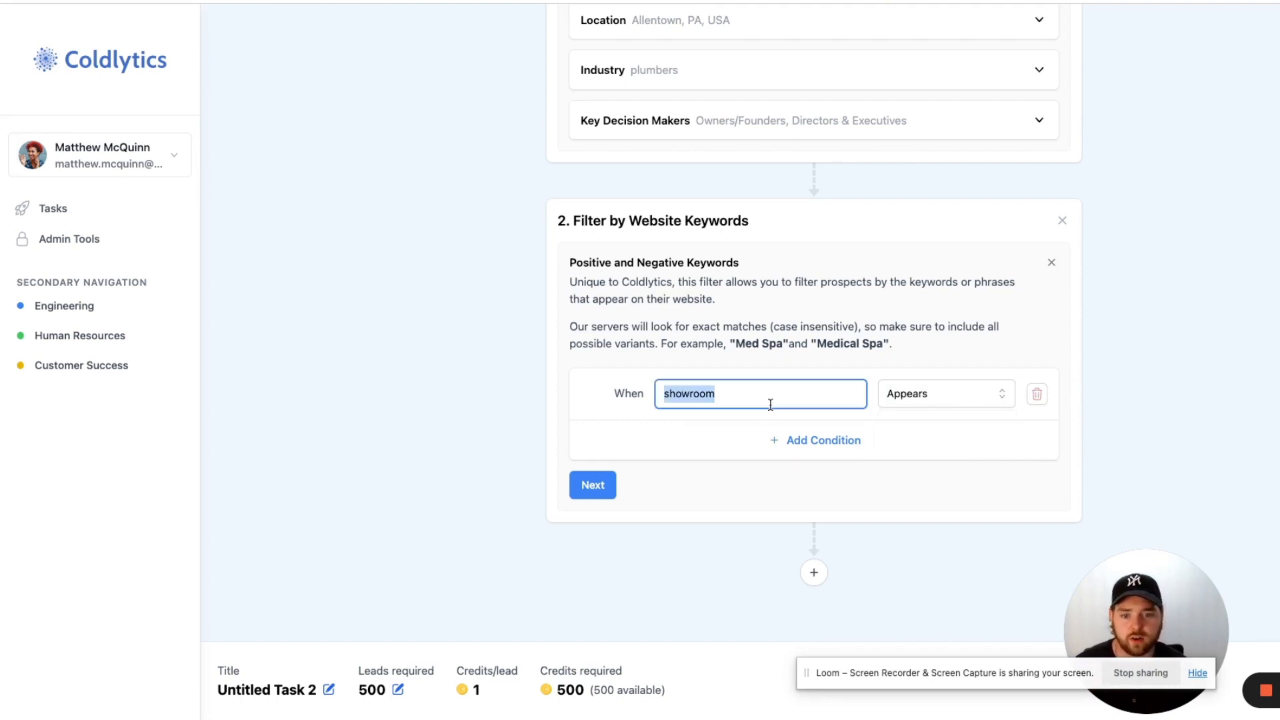
pyautogui.write('mr rooters')
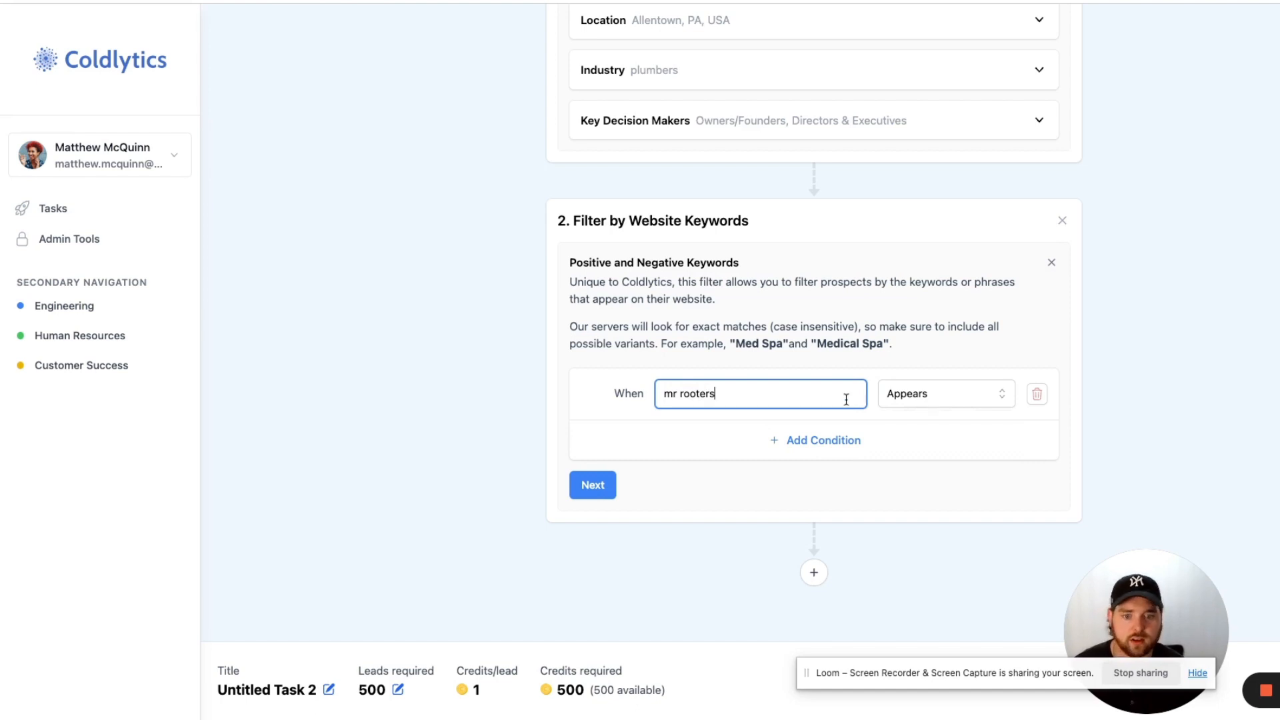
pyautogui.click(948, 402)
pyautogui.click(945, 448)
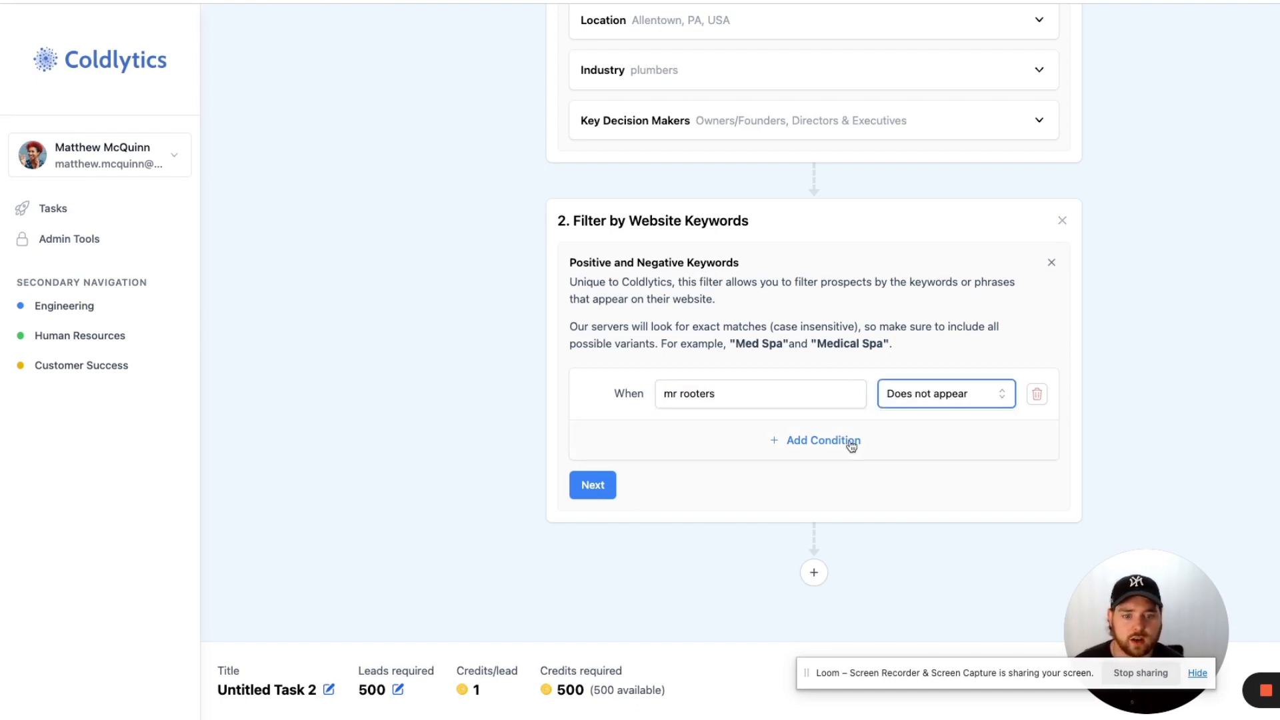
pyautogui.click(596, 485)
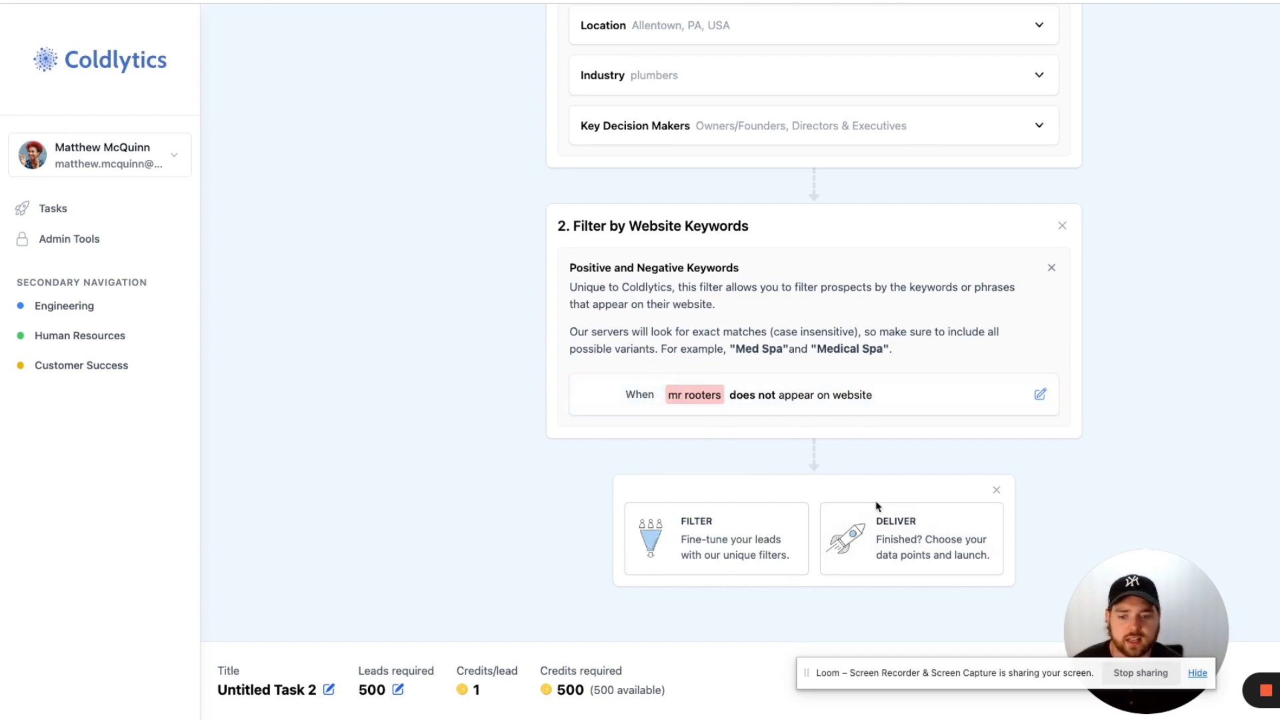
# Step: Rename the task to "plumbing allentown pa"
pyautogui.click(329, 689)
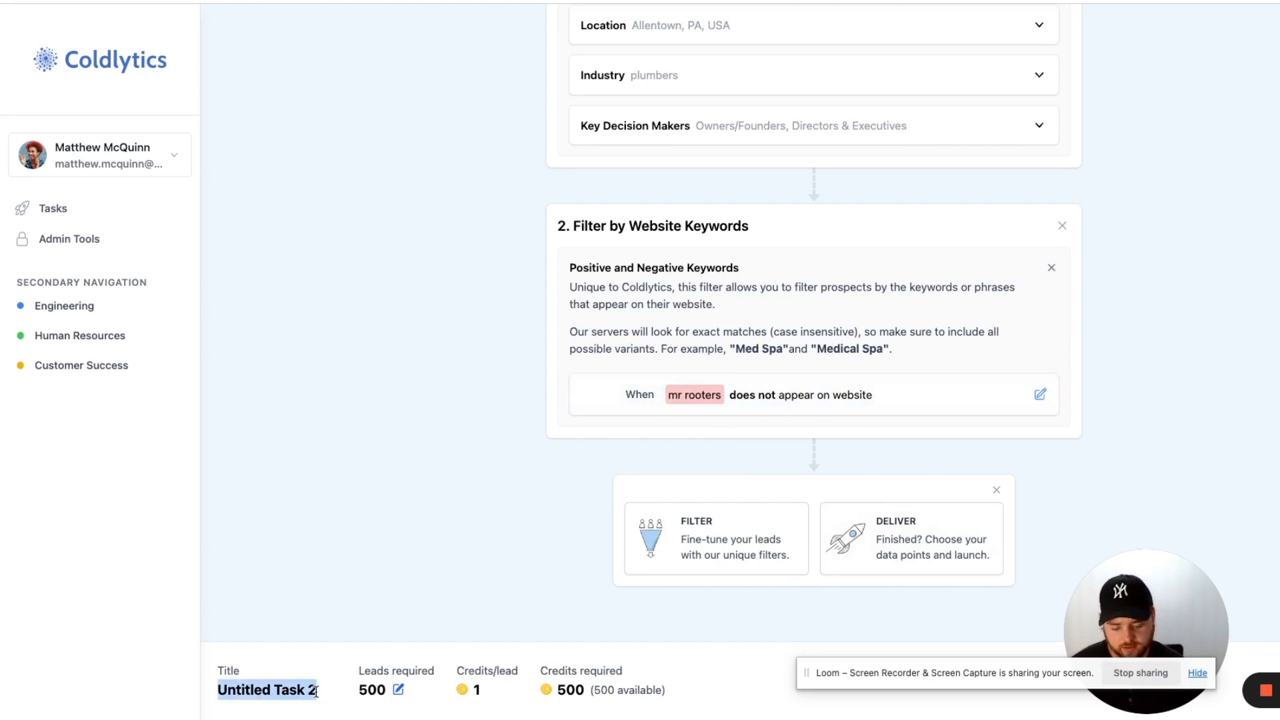
pyautogui.write('plumbin')
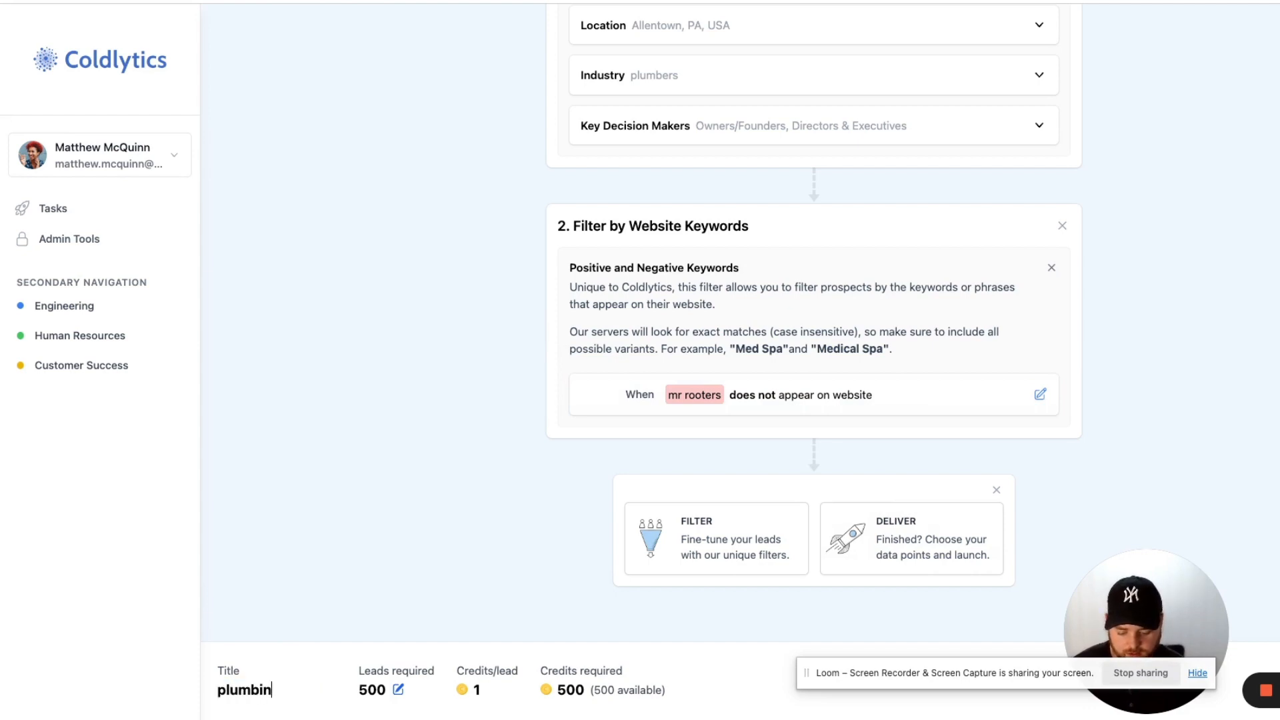
pyautogui.write('g allentown pa')
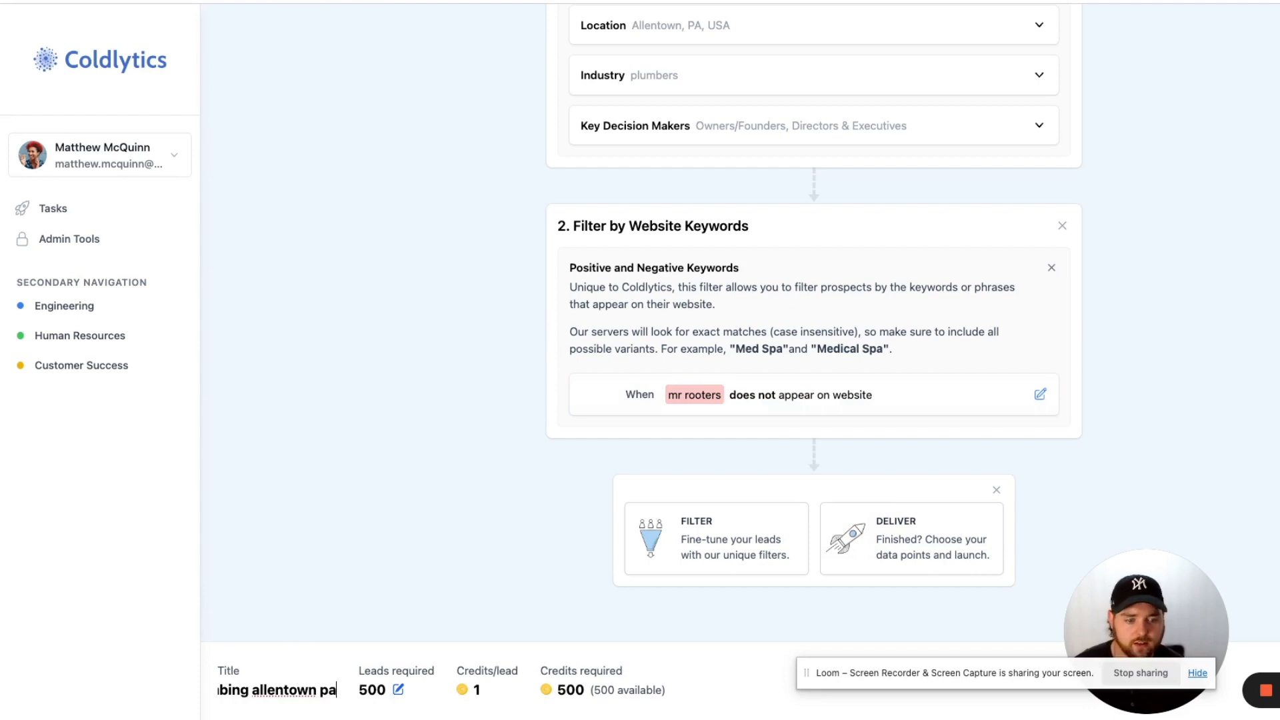
pyautogui.moveTo(946, 676); pyautogui.dragTo(737, 628)
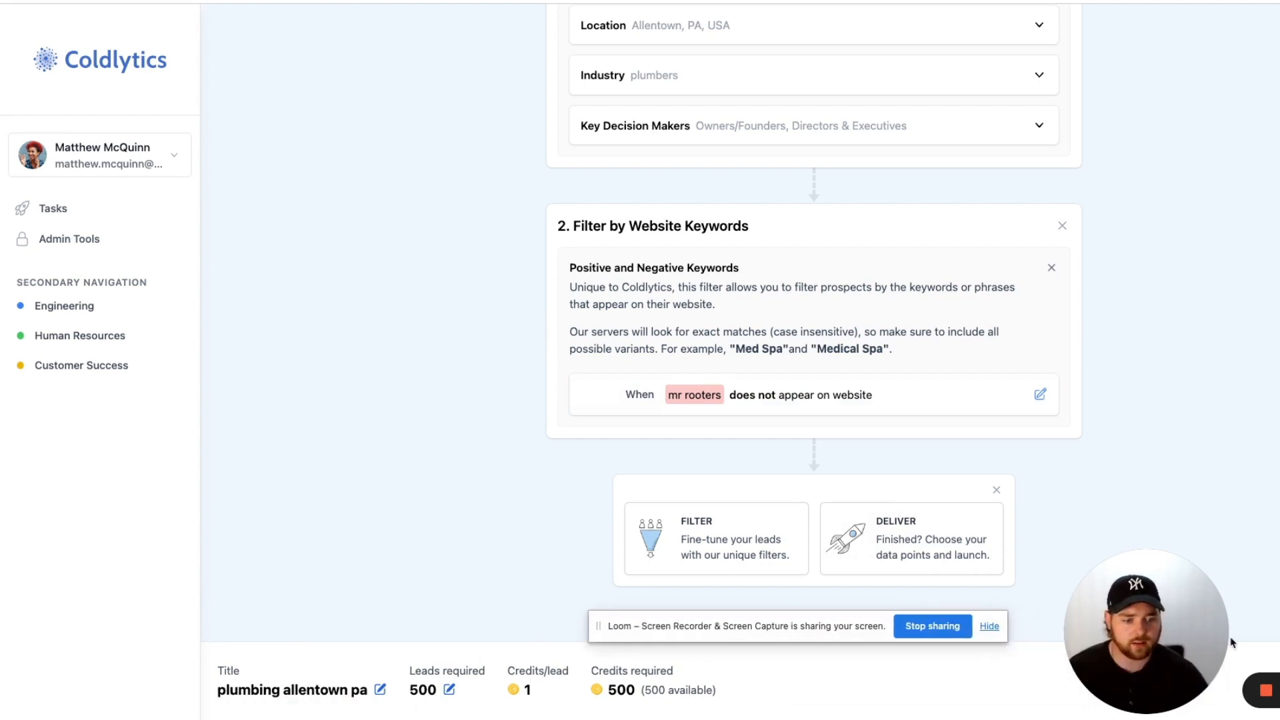
pyautogui.click(1182, 536)
pyautogui.moveTo(1131, 632); pyautogui.dragTo(1125, 542)
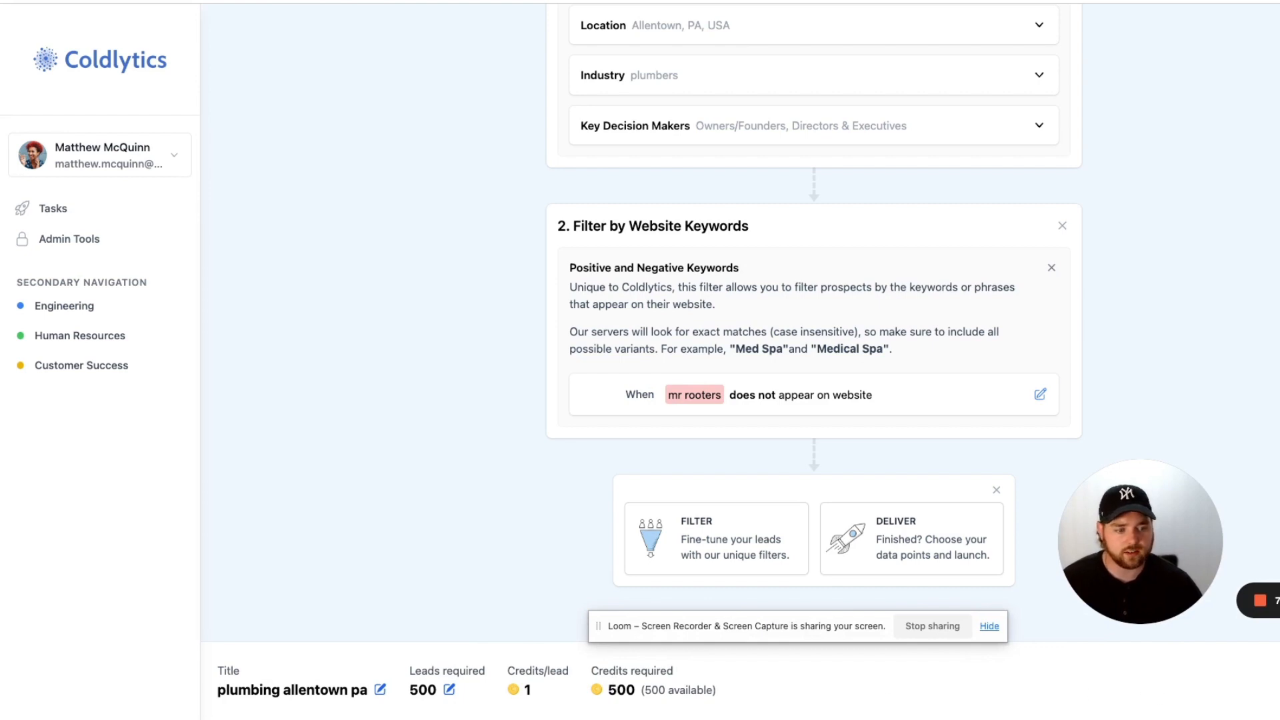
# Step: Set the number of leads required for the task to 100
pyautogui.click(446, 688)
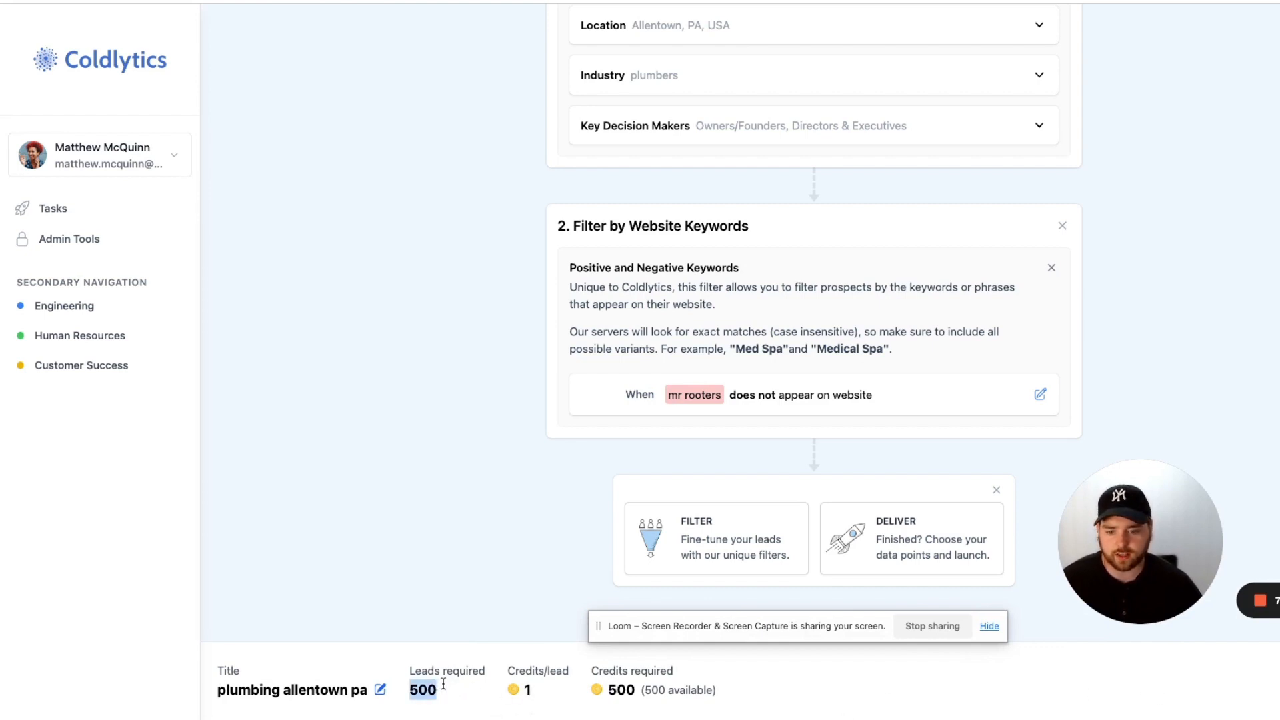
pyautogui.write('100')
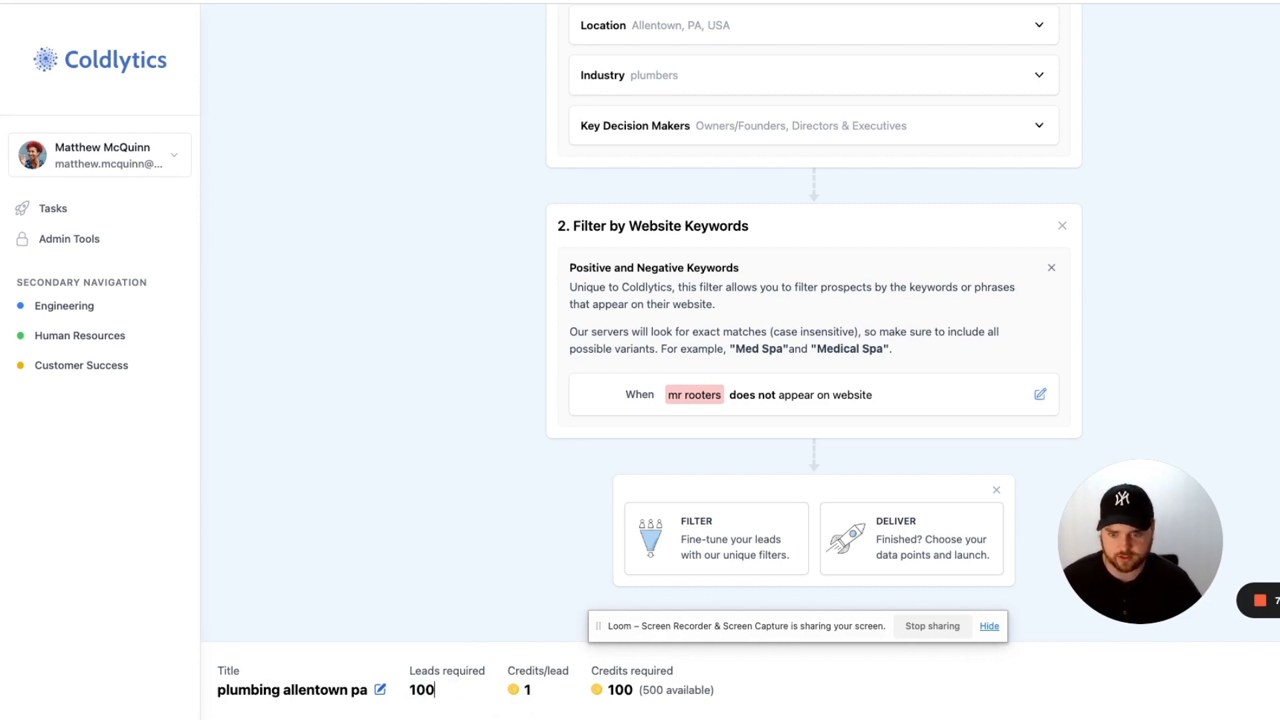
pyautogui.click(746, 705)
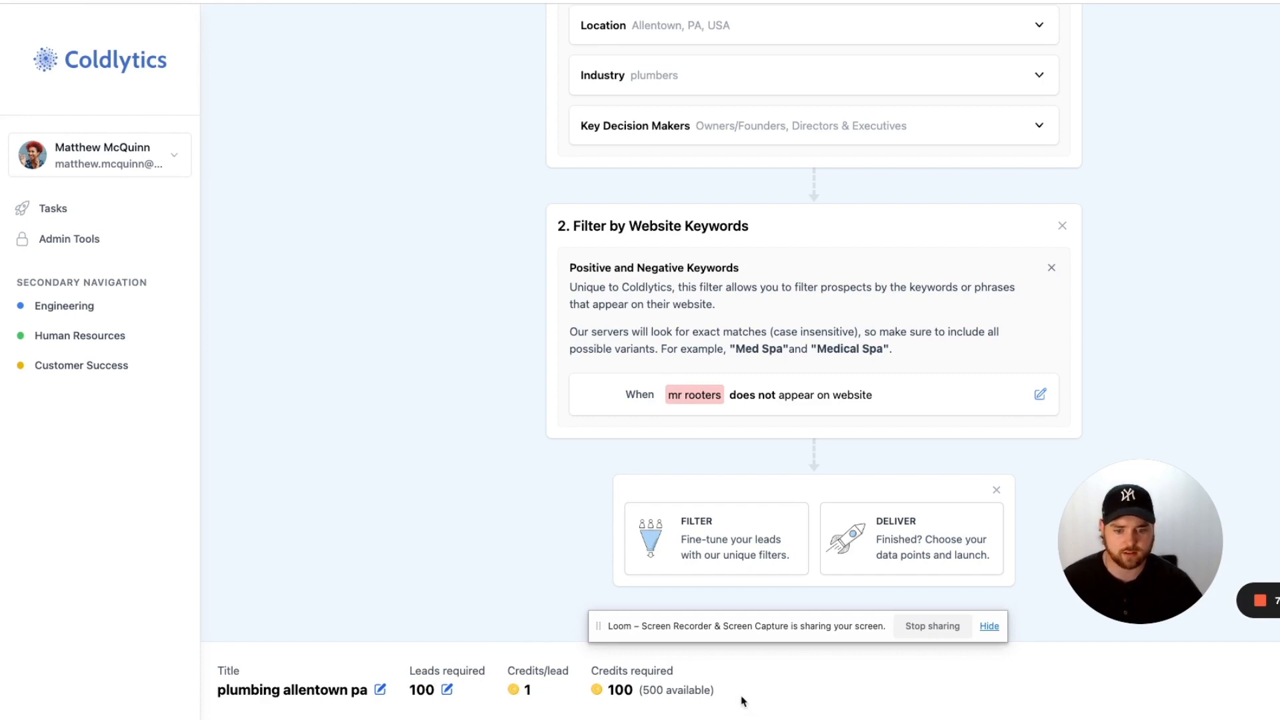
# Step: Add the Deliver stage to the task and look through its available and selected data points
pyautogui.click(896, 534)
pyautogui.scroll(-8, 644, 503)
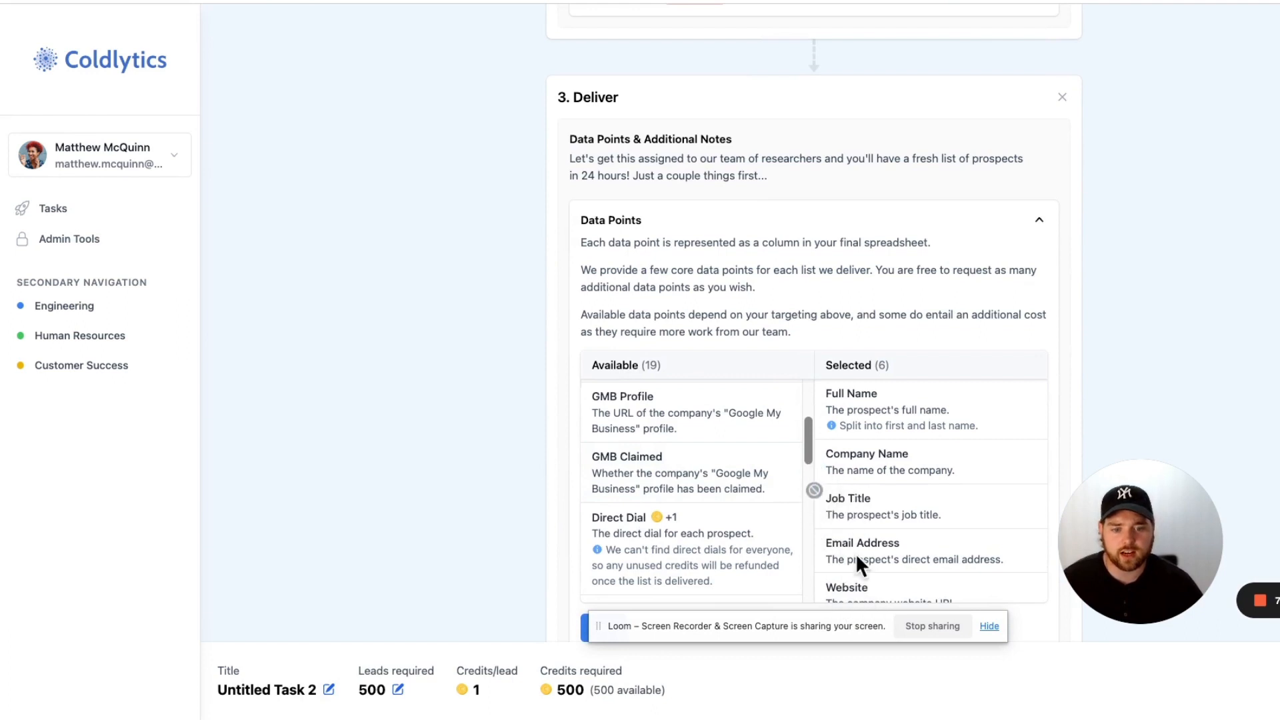
pyautogui.scroll(-3, 860, 557)
pyautogui.scroll(3, 873, 526)
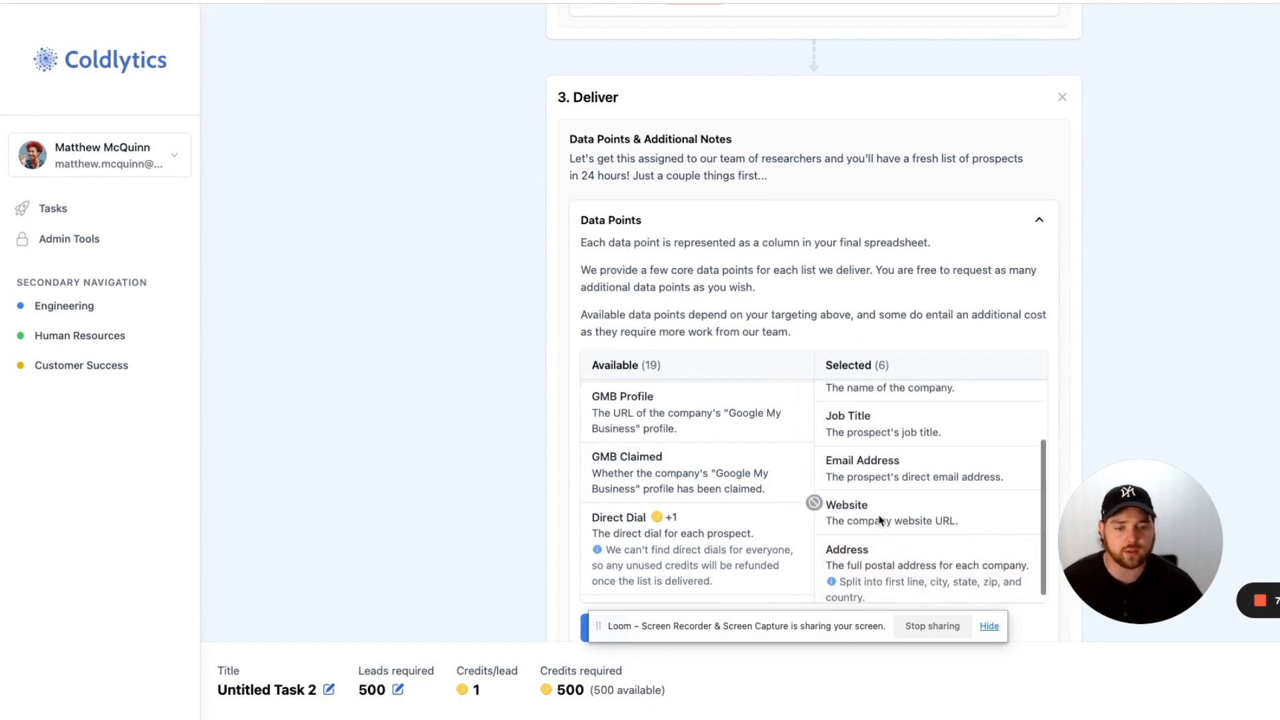
pyautogui.scroll(-2, 879, 520)
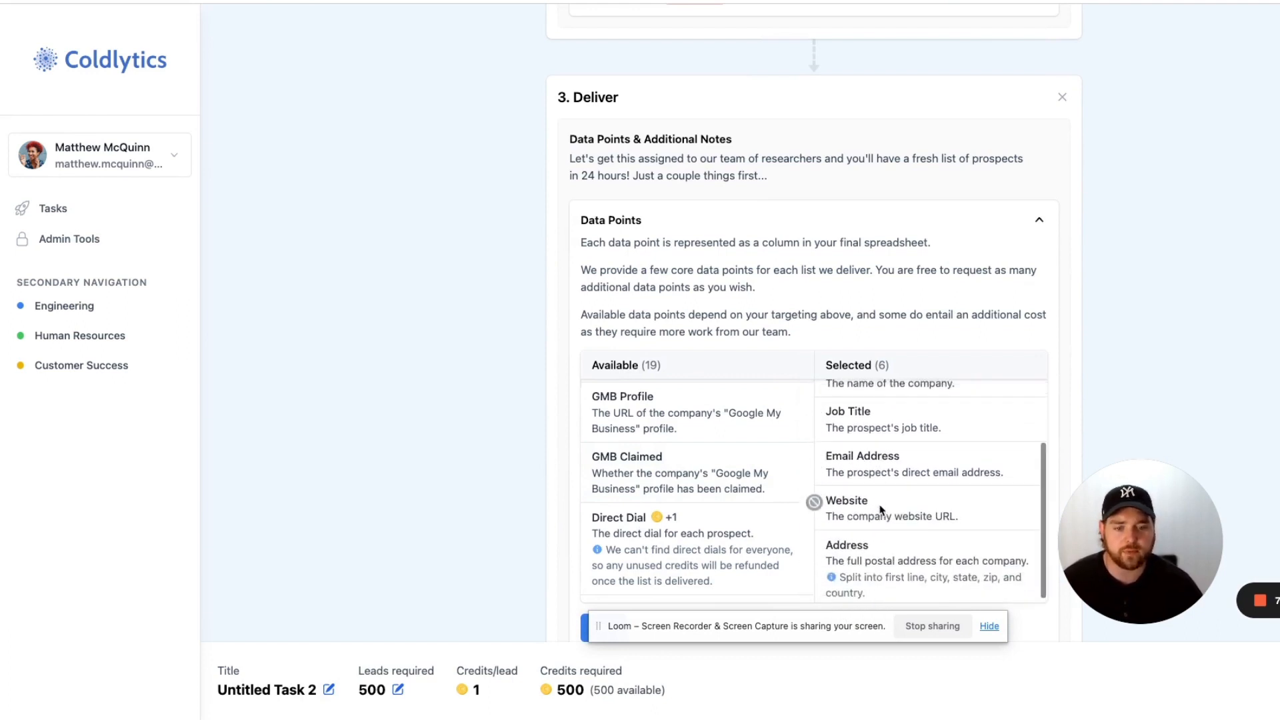
pyautogui.scroll(3, 880, 514)
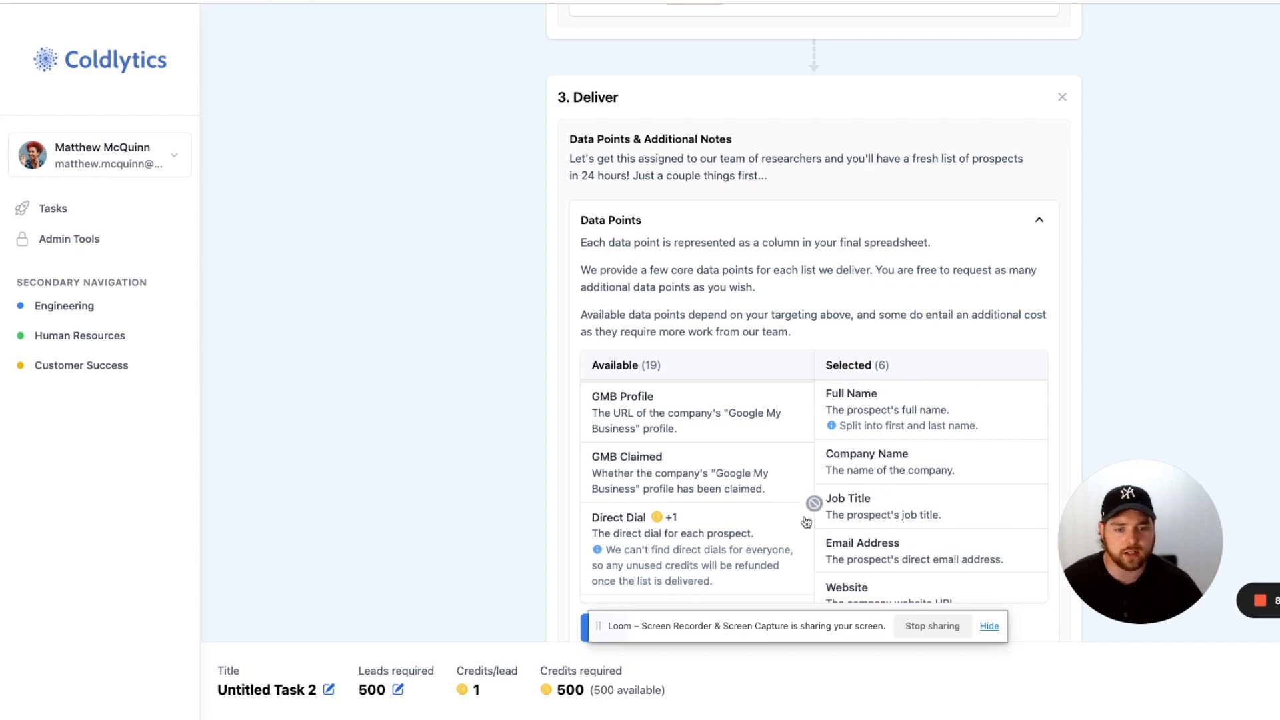
# Step: Review the remaining available data points in the Deliver stage and continue with the default selection
pyautogui.scroll(-4, 698, 502)
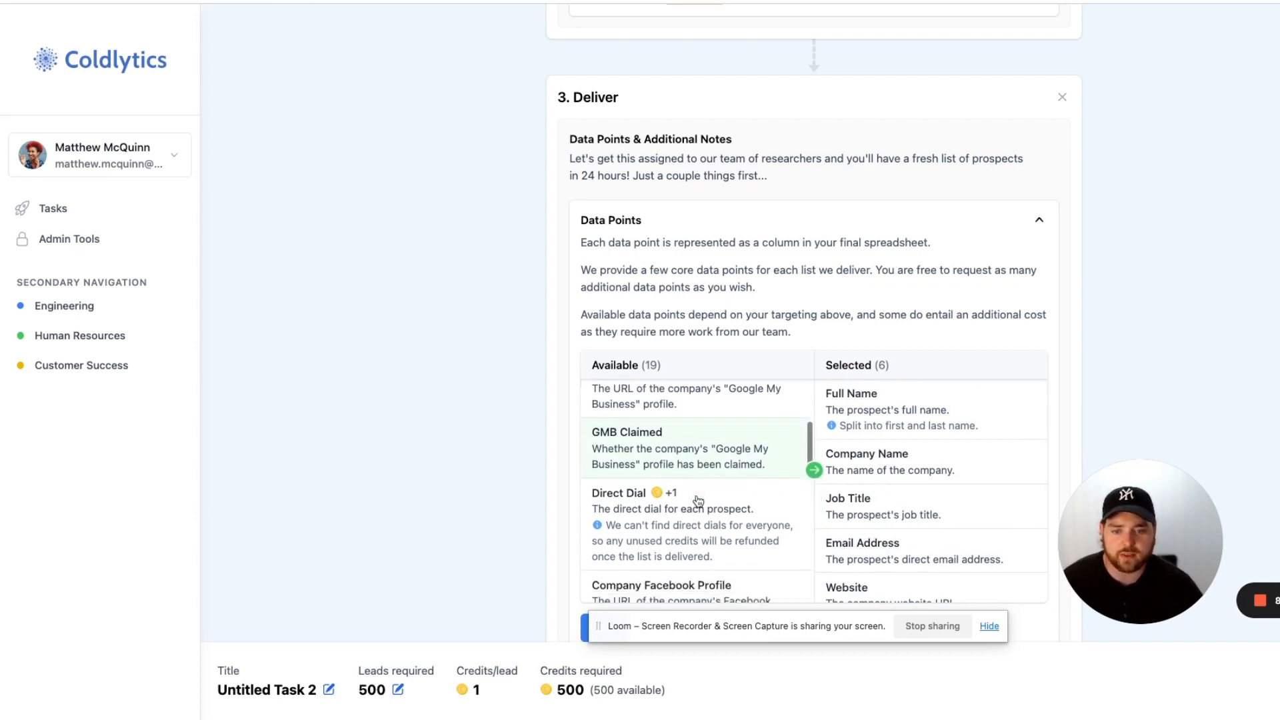
pyautogui.scroll(-8, 698, 501)
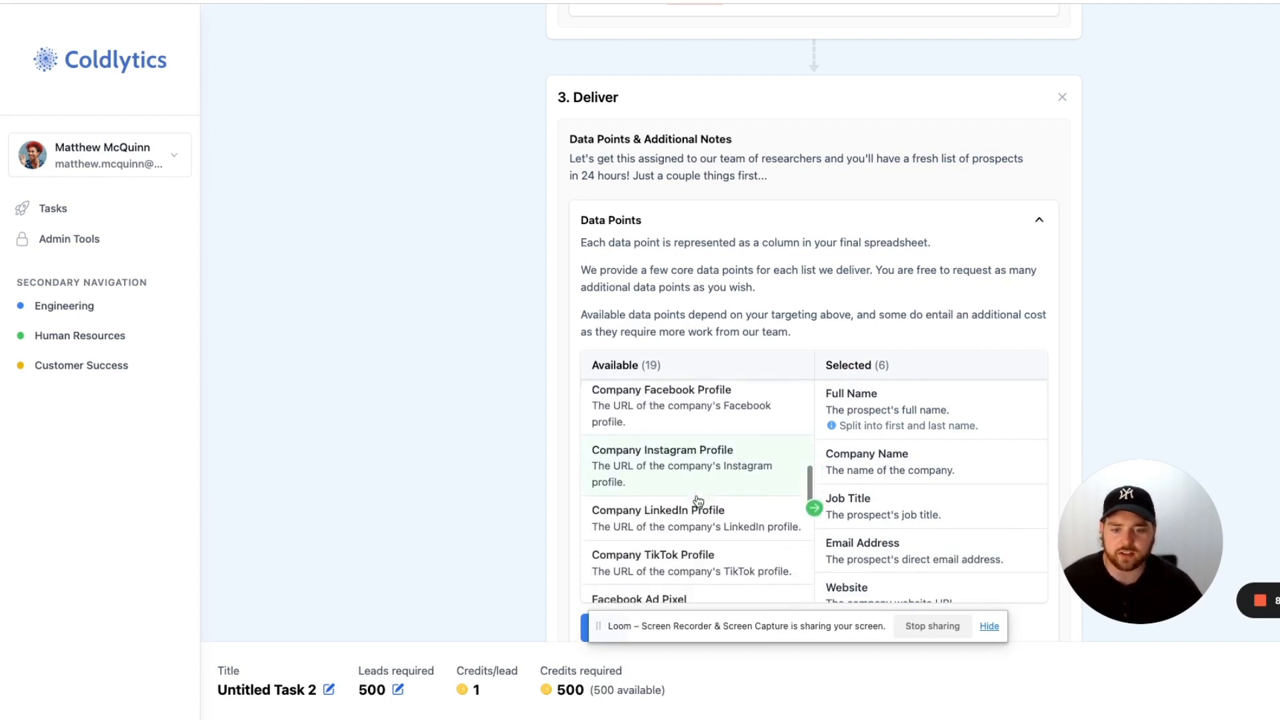
pyautogui.scroll(-6, 698, 501)
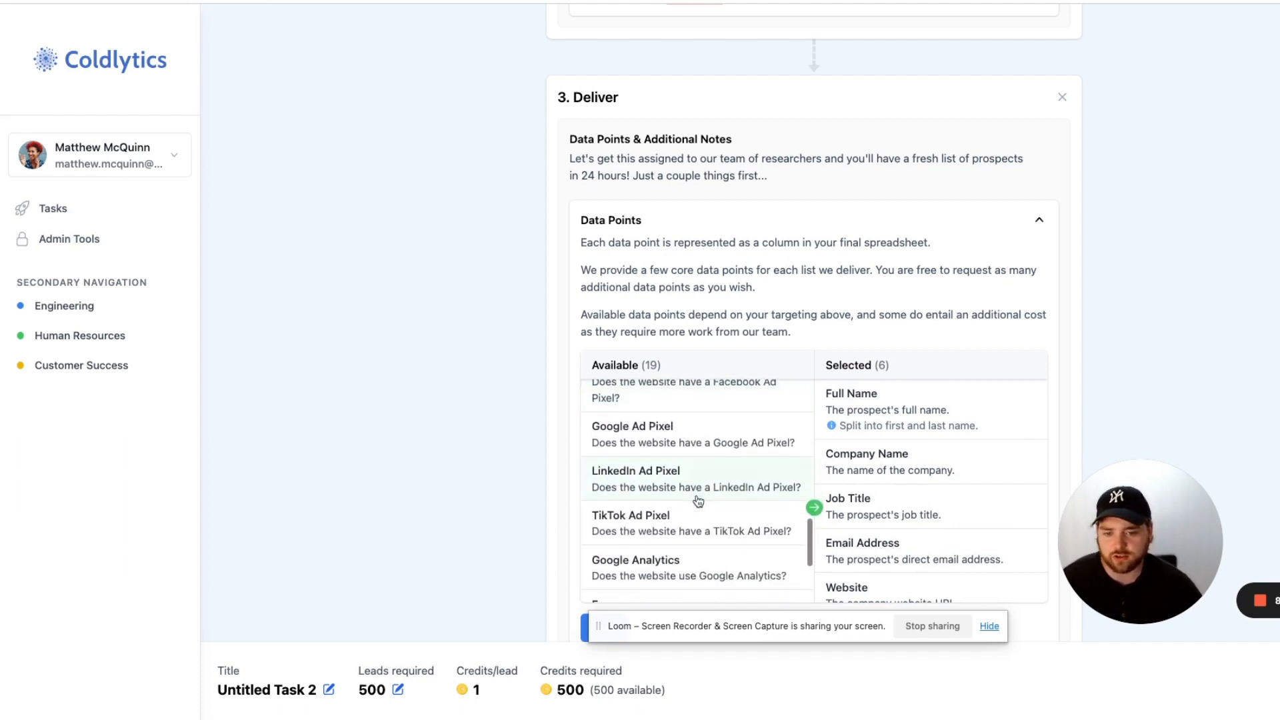
pyautogui.scroll(-3, 698, 501)
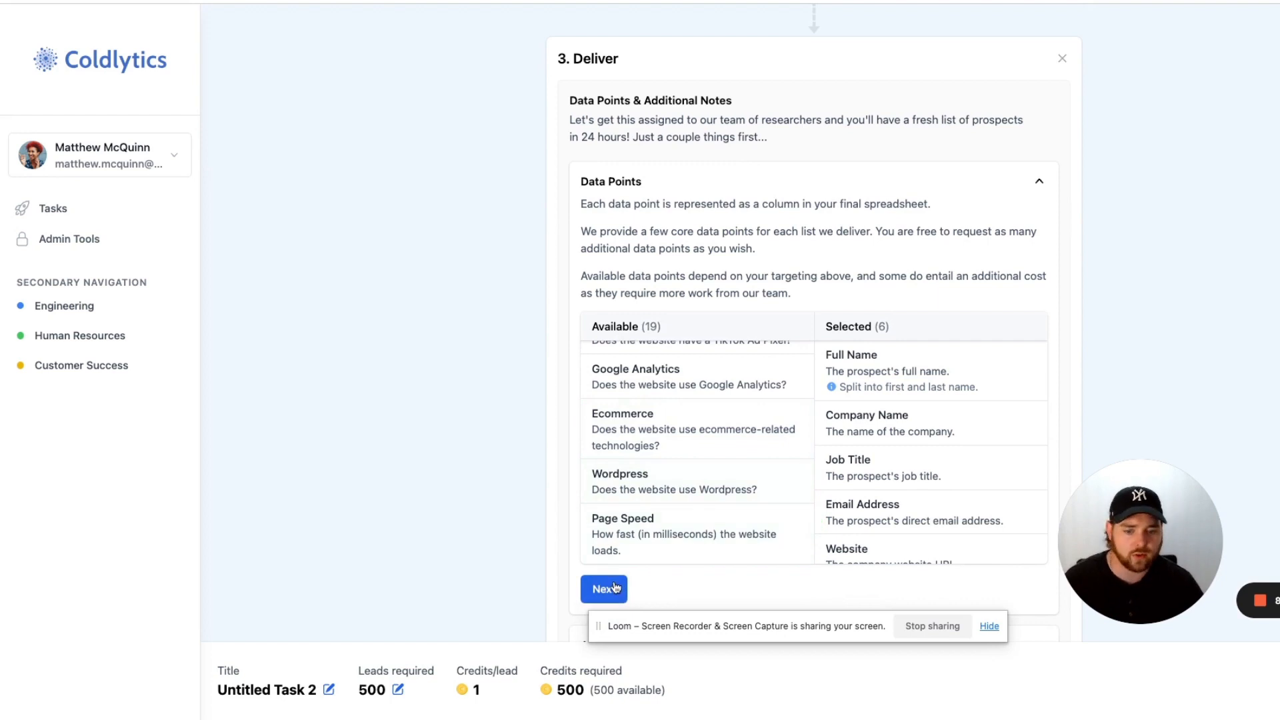
pyautogui.click(614, 586)
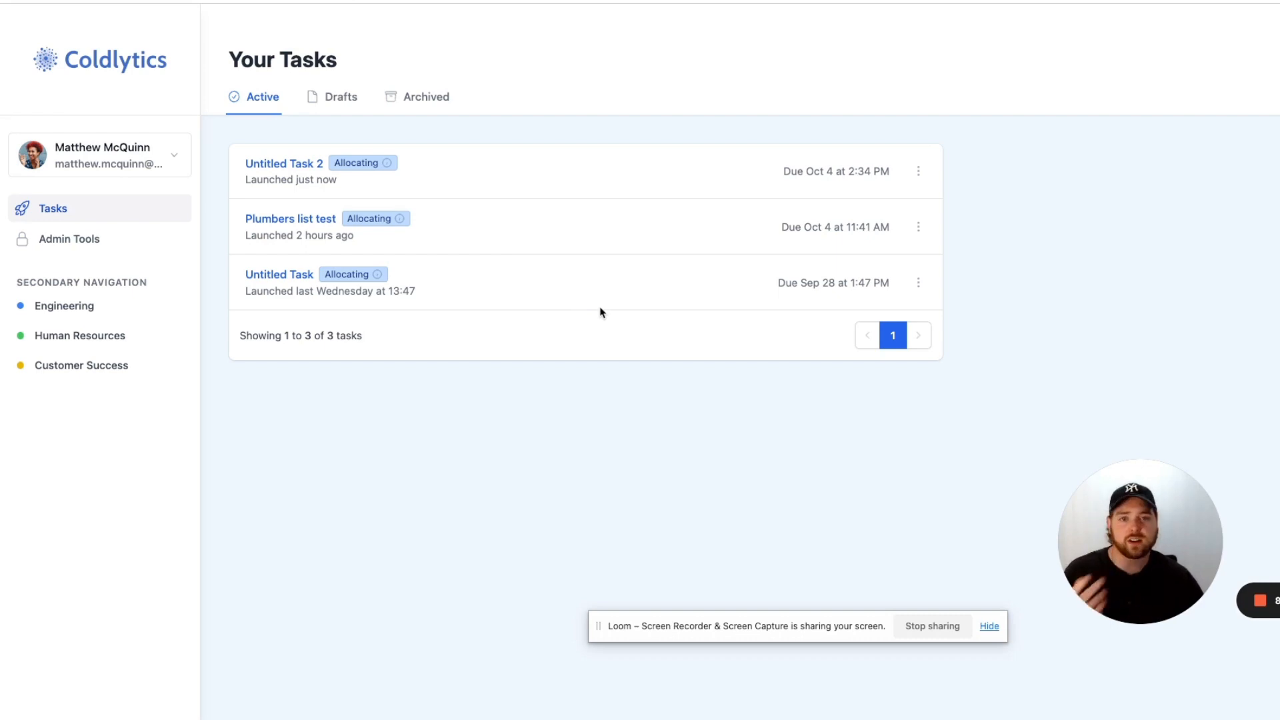
# Step: View the overview of the launched Untitled Task 2, return to the active tasks, and reopen its overview
pyautogui.click(300, 171)
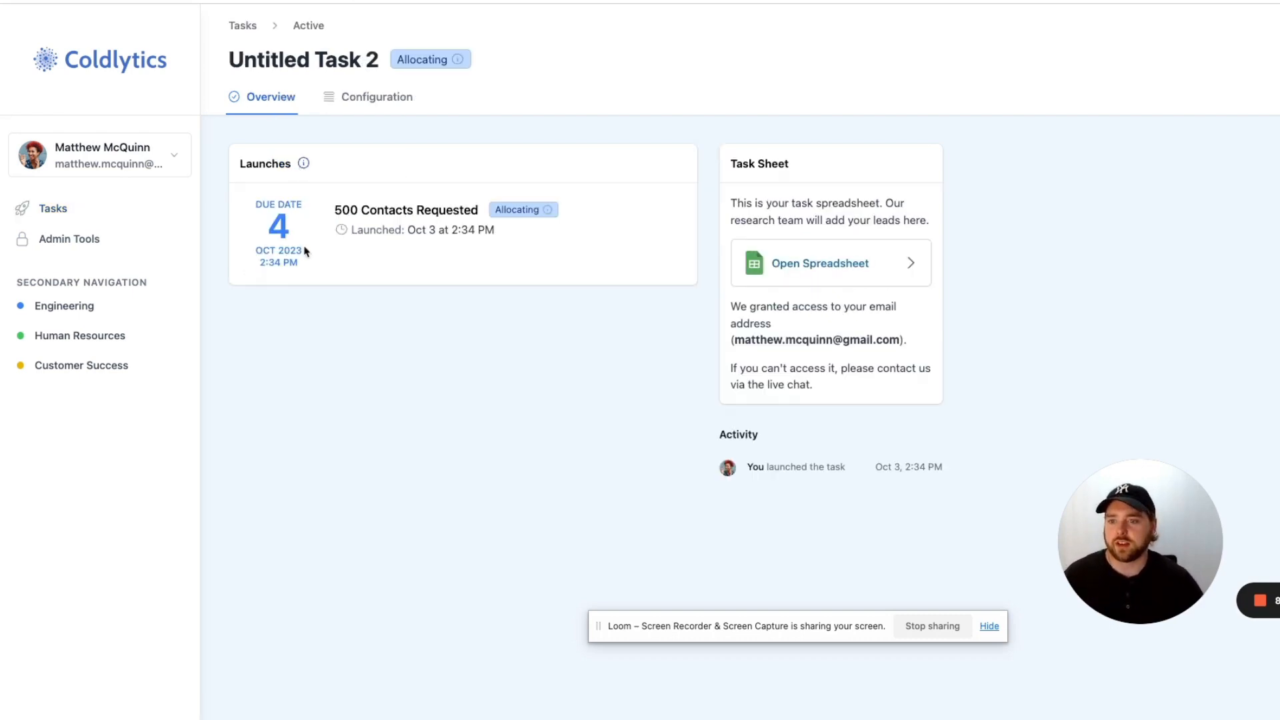
pyautogui.click(242, 30)
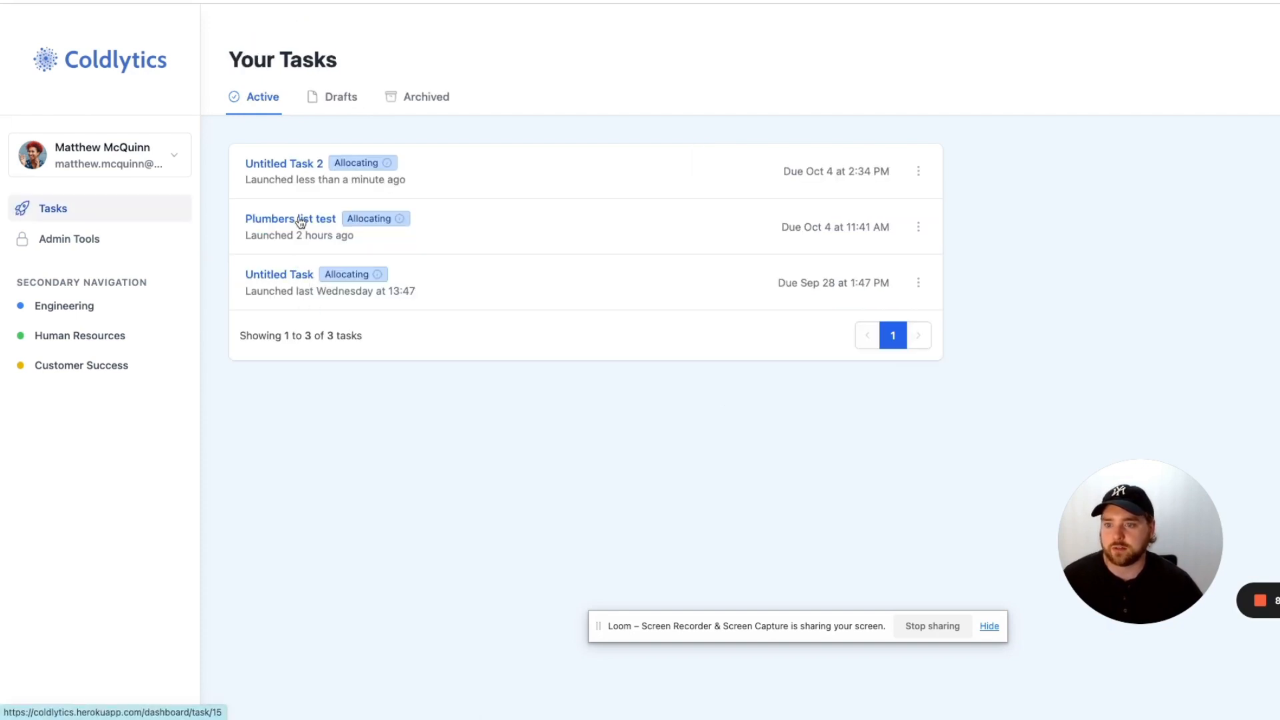
pyautogui.click(283, 165)
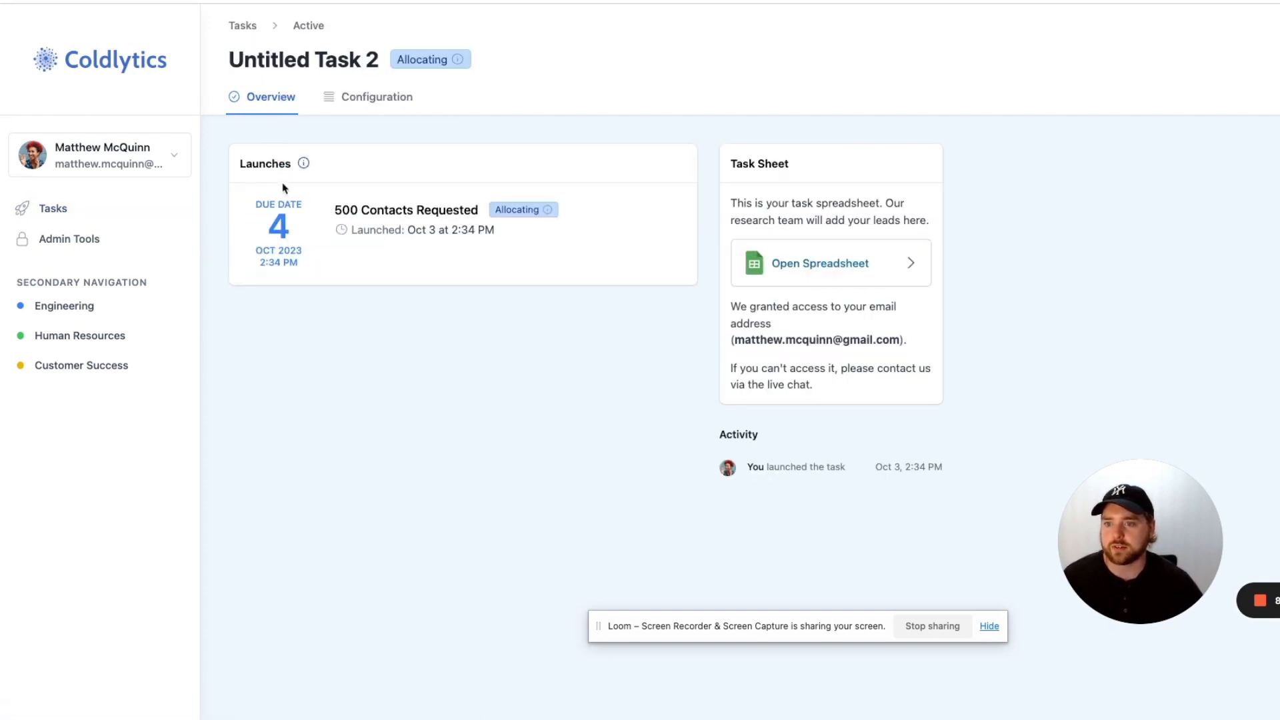